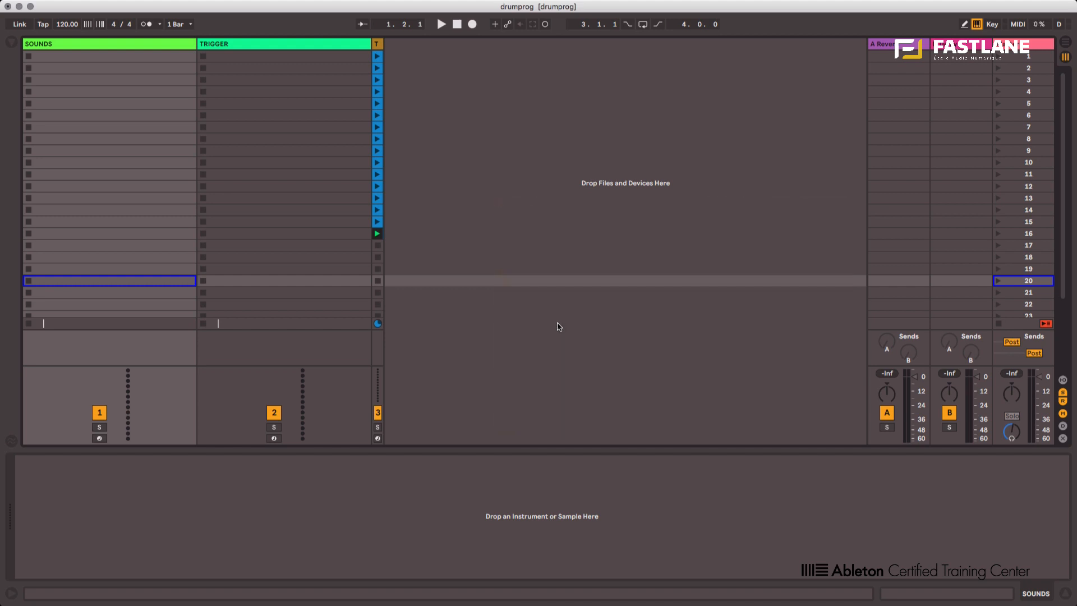
Step: Examine the SOUNDS track, the TRIGGER track and the narrow third track with its MIDI Effect Rack
click(113, 45)
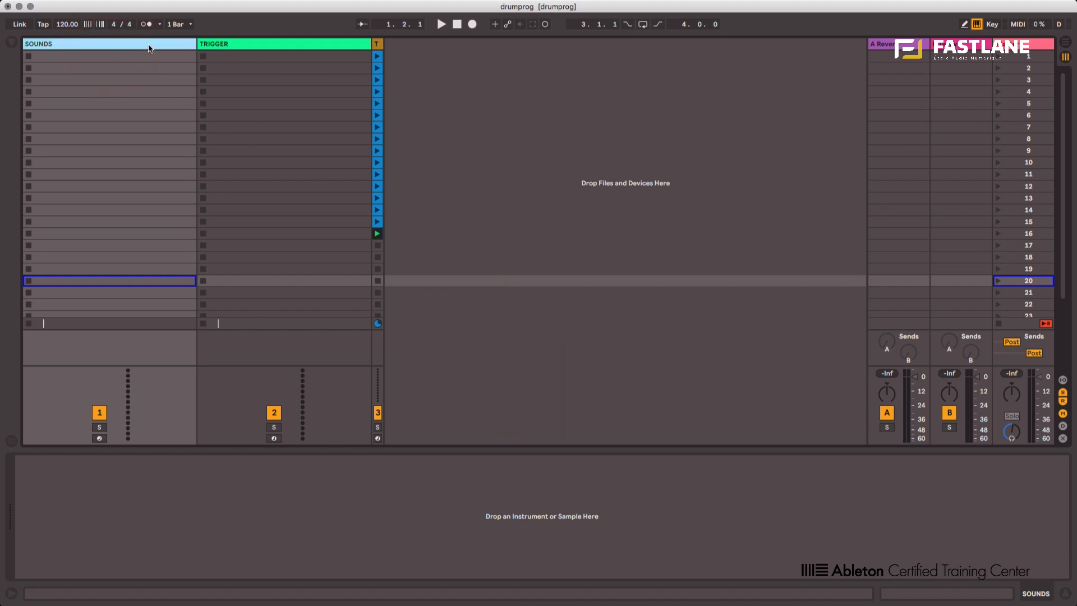
click(149, 45)
click(236, 47)
click(154, 46)
click(211, 46)
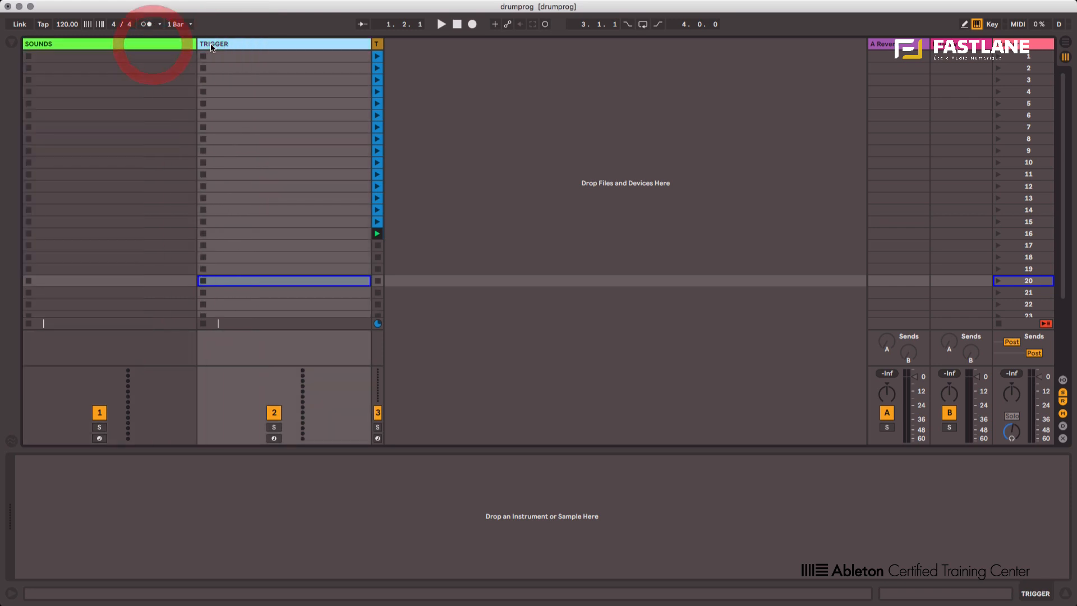
click(142, 47)
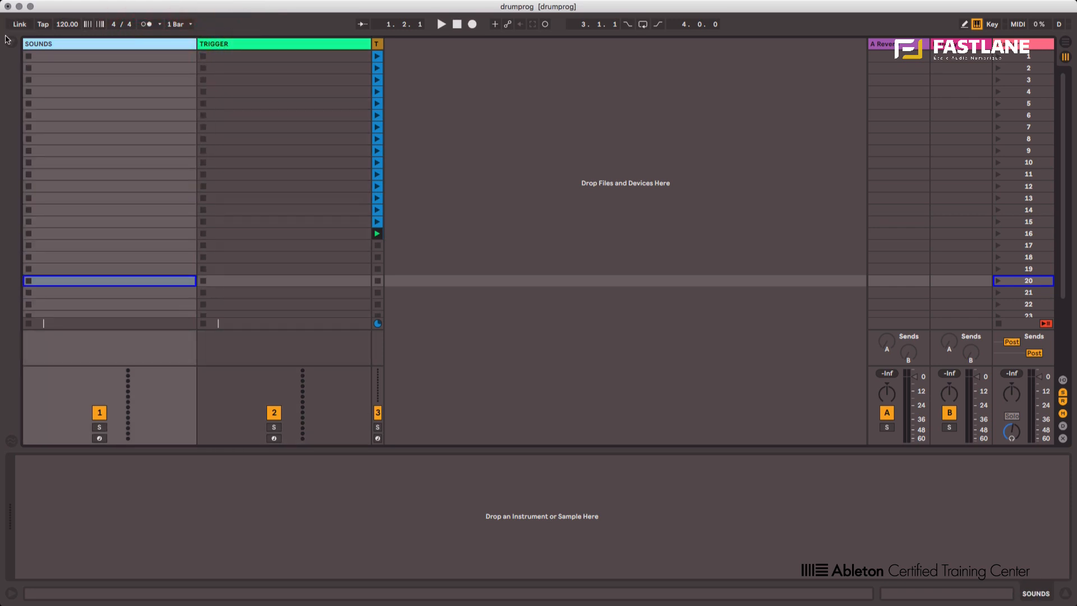
click(218, 44)
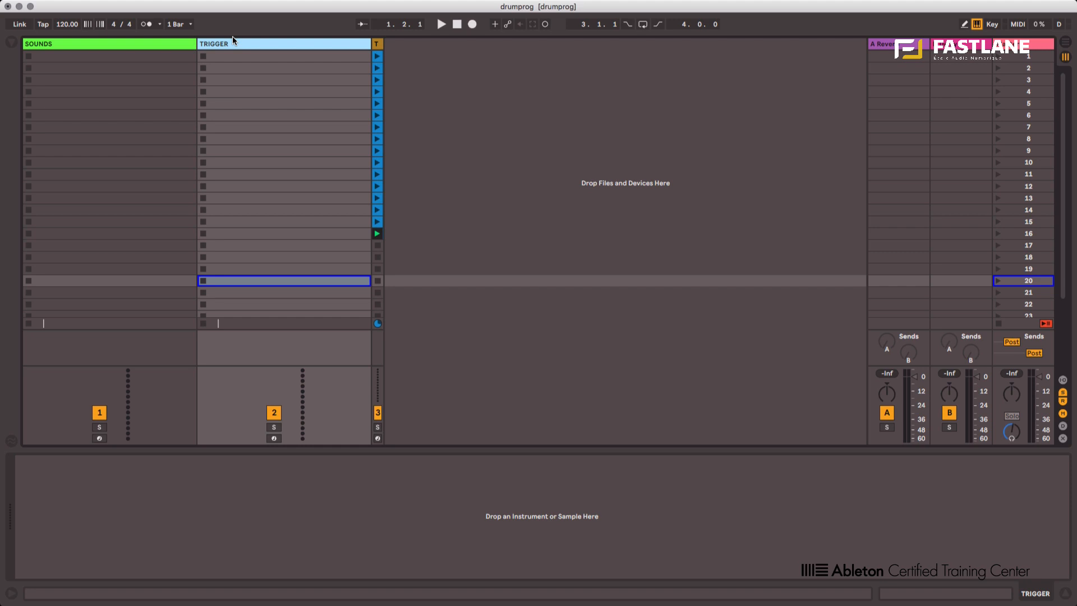
click(163, 43)
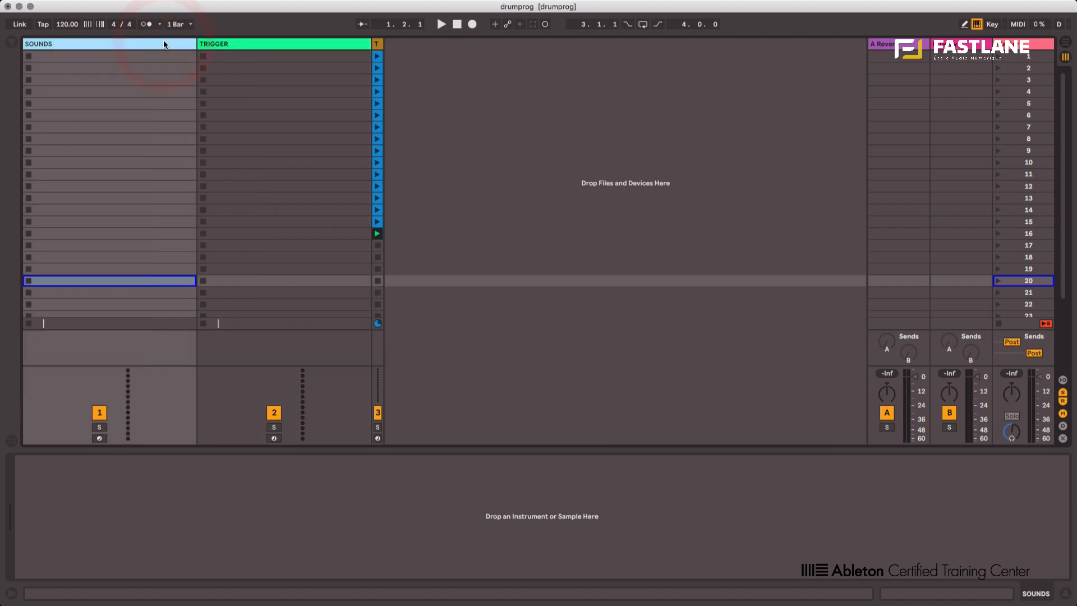
click(376, 45)
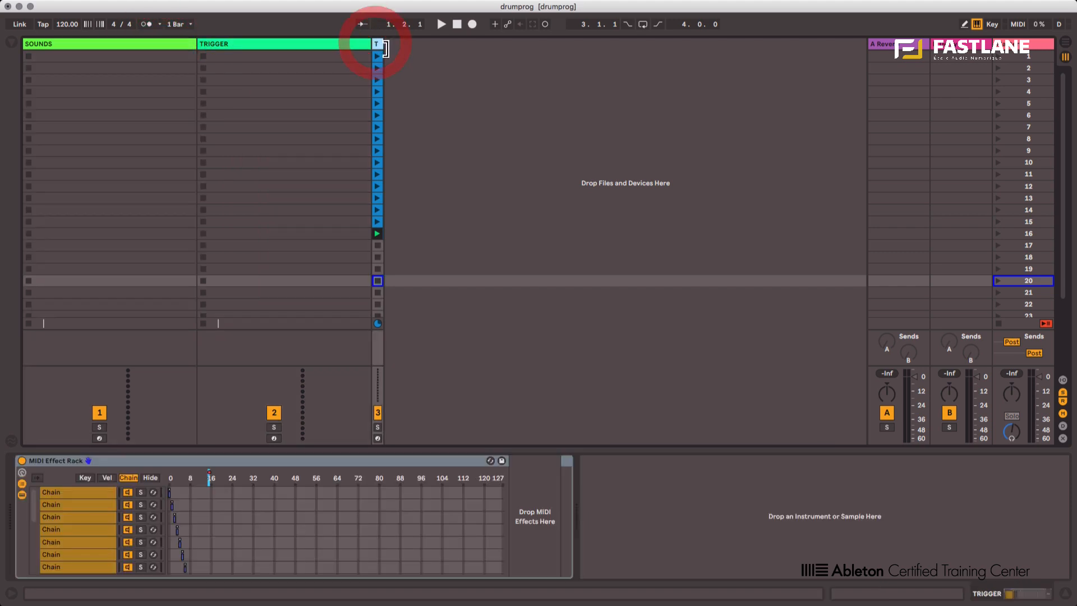
click(318, 45)
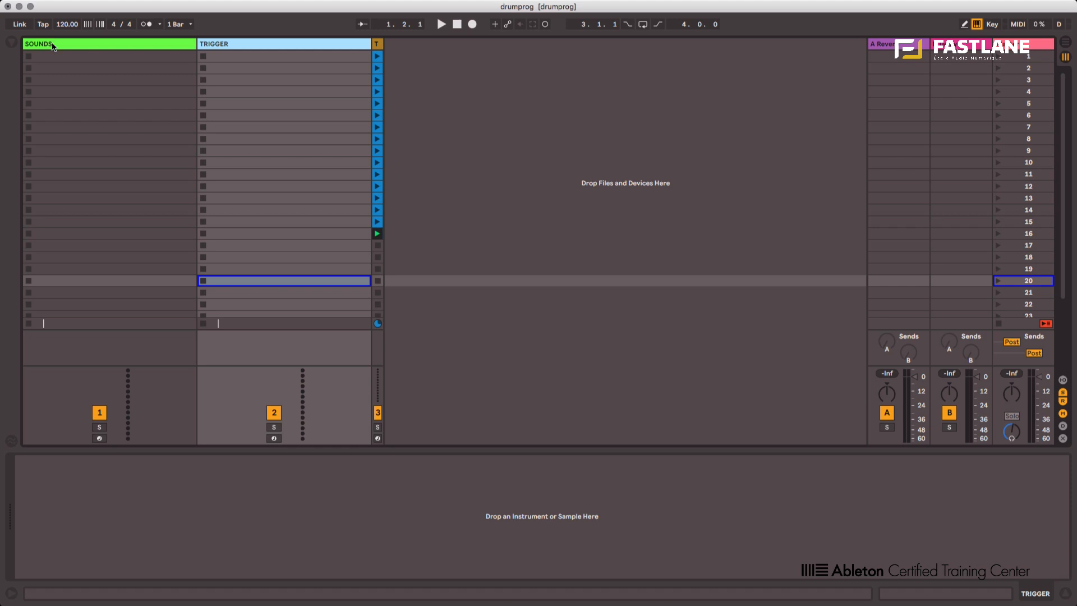
Step: Load an empty Drum Rack from the Drums category onto the SOUNDS track
click(8, 46)
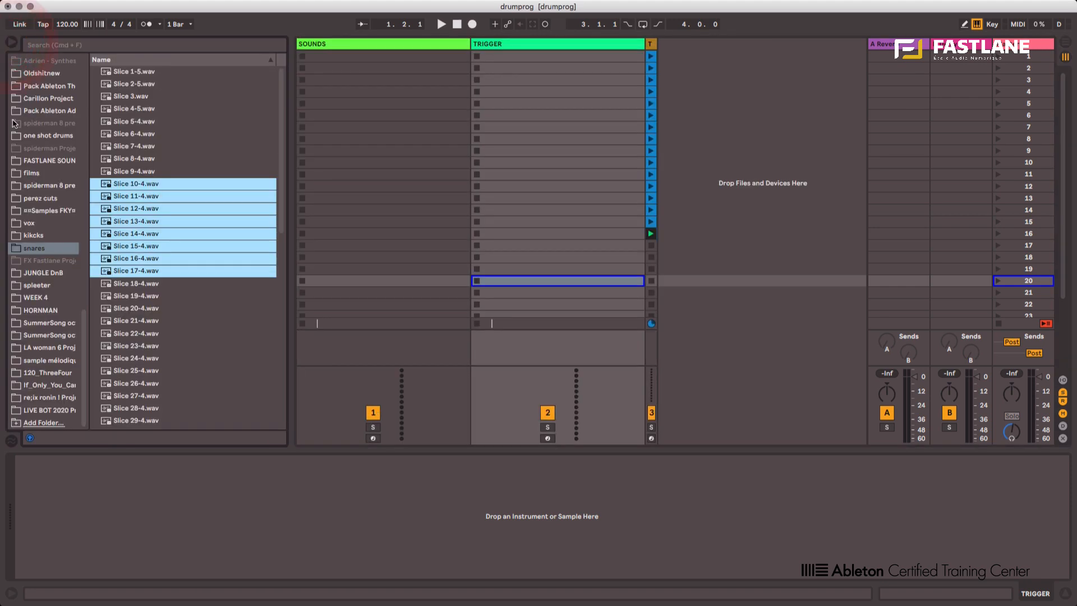
scroll(20, 128, up, 10)
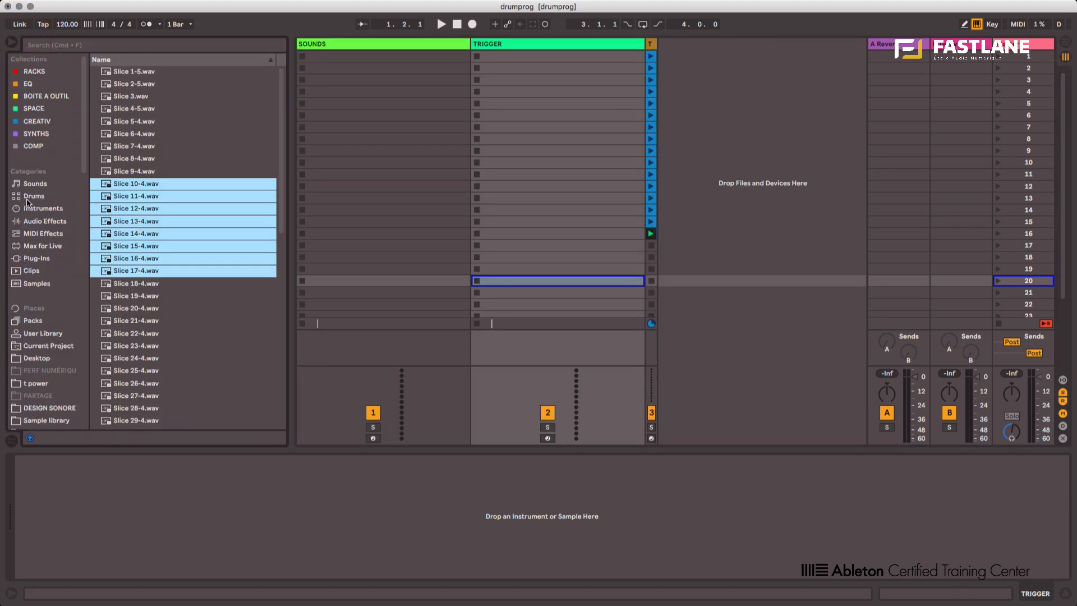
click(29, 196)
drag(131, 83, 367, 159)
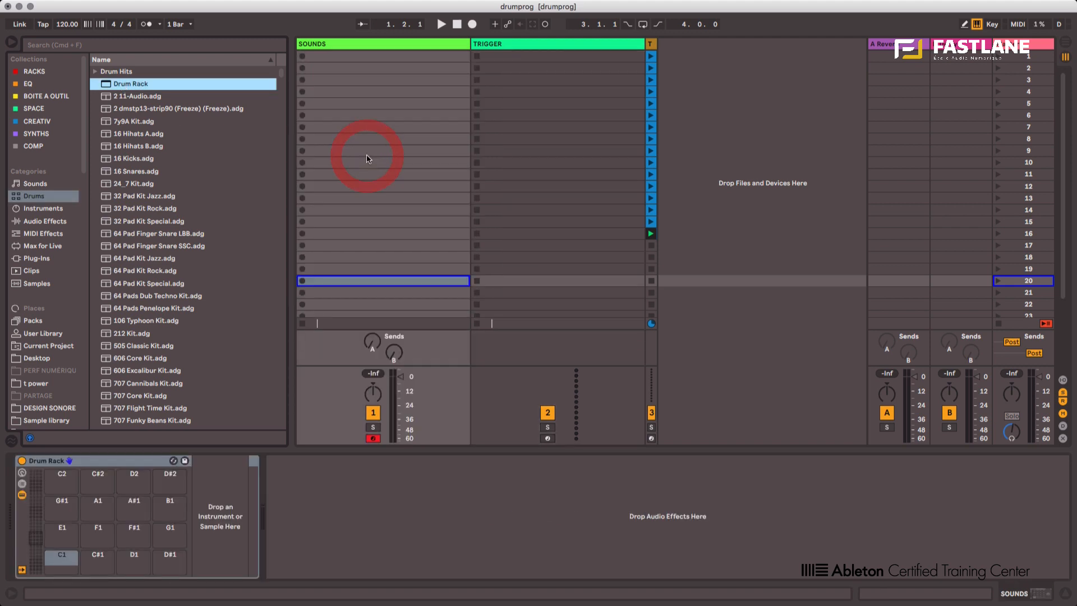
Step: Load the twelve samples NUKIK01 to NUKIK12 from the kikcks folder onto the Drum Rack pads from C1 upward, and close the browser
scroll(38, 312, down, 10)
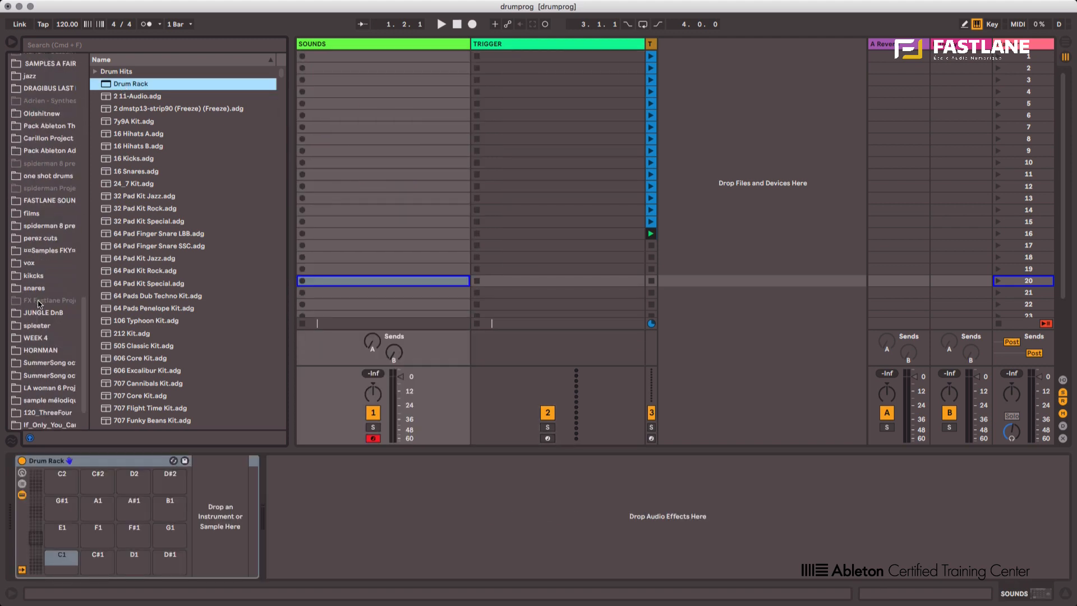
click(37, 277)
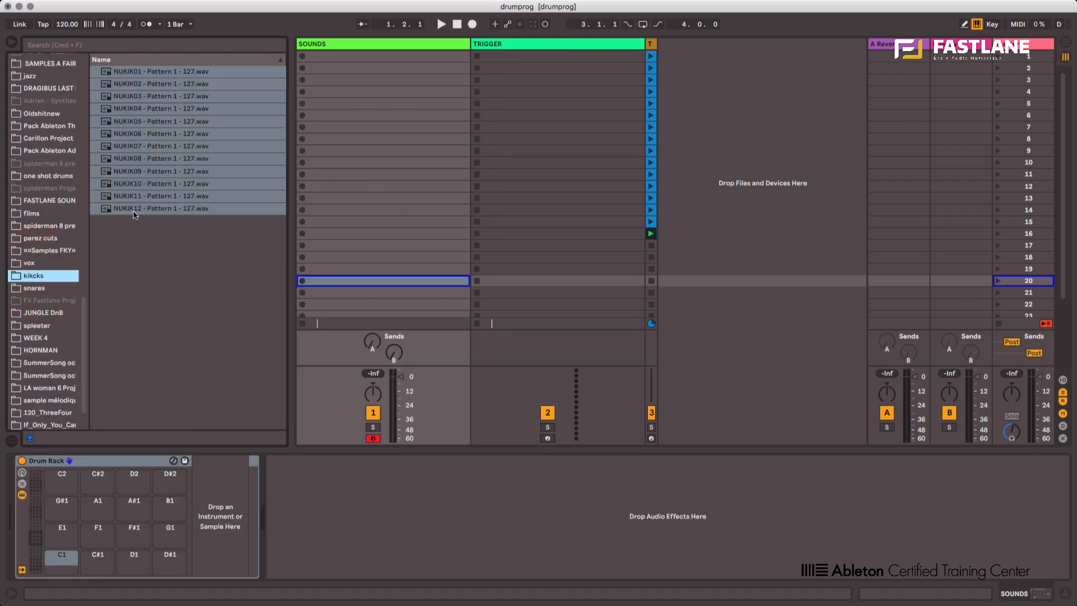
drag(133, 209, 53, 570)
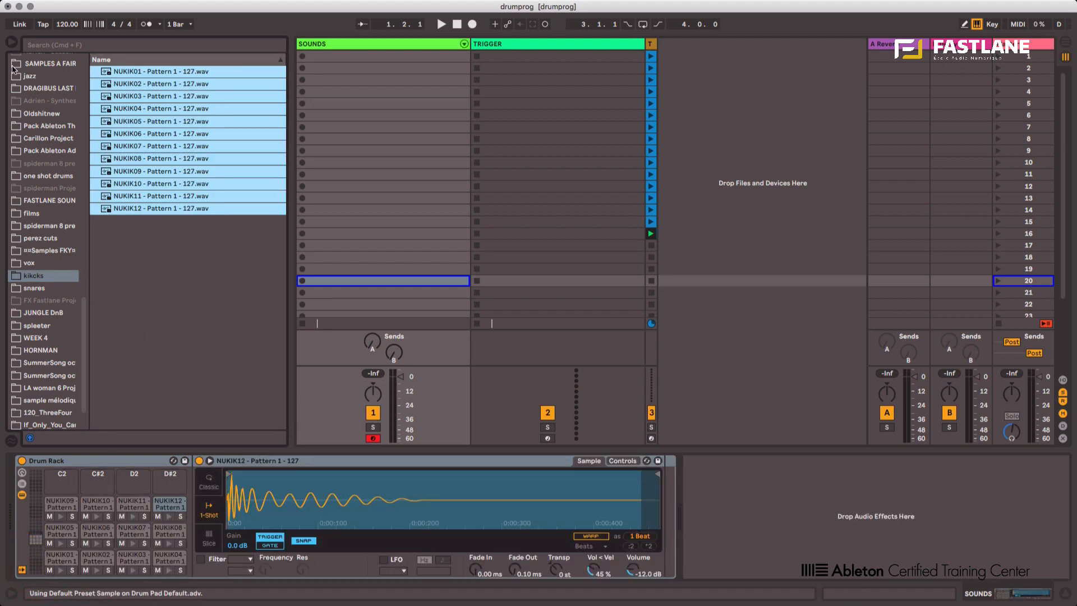
click(9, 45)
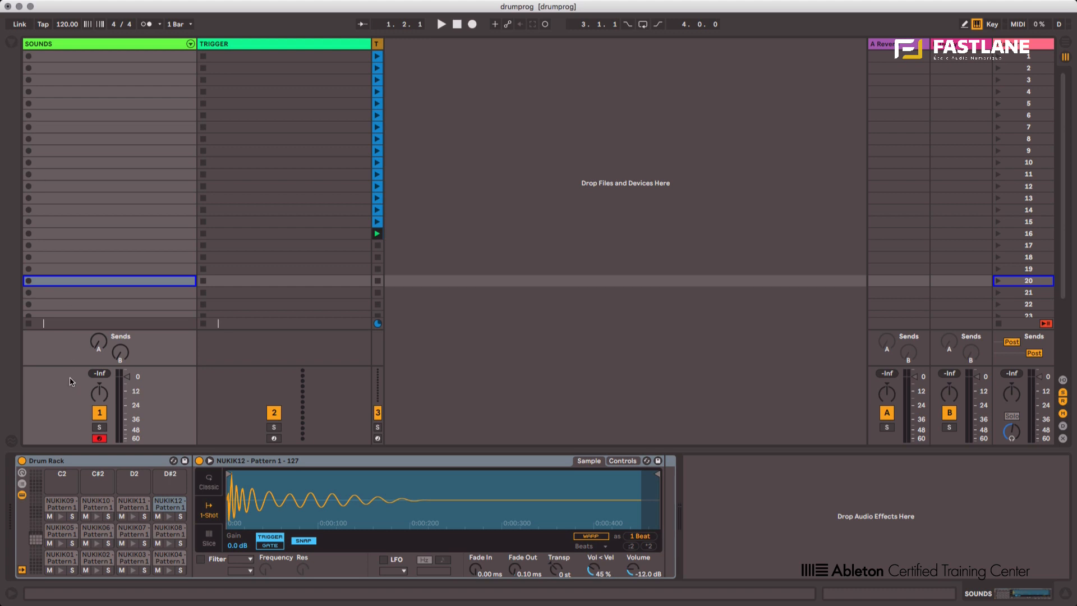
Step: Zoom into the waveform of the NUKIK01 sample on pad C1 and set its volume to -10.3 dB
click(71, 461)
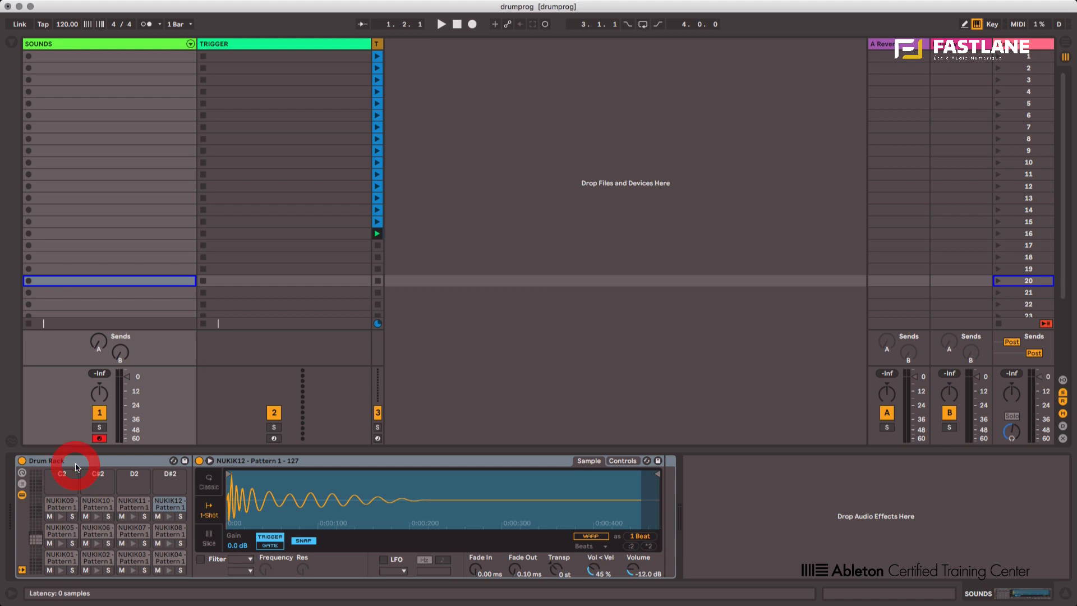
click(62, 563)
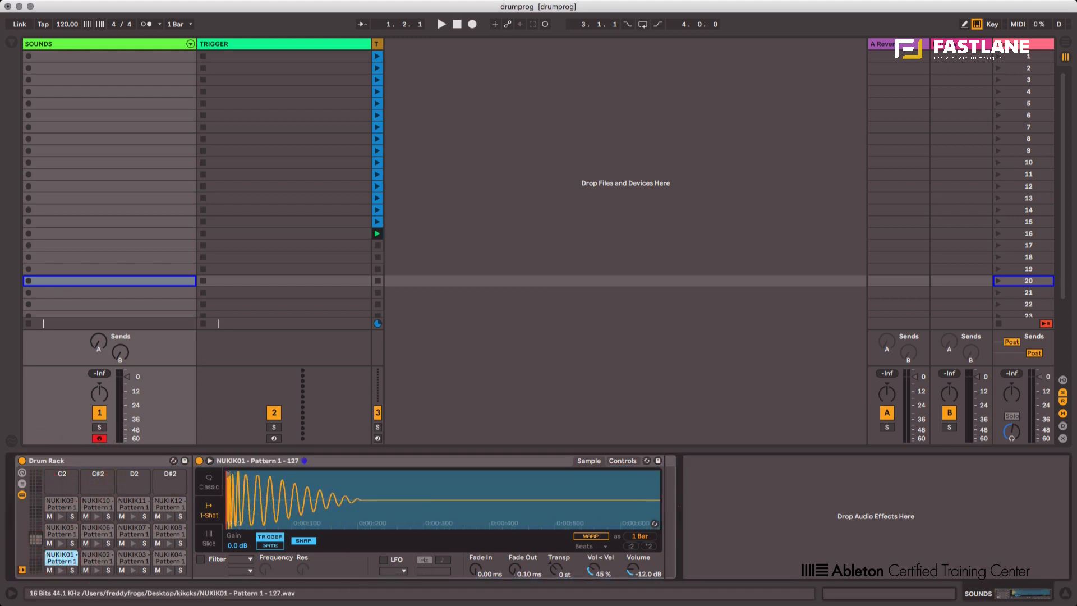
drag(239, 493, 239, 521)
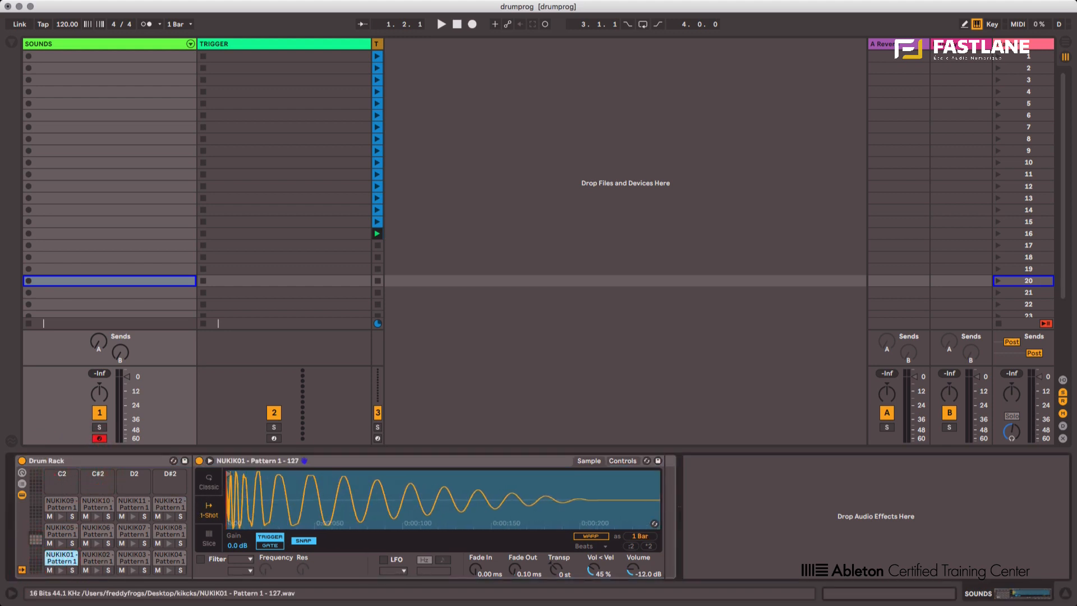
click(632, 570)
Step: Audition the kick samples NUKIK01 to NUKIK04 on the Drum Rack's lowest row of pads
click(96, 570)
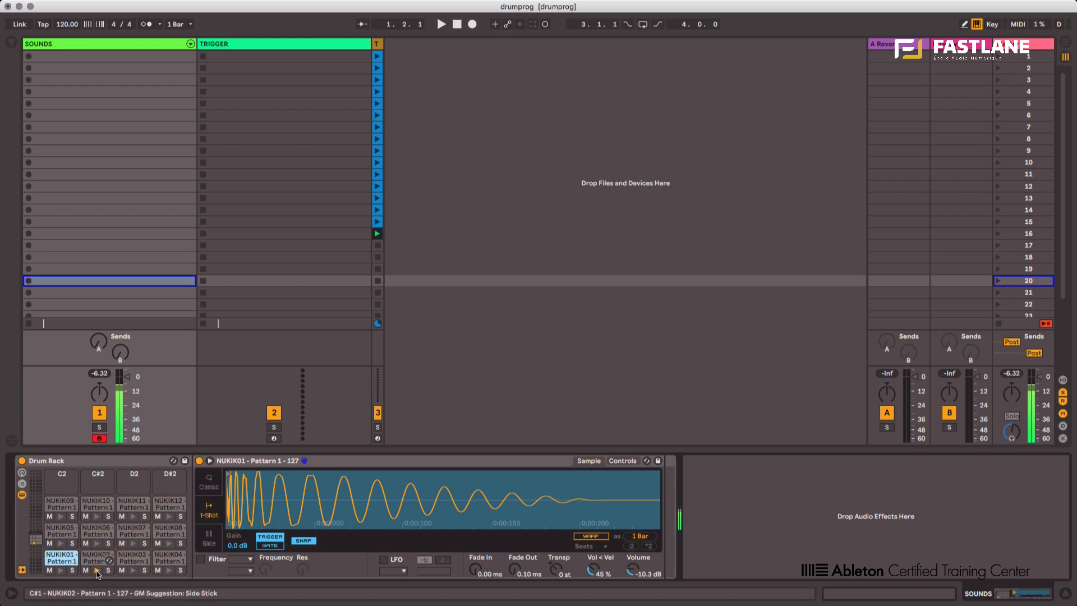
click(61, 570)
click(134, 571)
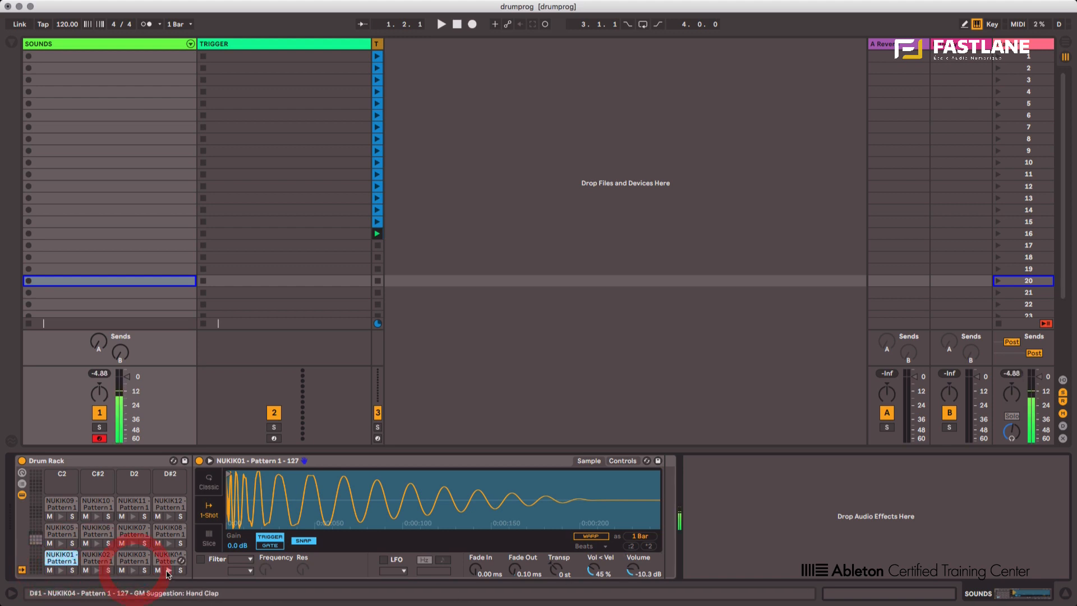
click(168, 570)
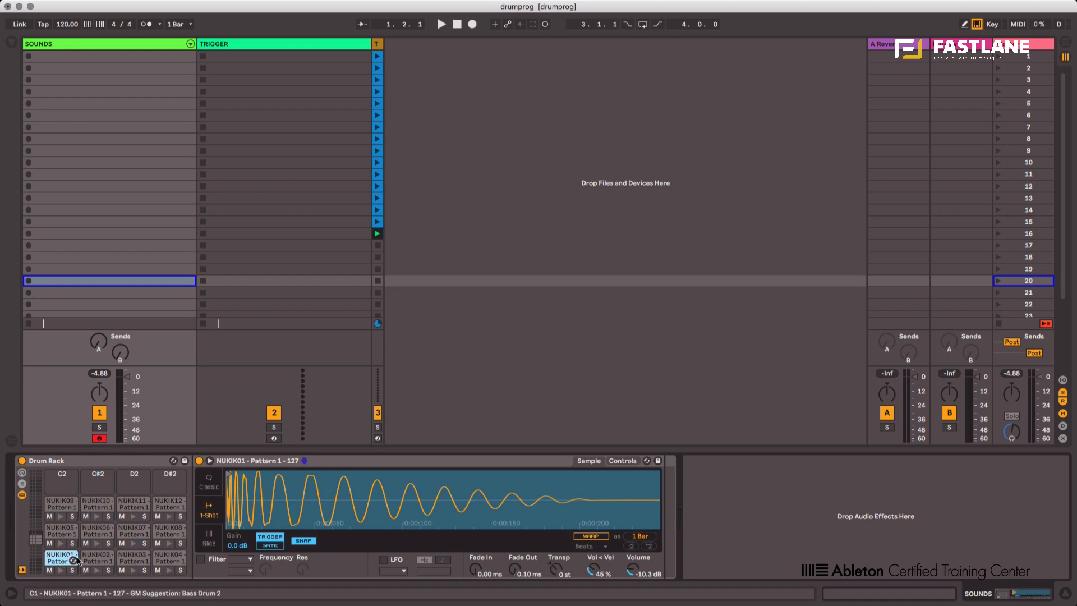
click(100, 459)
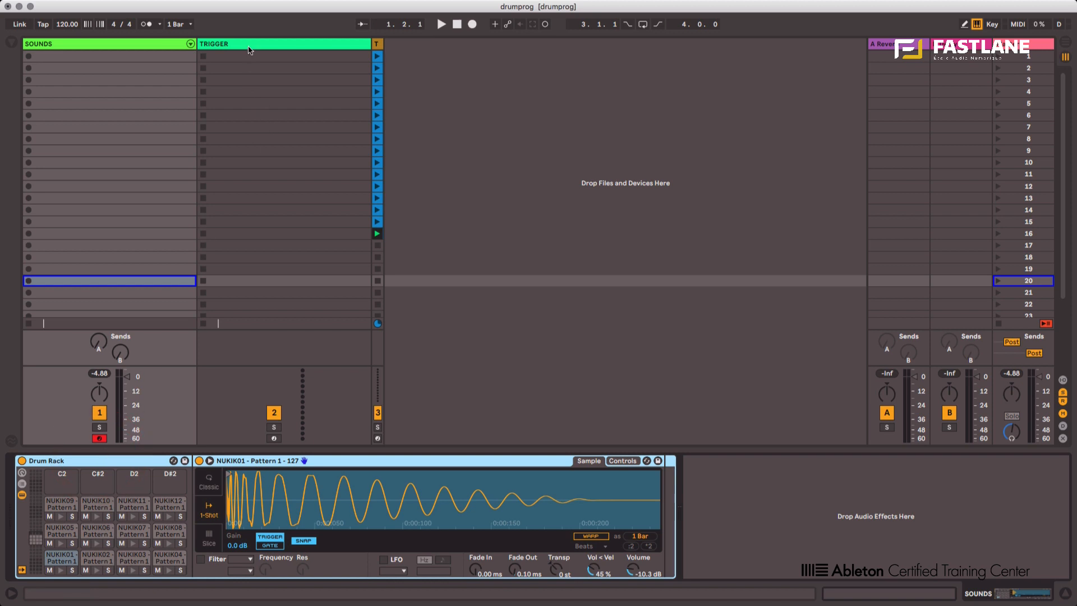
Step: Load an empty MIDI Effect Rack from the MIDI Effects category onto the TRIGGER track
click(250, 50)
click(11, 42)
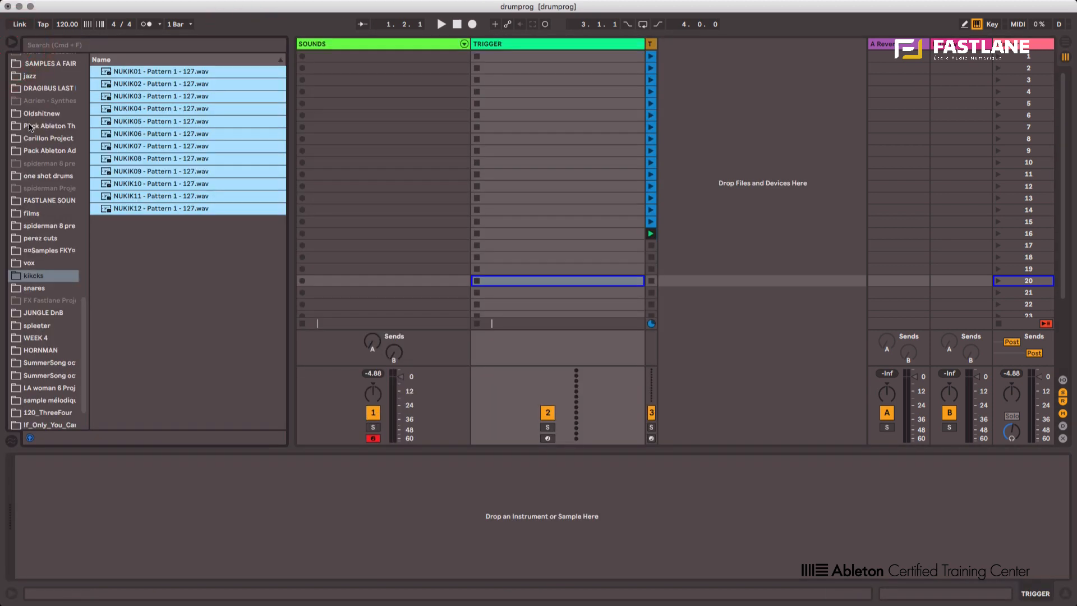
scroll(29, 127, up, 10)
click(25, 234)
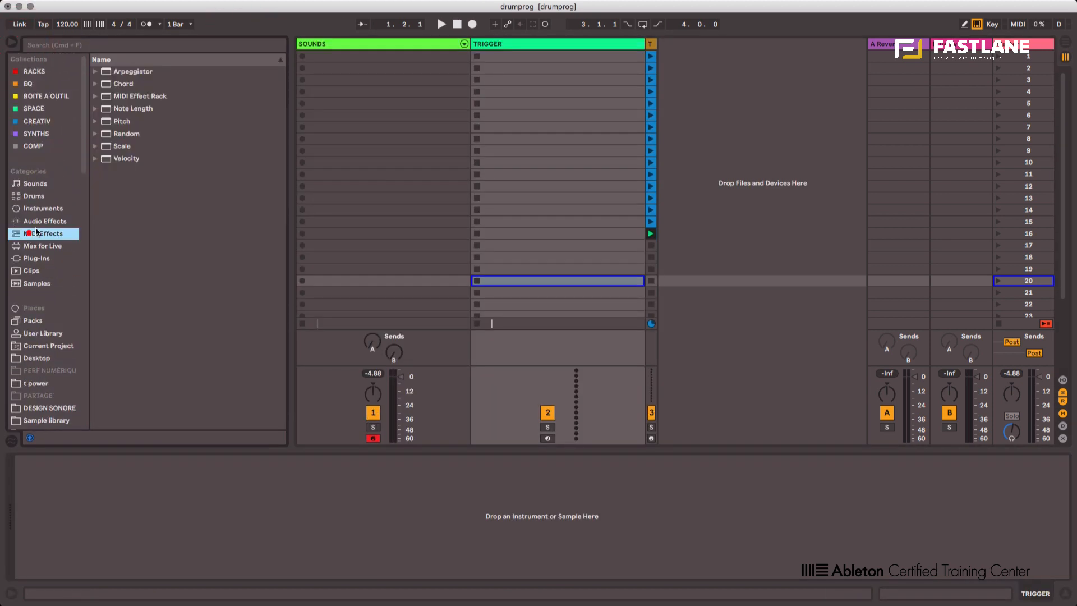
drag(134, 96, 502, 144)
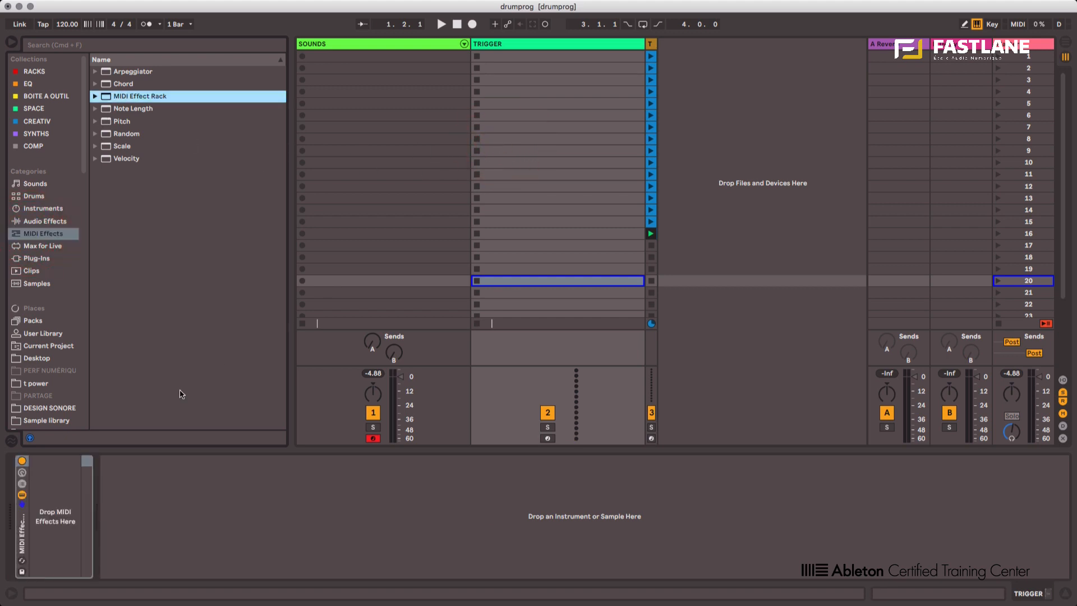
Step: Show the chain list of the MIDI Effect Rack, create one empty chain in it and select it
click(22, 484)
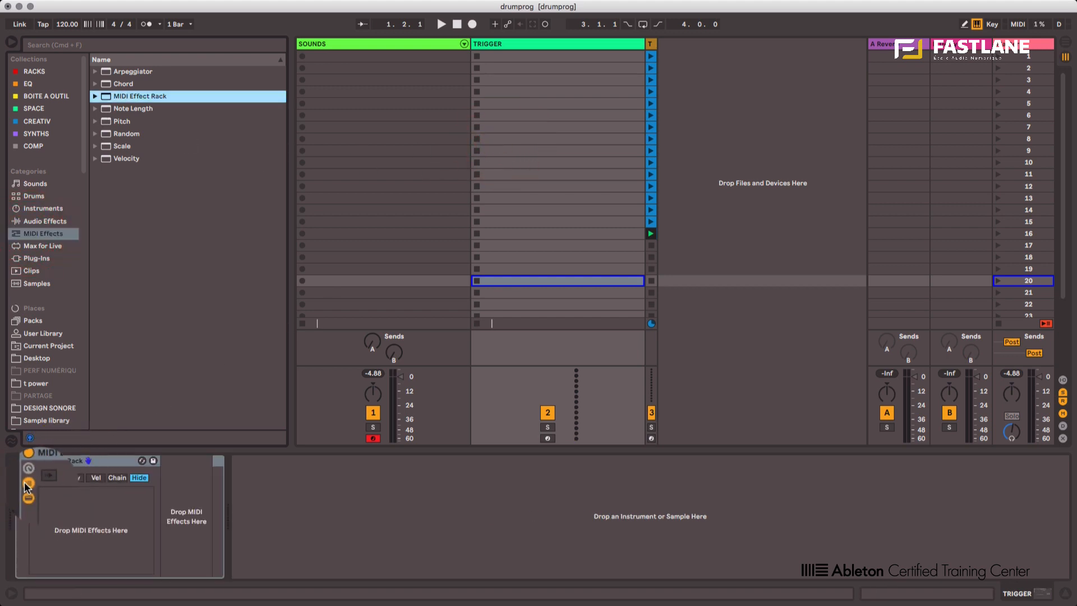
right_click(64, 498)
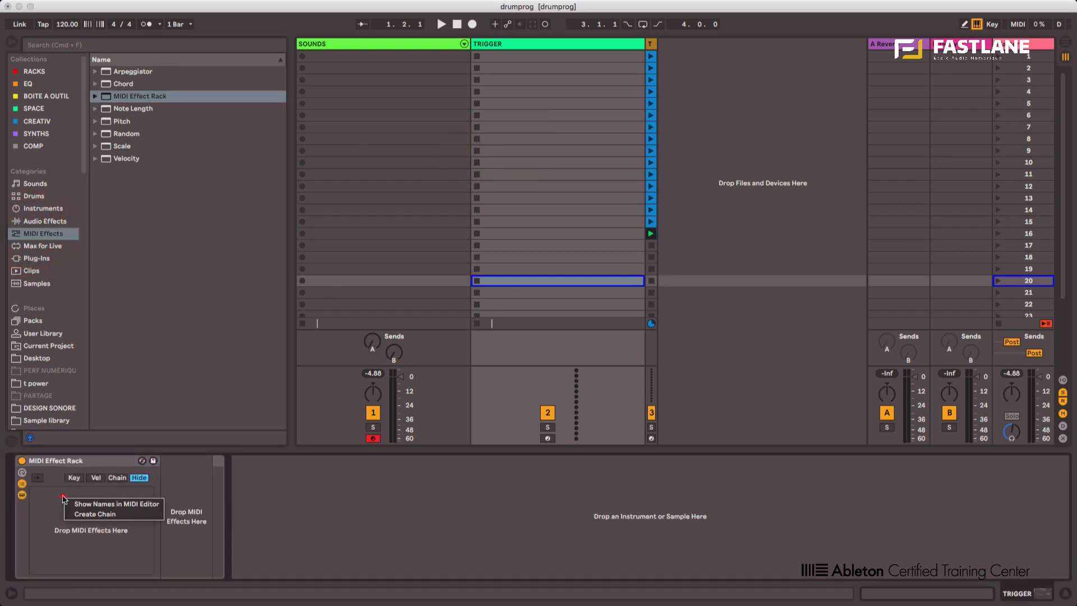
click(104, 514)
click(66, 493)
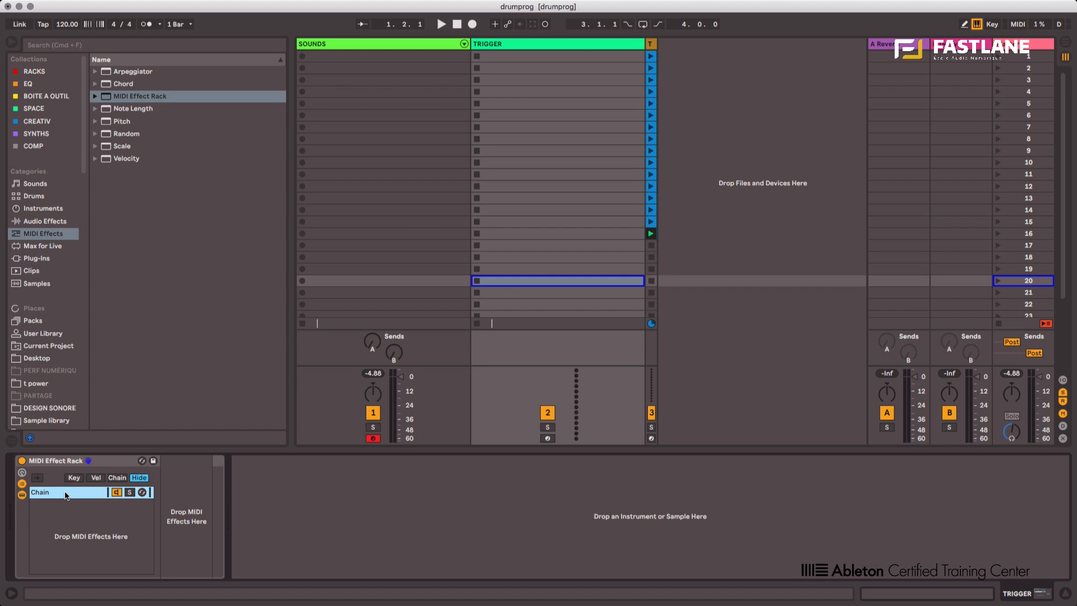
Step: Duplicate the empty chain until the MIDI Effect Rack holds 16 chains, and select the first one
key(super+d)
key(super+d)
key(super+d)
key(super+d)
key(super+d)
key(super+d)
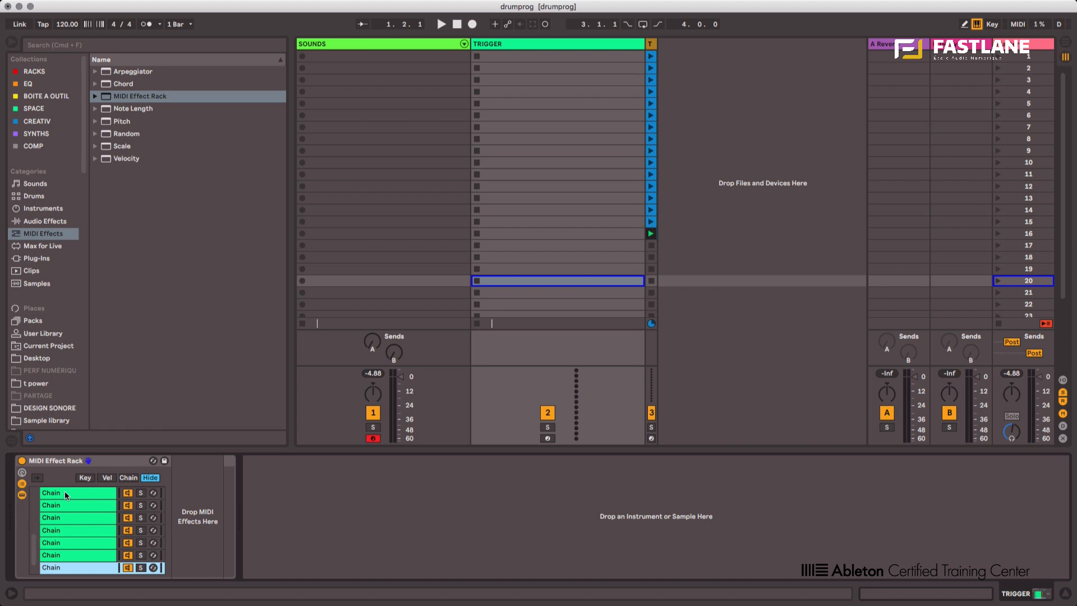
click(65, 495)
scroll(65, 495, up, 5)
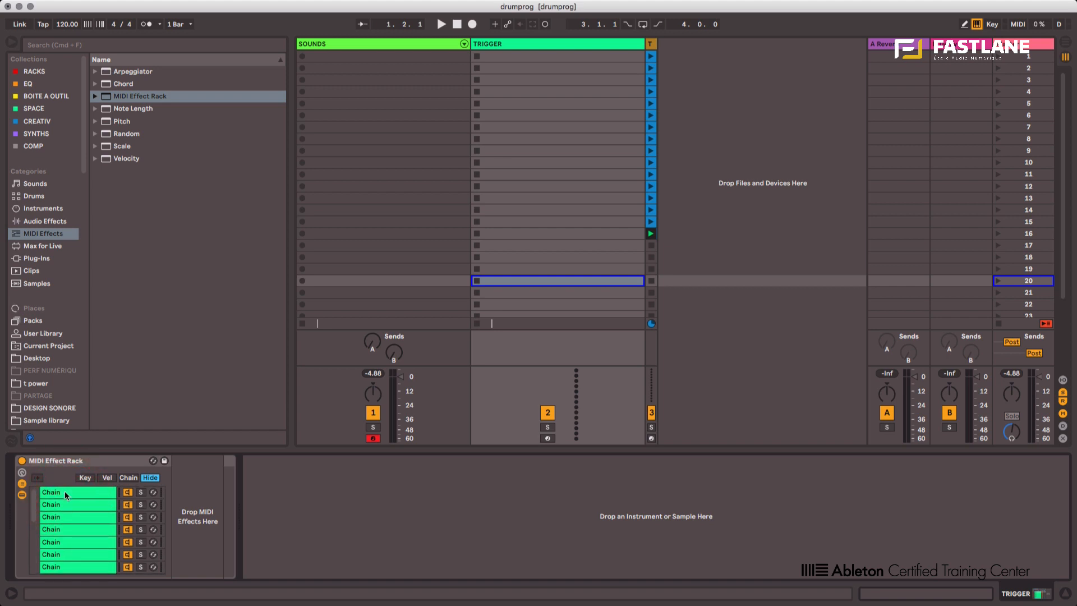
click(65, 495)
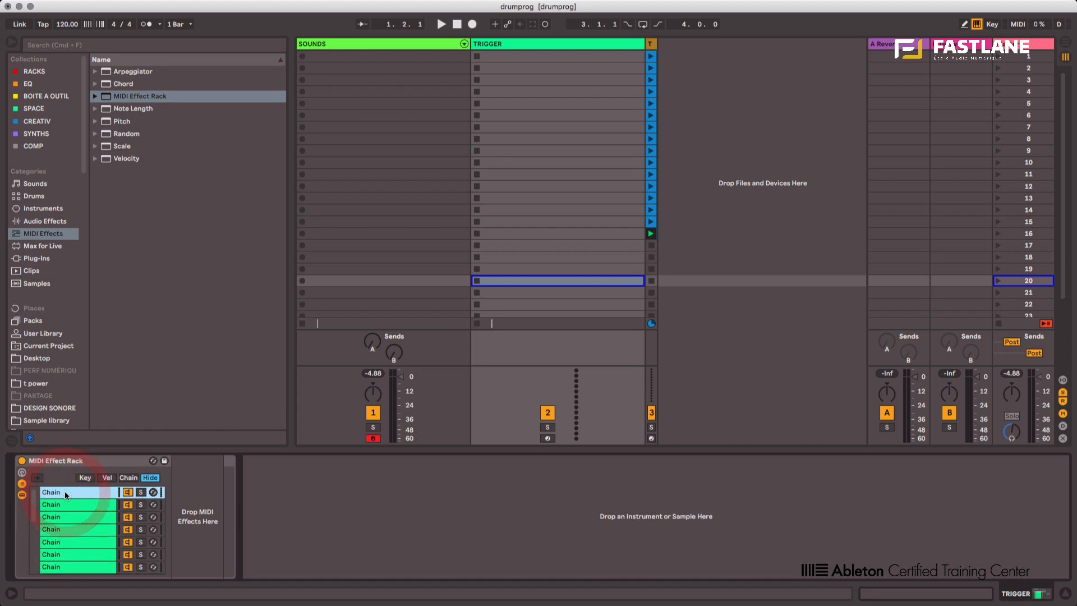
Step: Show the rack's chain select zones and move the last chain's zone to about 15
click(128, 478)
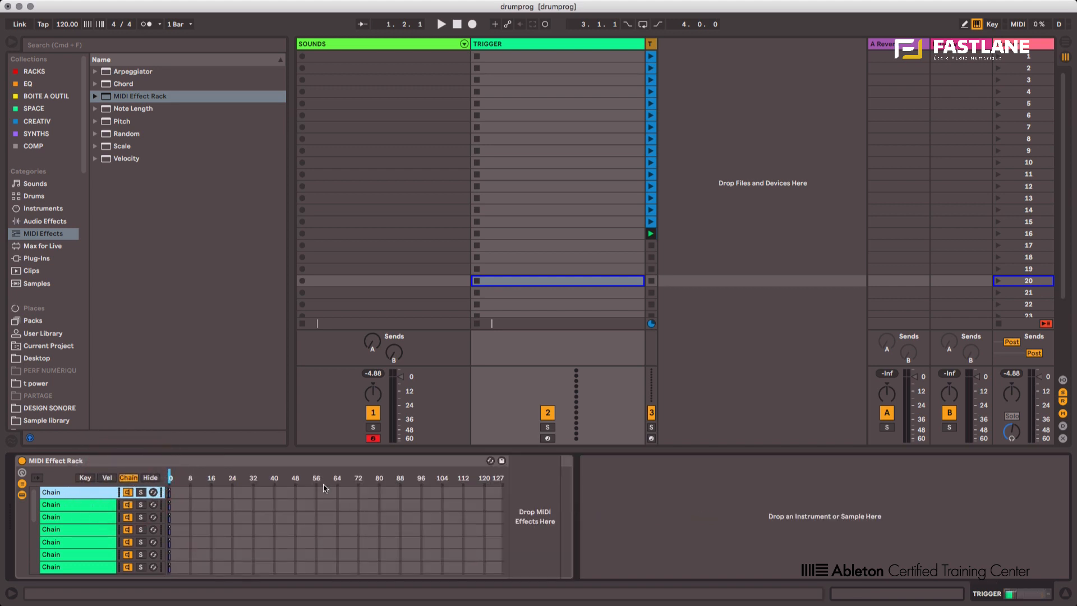
scroll(245, 553, down, 1)
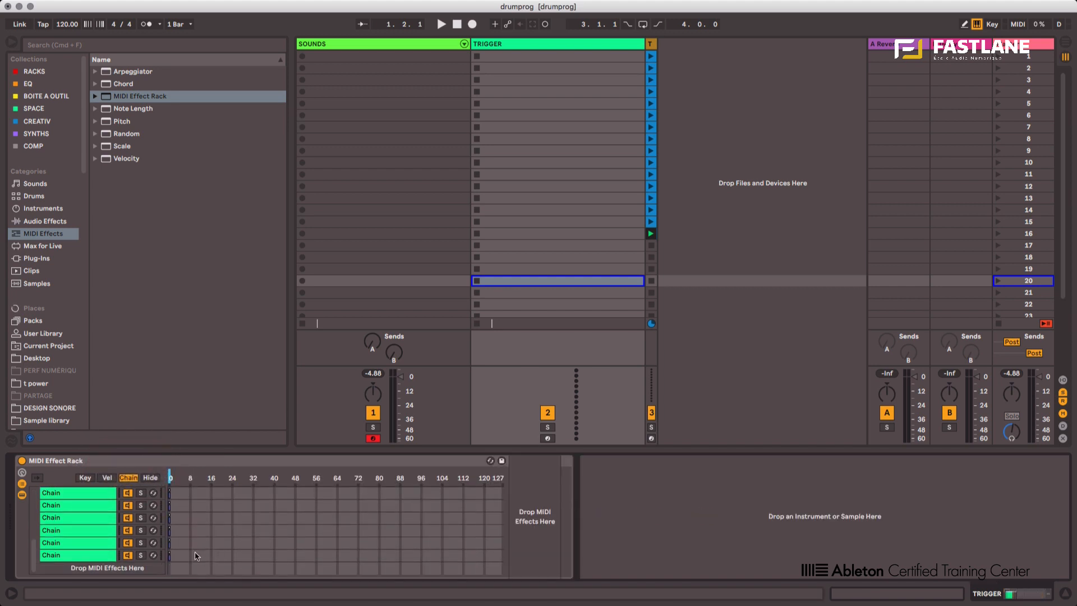
drag(170, 555, 174, 554)
drag(302, 558, 369, 557)
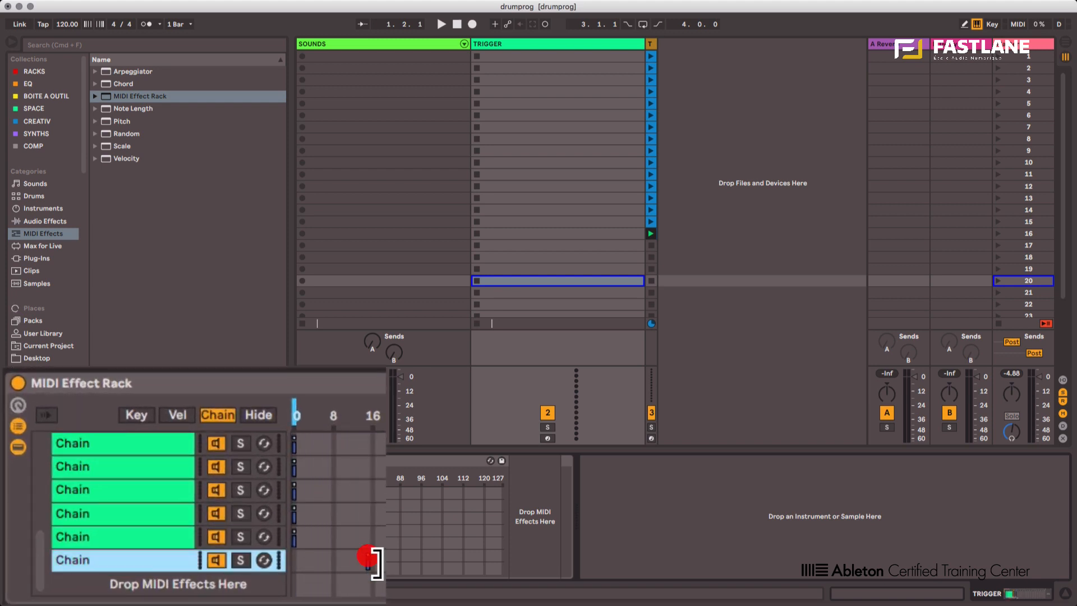
Step: Select all 16 chains of the MIDI Effect Rack and distribute their chain select ranges equally
click(79, 493)
key(super+a)
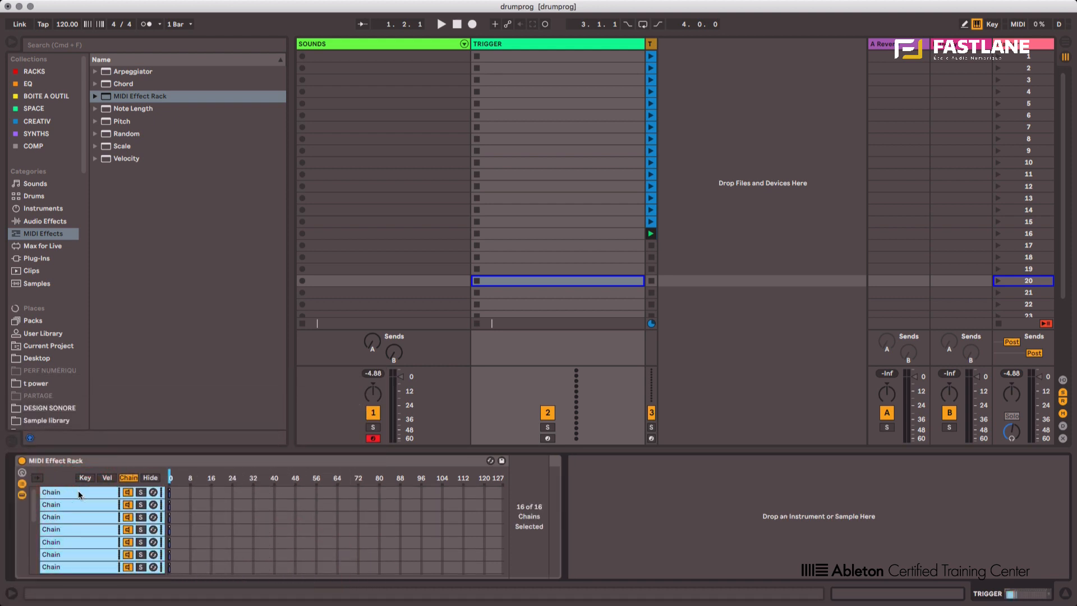
right_click(79, 493)
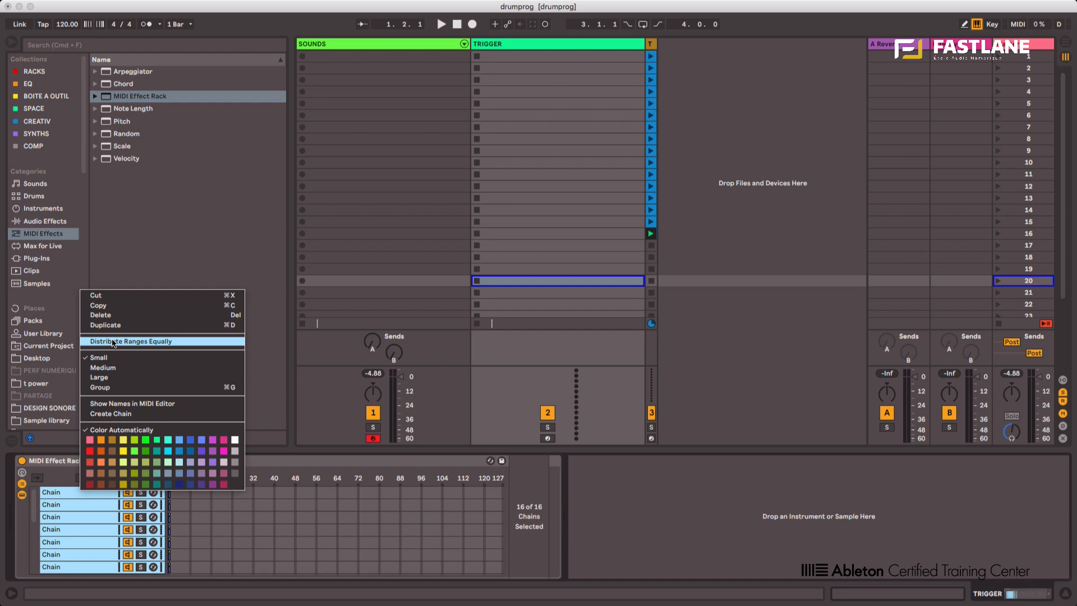
click(113, 342)
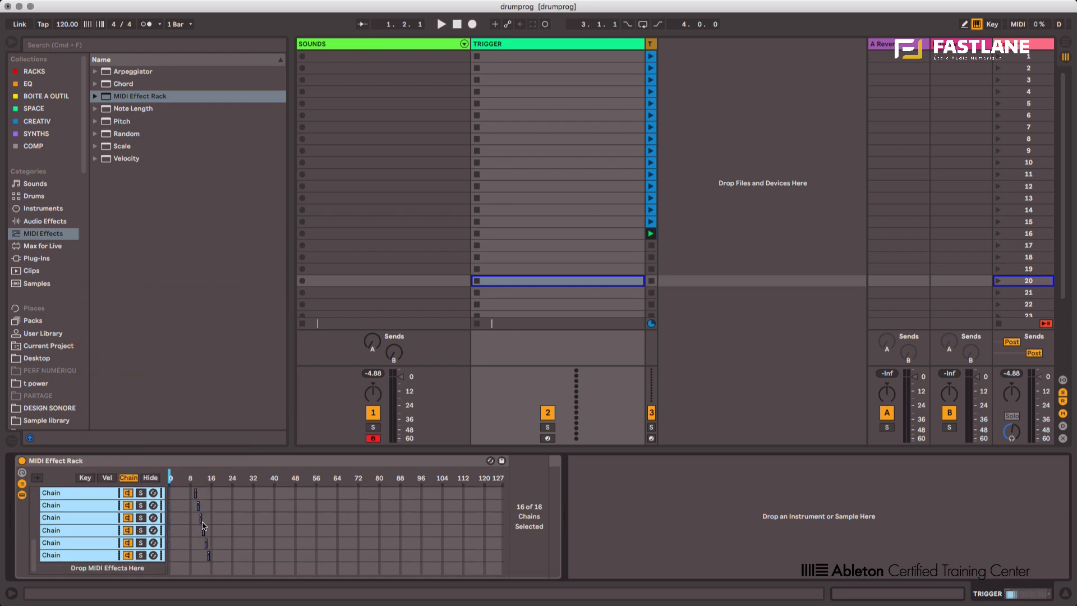
scroll(203, 525, up, 5)
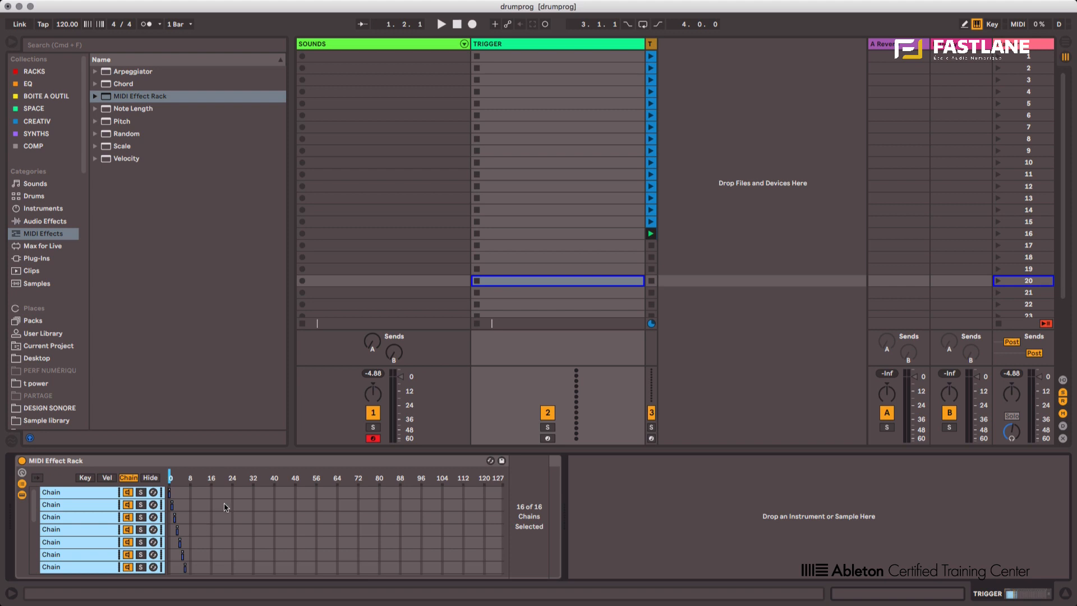
Step: Create a MIDI clip in the first slot of the TRIGGER track and place a 1/16 C1 note at its start
double_click(515, 57)
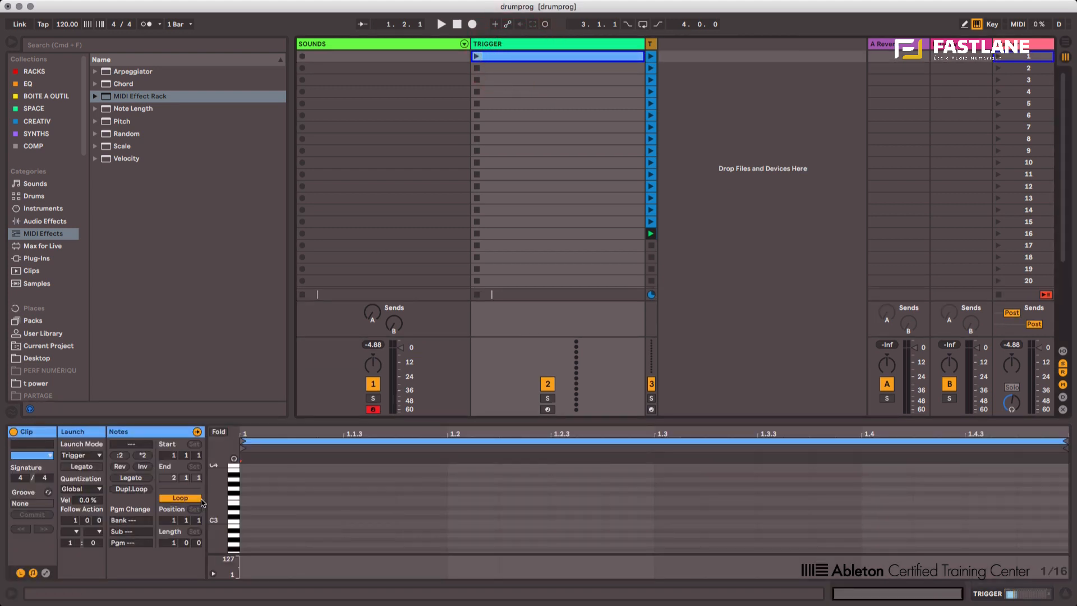
scroll(246, 510, down, 10)
double_click(250, 533)
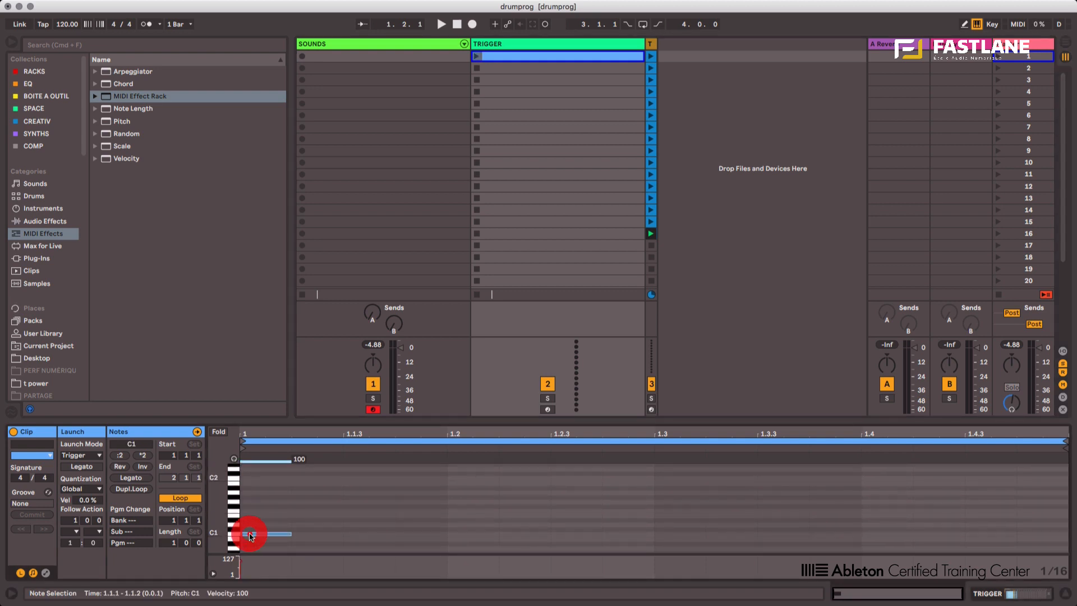
Step: Duplicate the C1 clip down the TRIGGER track until scenes 1 to 16 each hold a copy
click(521, 61)
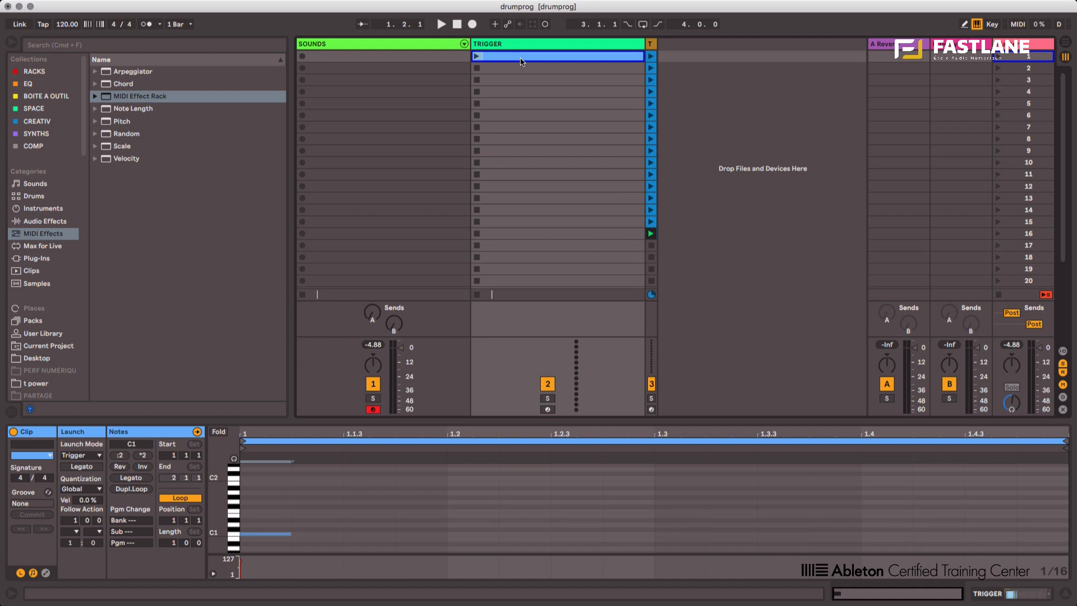
key(super+d)
key(super+d)
key(super+d)
key(super+d)
key(super+d)
key(super+d)
key(super+d)
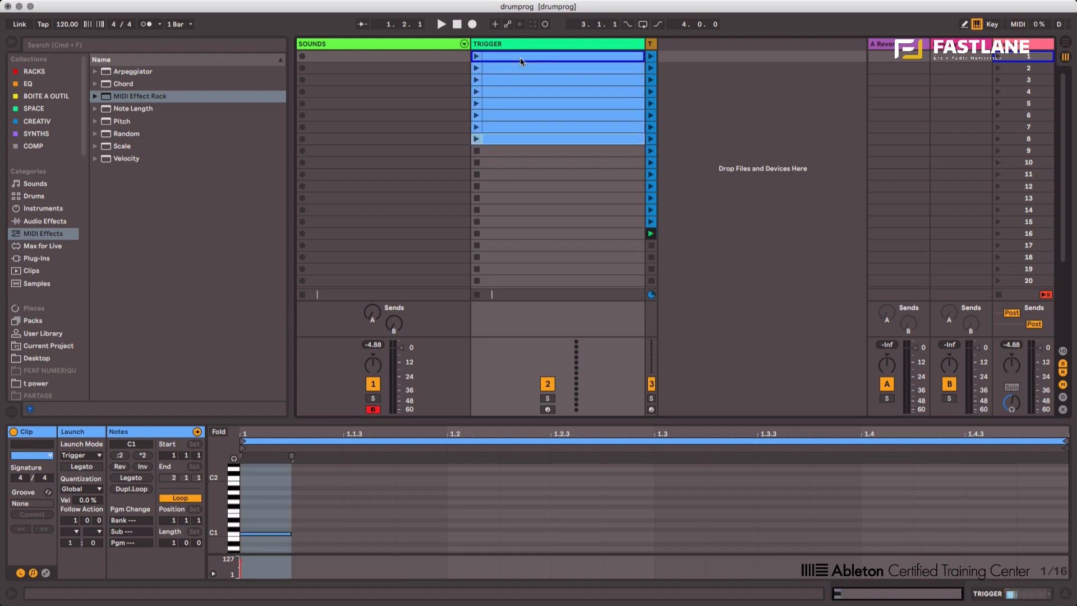
key(super+d)
key(super+d)
key(super+d)
key(super+d)
key(super+d)
key(super+d)
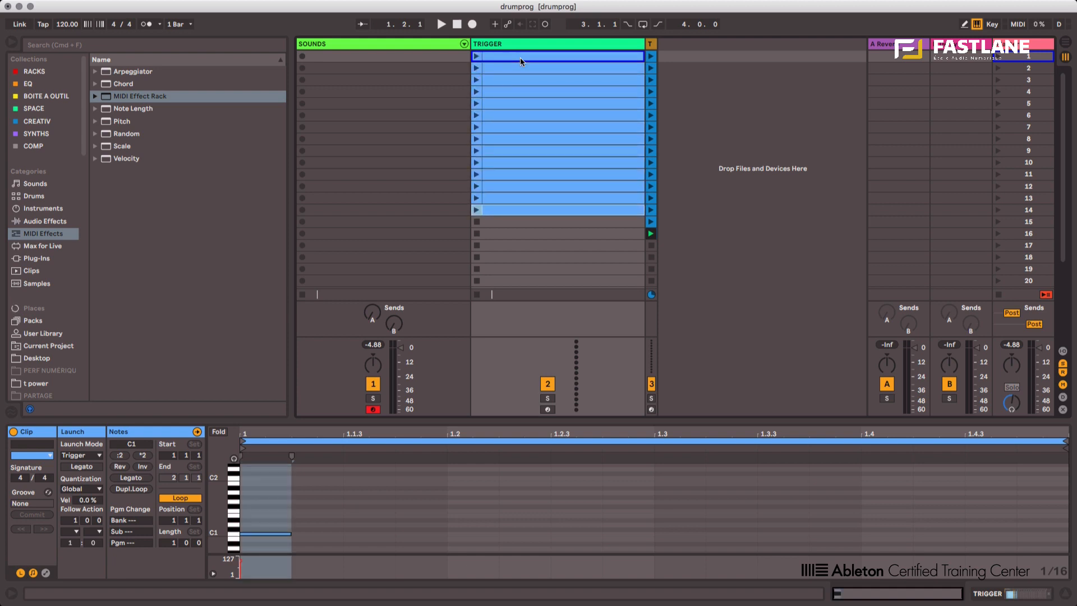
key(super+d)
key(super+d)
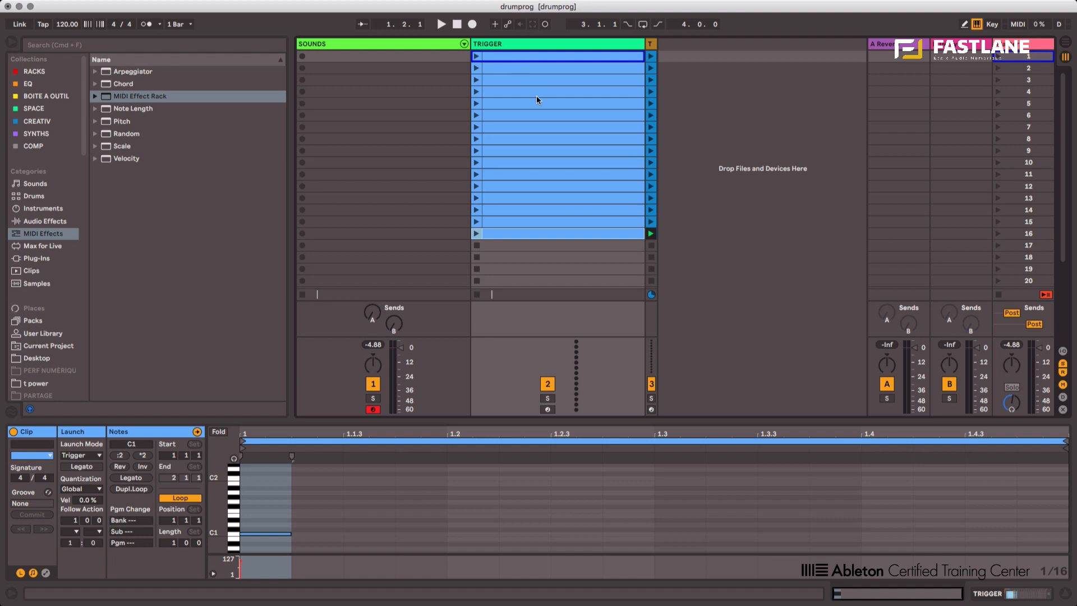
Step: Bring up the rack's Chain Selector envelope in the first TRIGGER clip and set it to 0
key(shift+Tab)
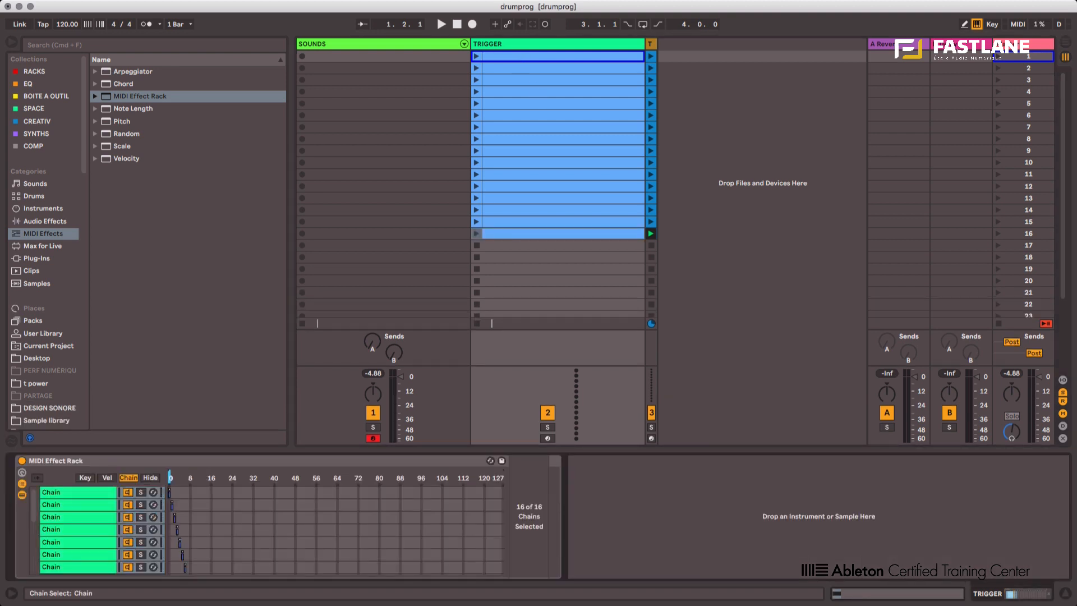
mouse_move(170, 477)
mouse_down()
mouse_move(210, 477)
mouse_move(170, 478)
mouse_up()
mouse_move(170, 477)
mouse_down()
mouse_move(193, 477)
mouse_move(170, 477)
mouse_up()
double_click(514, 56)
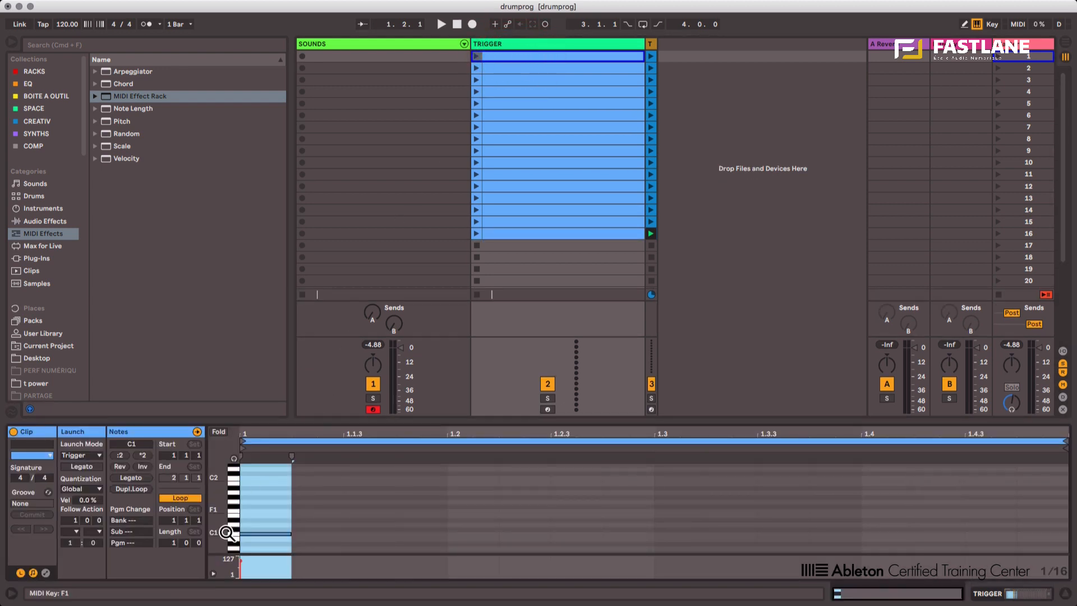
click(45, 573)
click(45, 572)
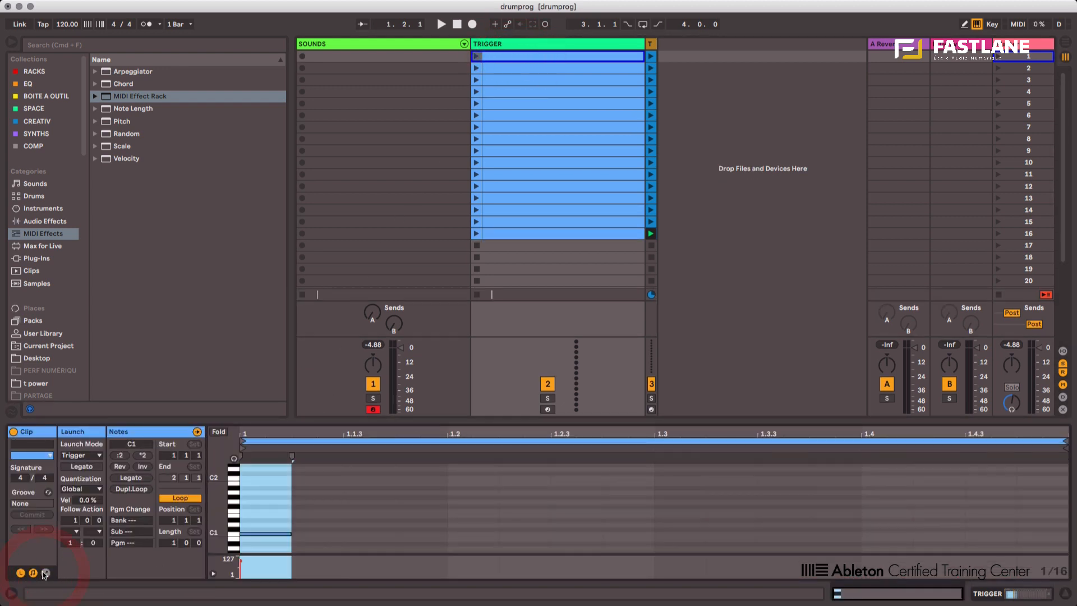
click(48, 571)
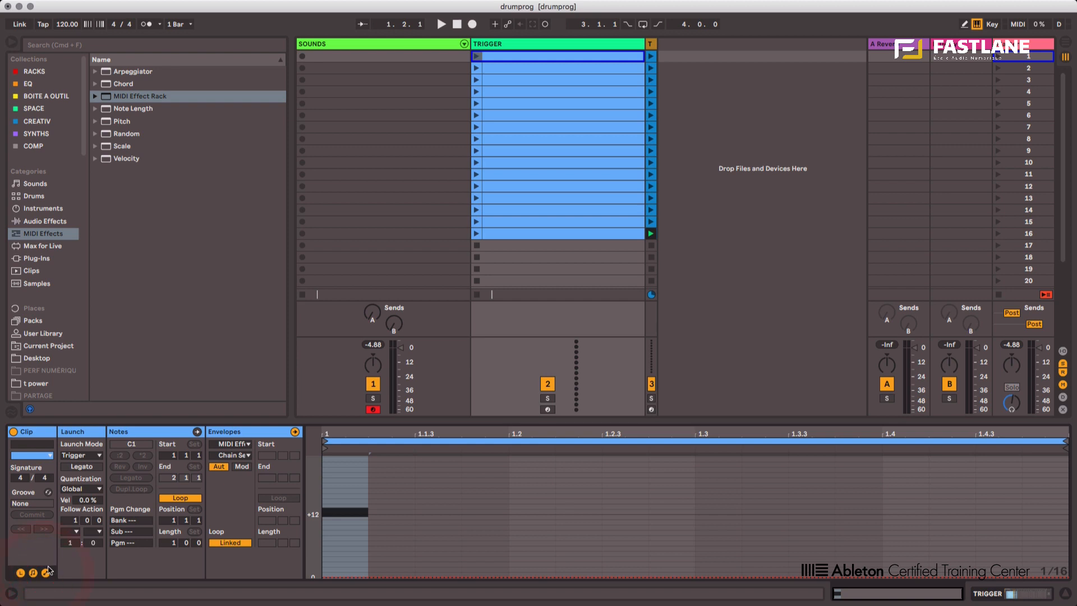
click(329, 572)
Step: Set the Chain Selector envelope to 1 in the second TRIGGER clip and to 2 in the third
click(553, 66)
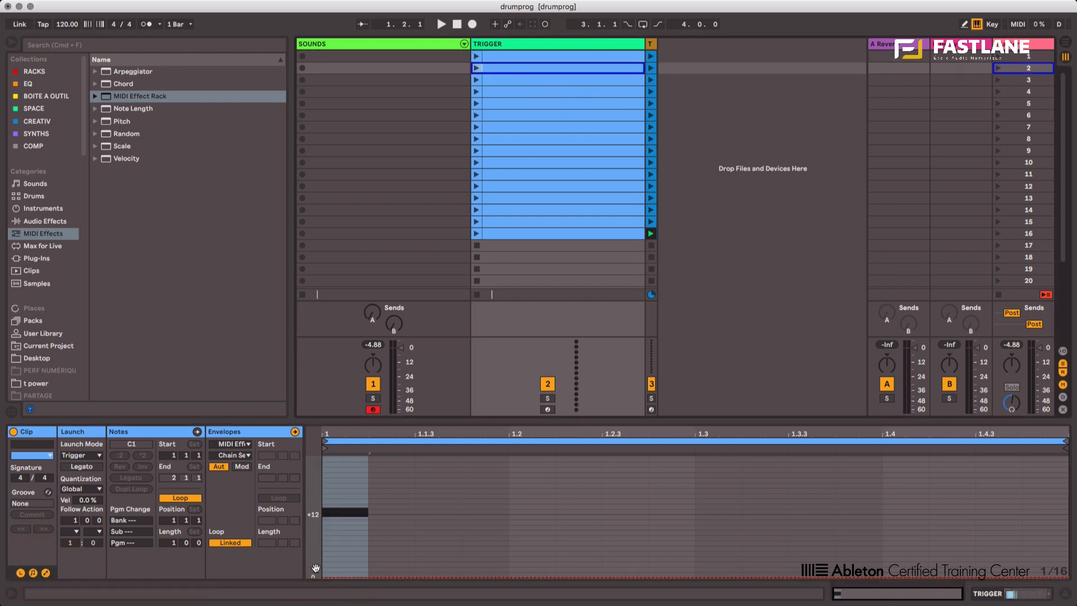
click(331, 574)
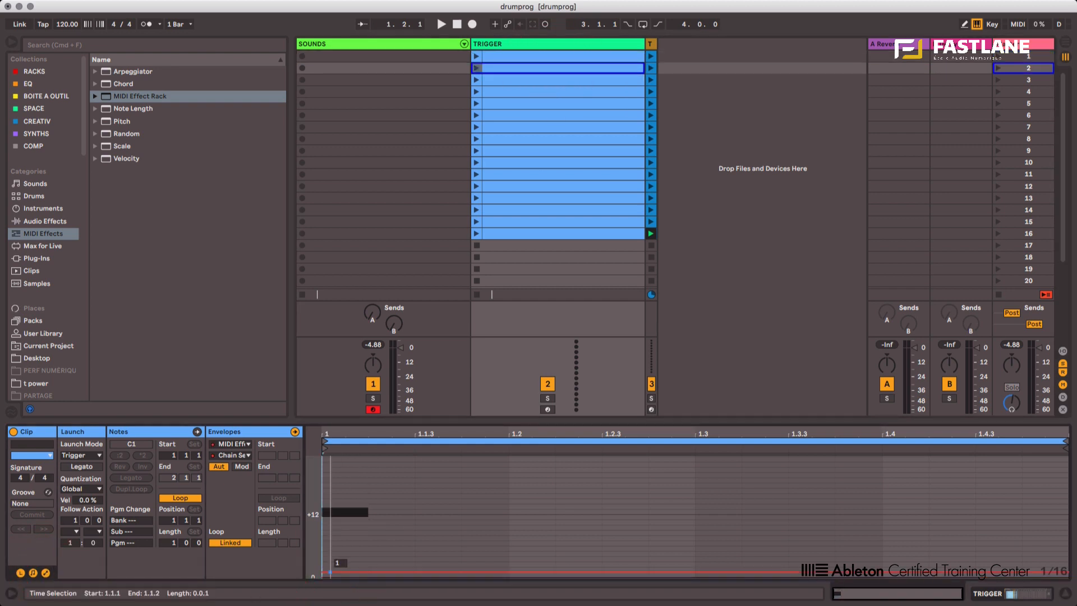
click(501, 79)
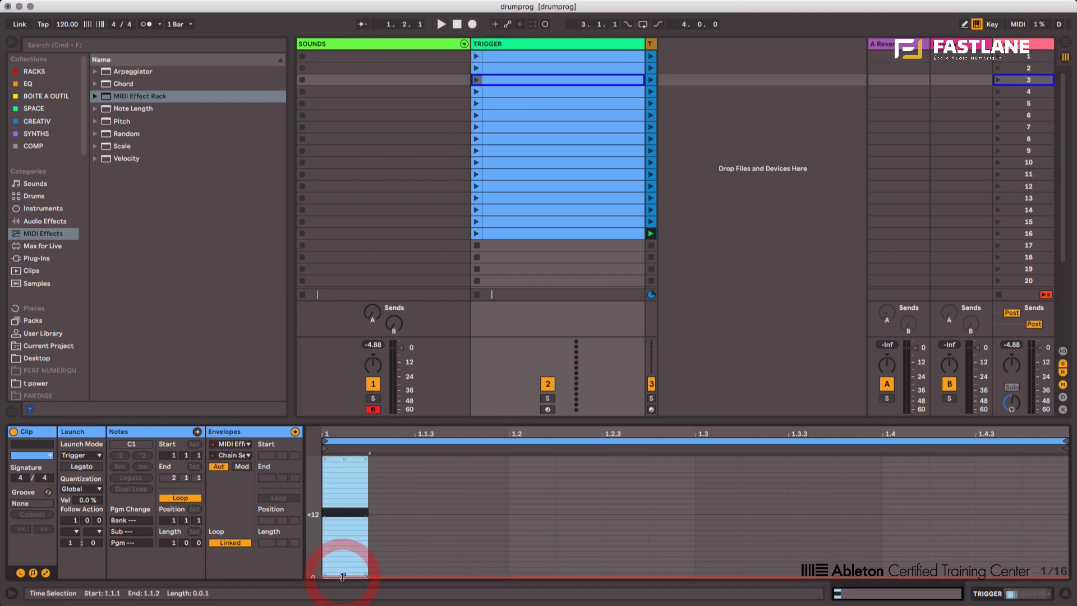
click(342, 576)
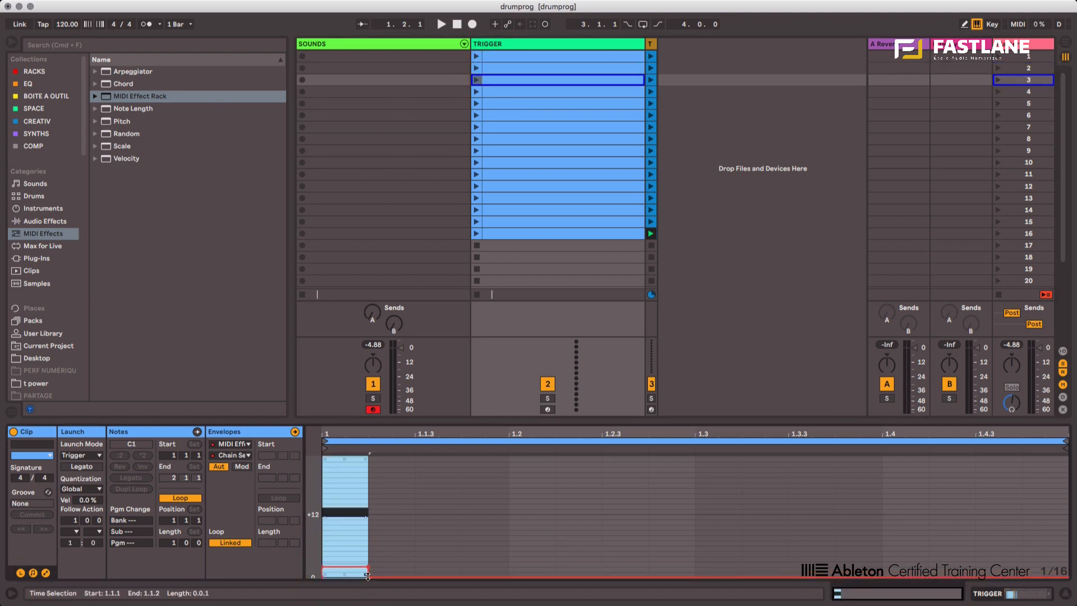
click(368, 572)
click(367, 574)
click(368, 576)
click(369, 576)
click(369, 576)
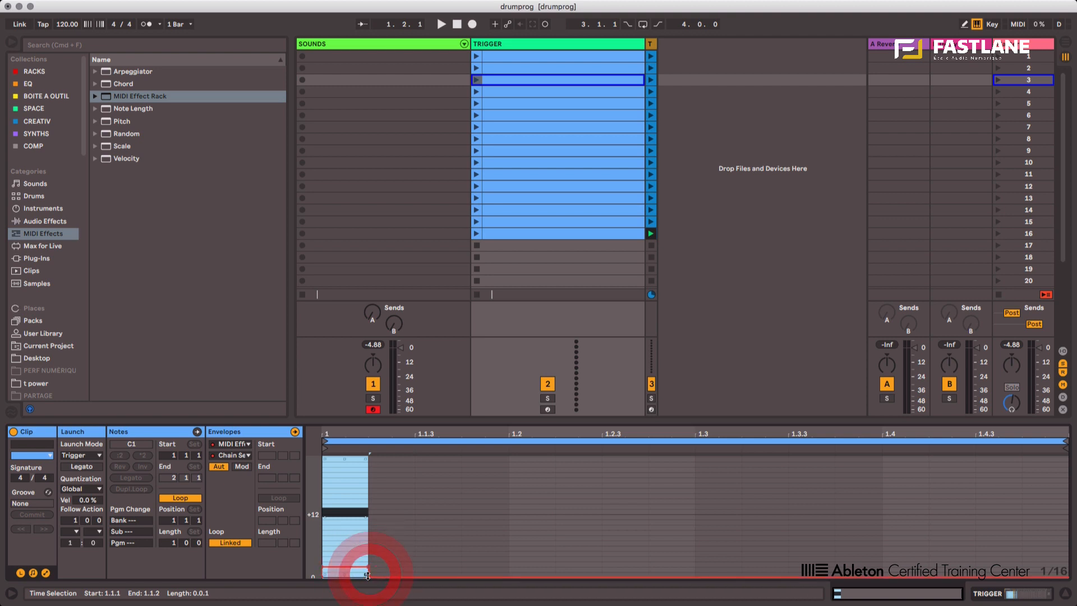
drag(369, 576, 370, 566)
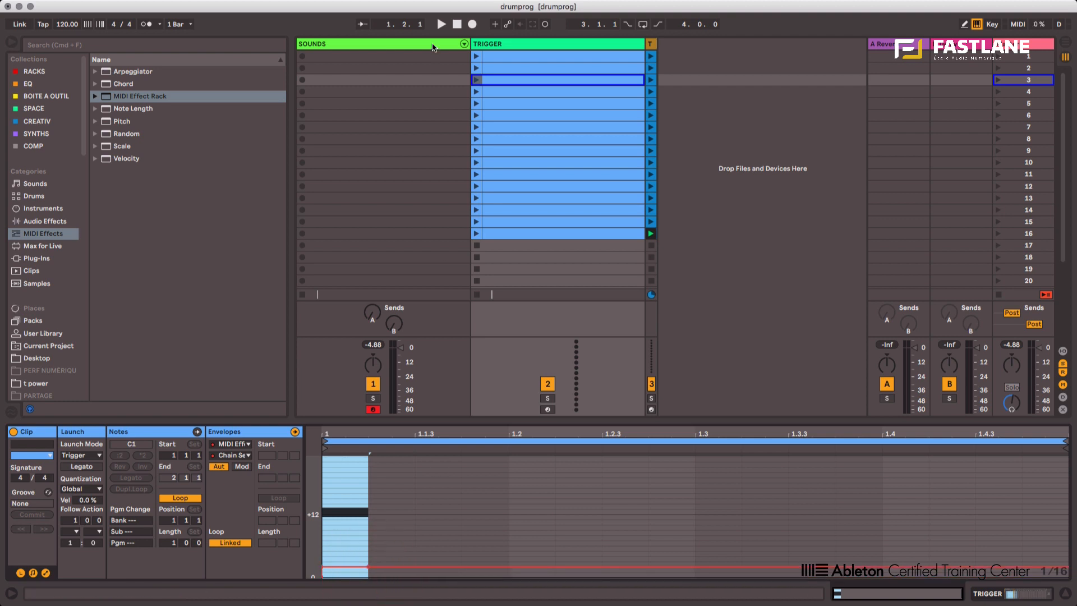
Step: Set the Chain Selector envelope of the fourth TRIGGER clip to 3
click(489, 92)
click(339, 563)
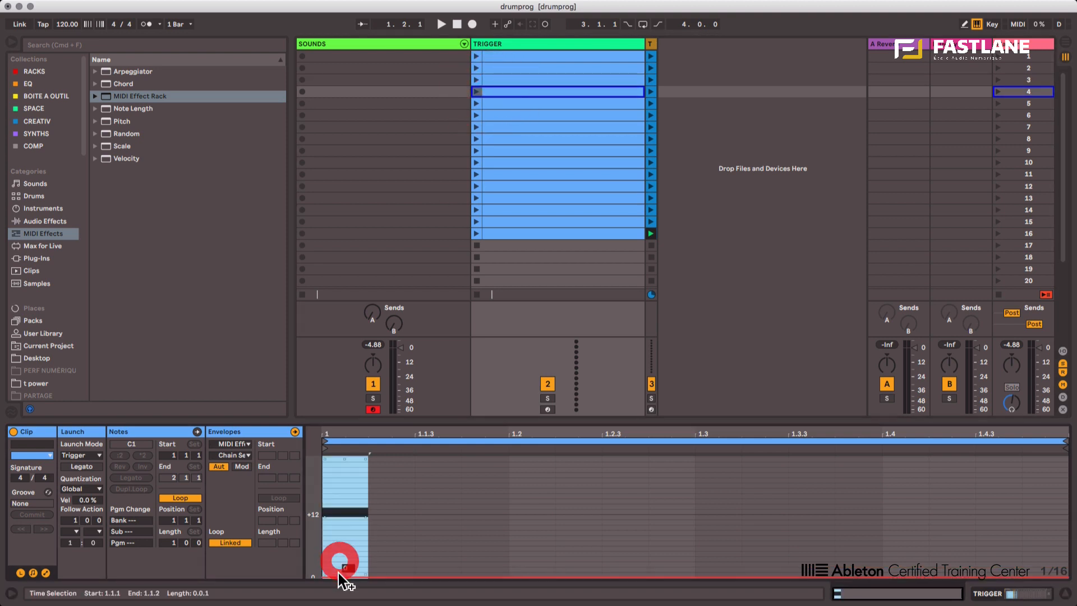
drag(339, 573, 339, 560)
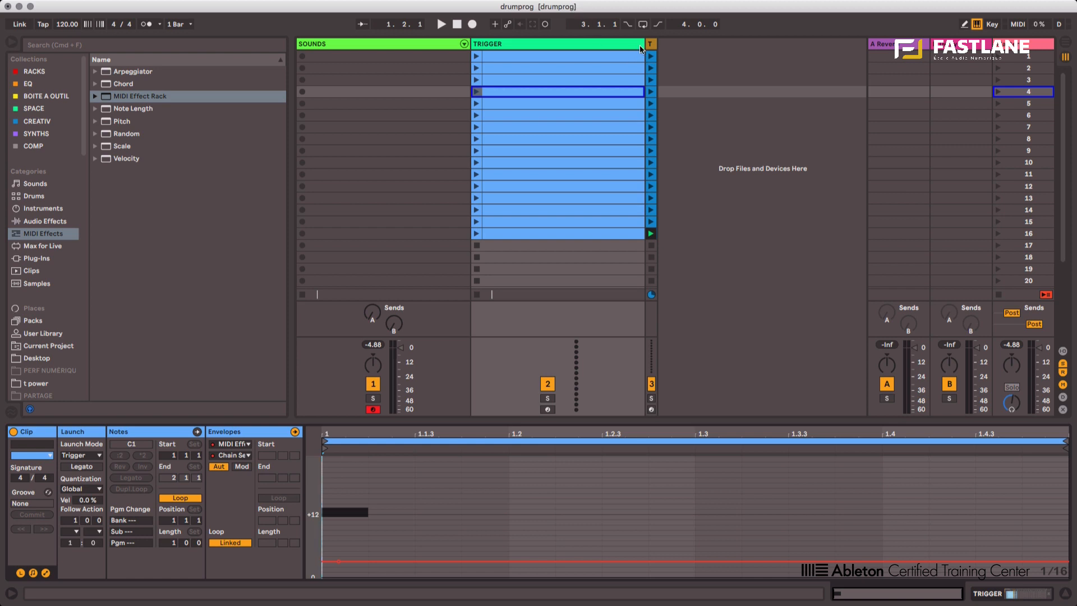
Step: Widen the narrow prepared TRIGGER track and delete the green TRIGGER track beside it
drag(660, 46, 782, 47)
click(579, 43)
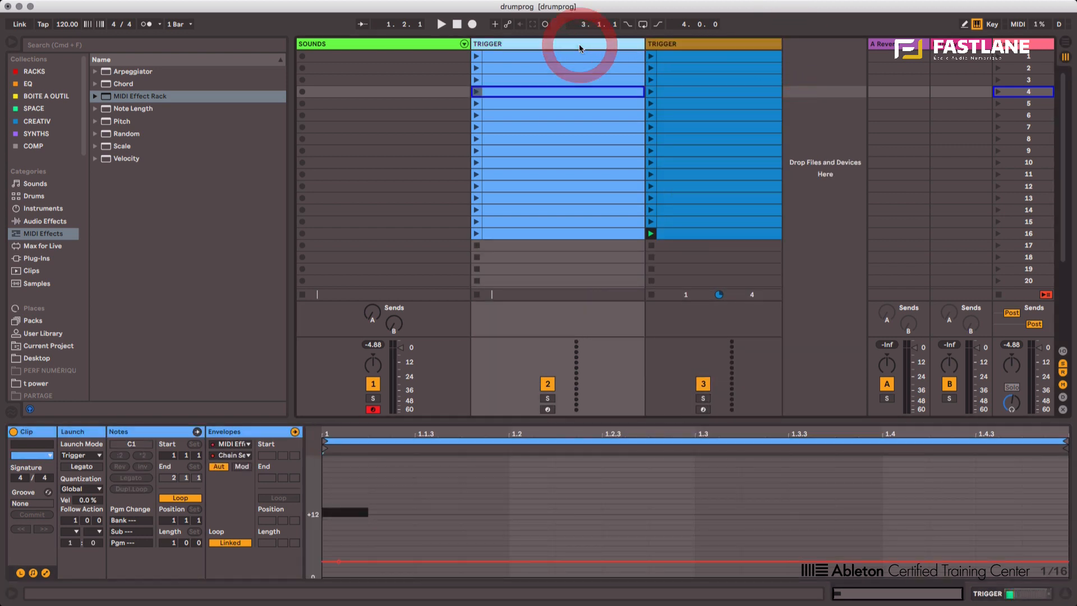
key(Delete)
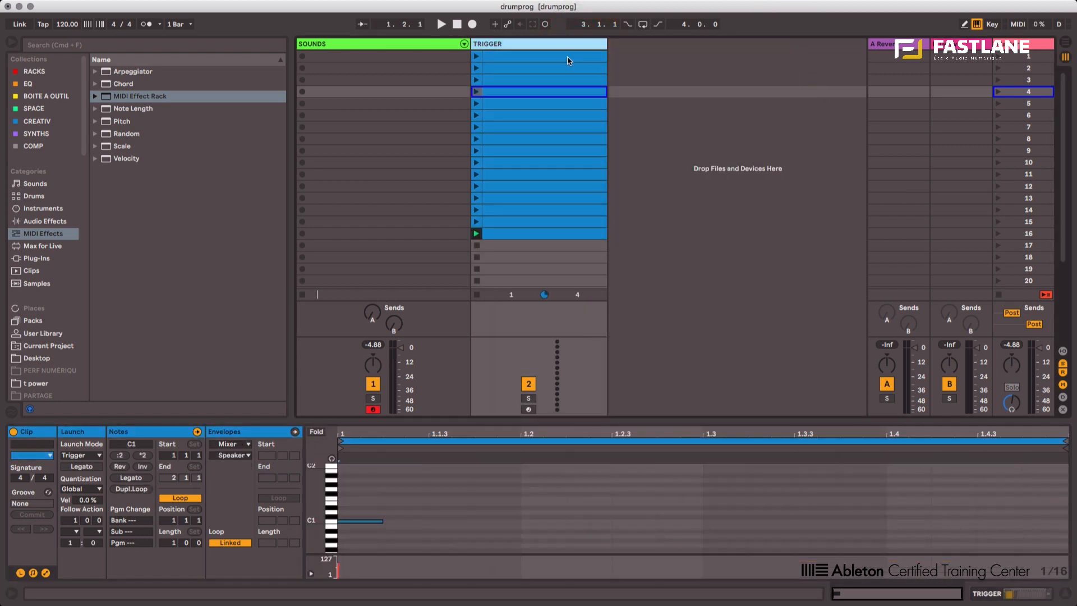
Step: Examine the Chain Selector envelopes of the TRIGGER track's clips one after another
click(506, 53)
key(Down)
key(Down)
key(Down)
key(Down)
key(Down)
key(Down)
key(Down)
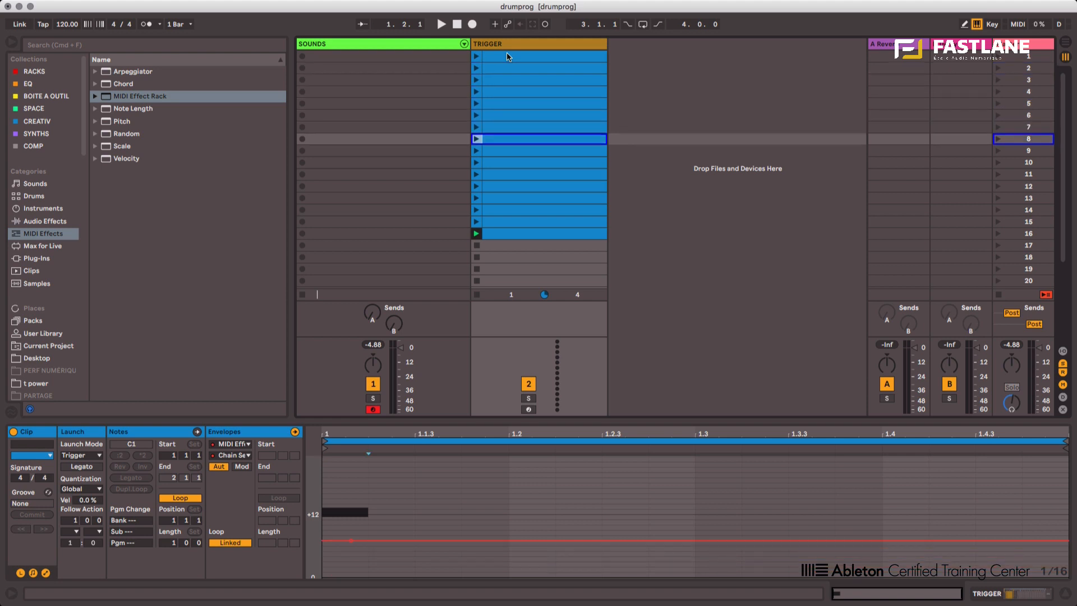
key(Down)
key(Down)
key(Down)
key(Down)
key(Down)
key(Down)
key(Down)
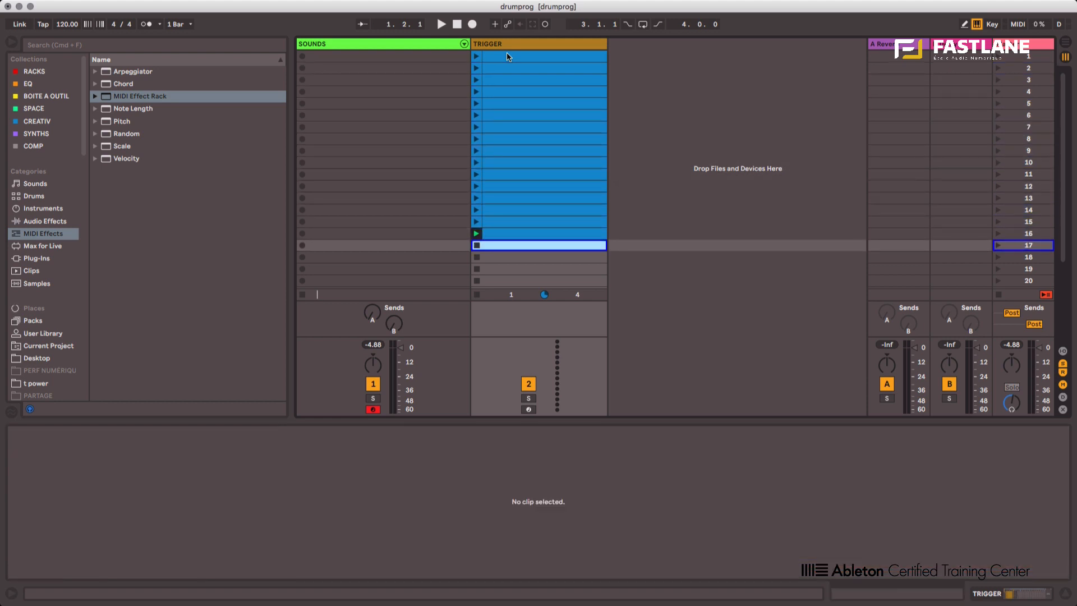
key(Down)
key(Up)
key(Up)
key(Up)
key(Up)
key(Up)
key(Up)
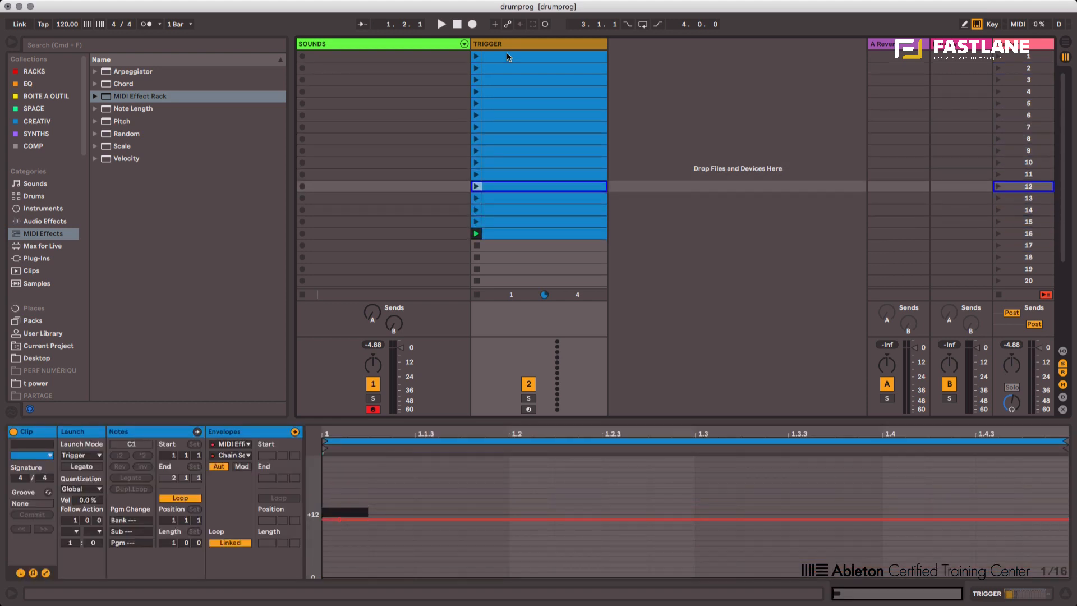
Step: Select all 16 clips on the TRIGGER track and show their Launch settings
click(506, 57)
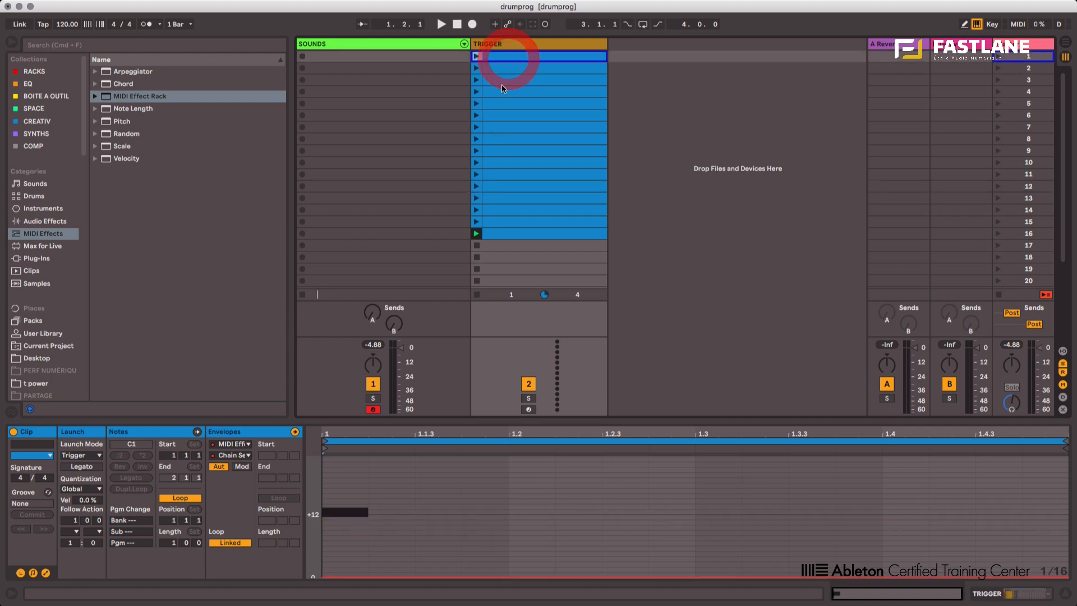
shift+click(525, 233)
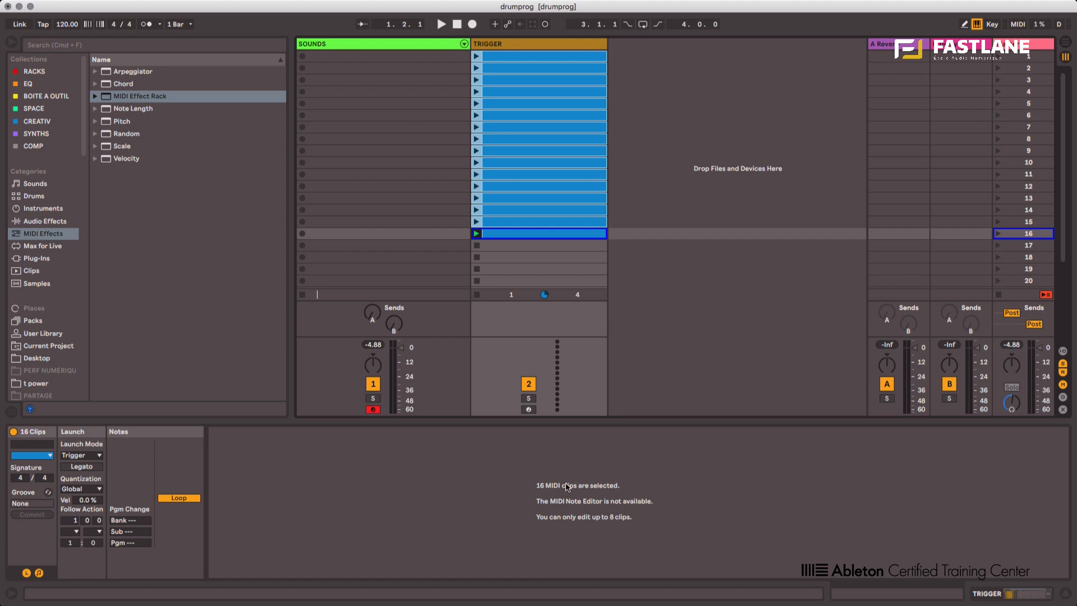
click(27, 572)
click(27, 573)
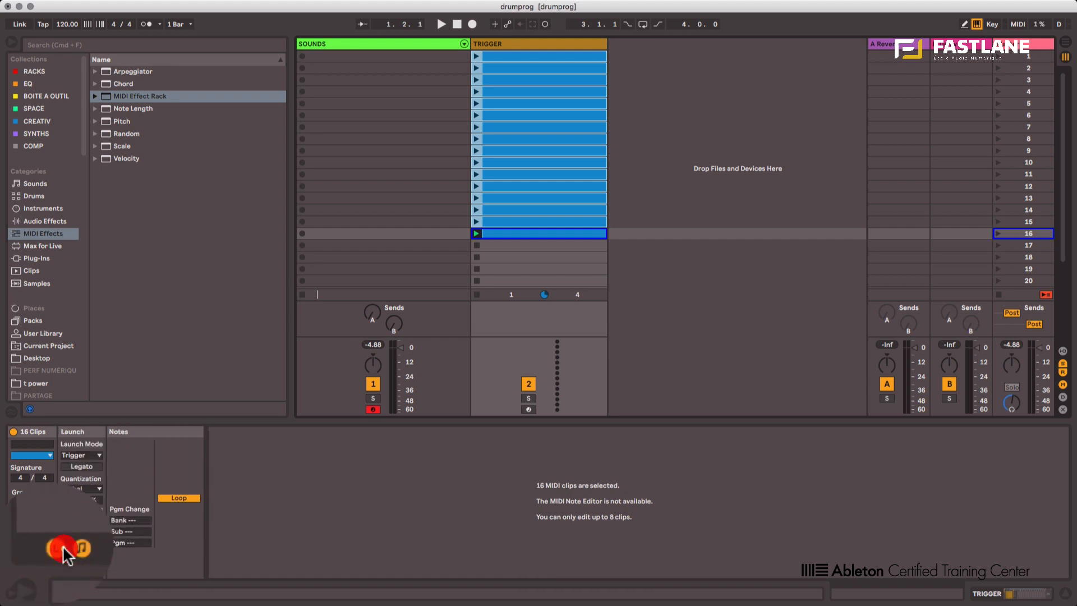
click(27, 572)
click(27, 573)
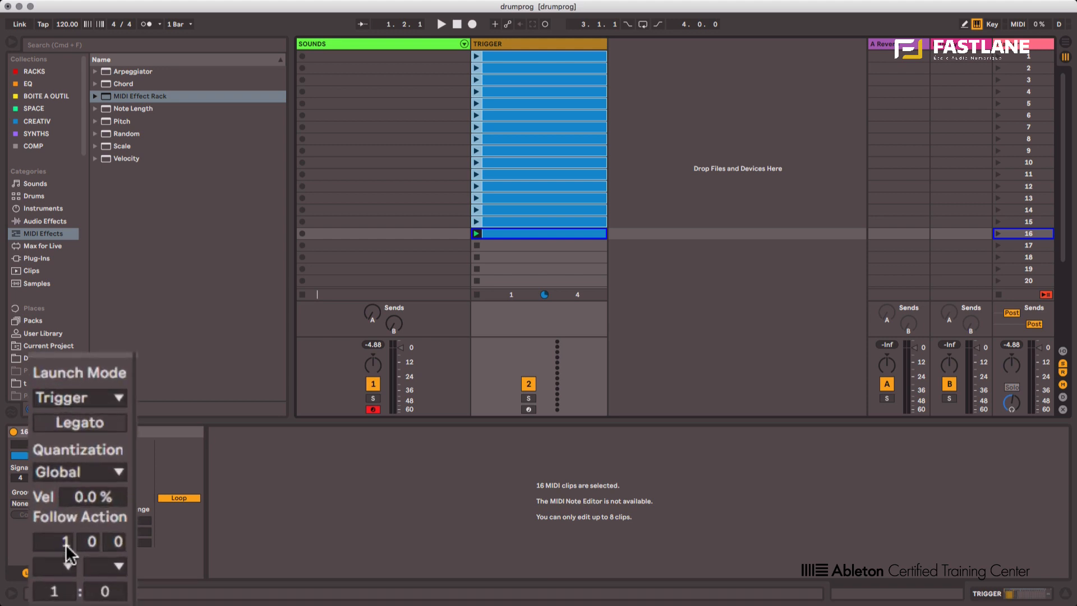
Step: Set the selected clips' Follow Action to Next with a time of 0.0.1, and launch the first TRIGGER clip
drag(75, 521, 76, 533)
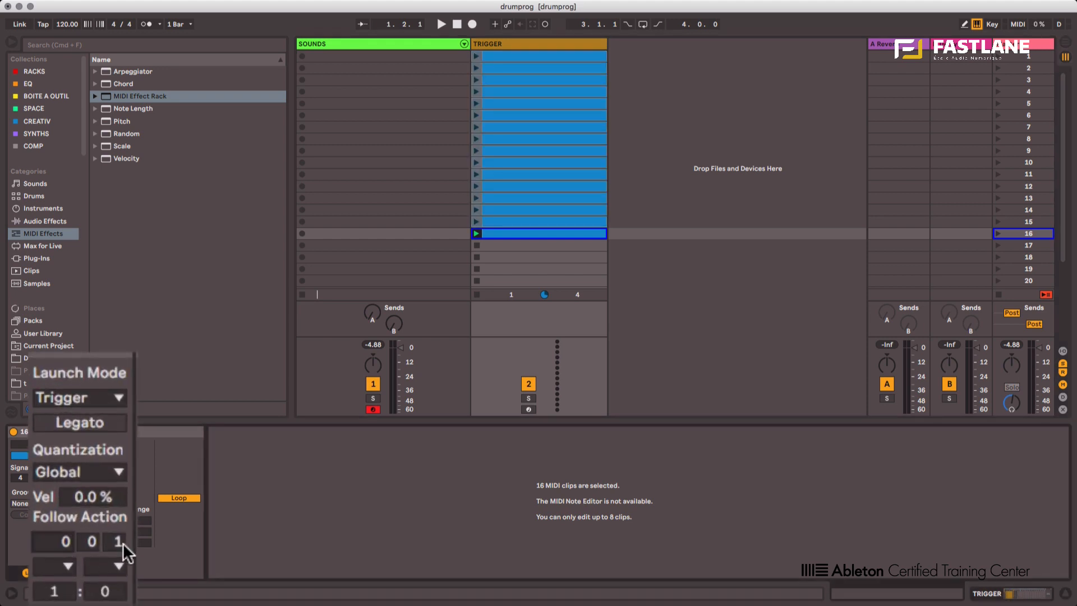
click(62, 565)
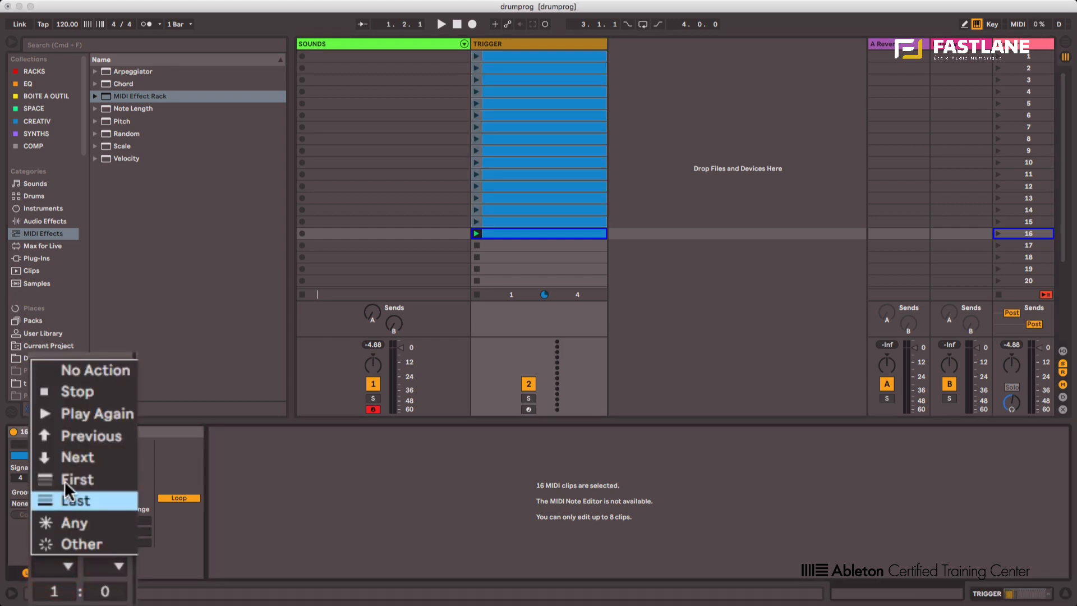
click(69, 458)
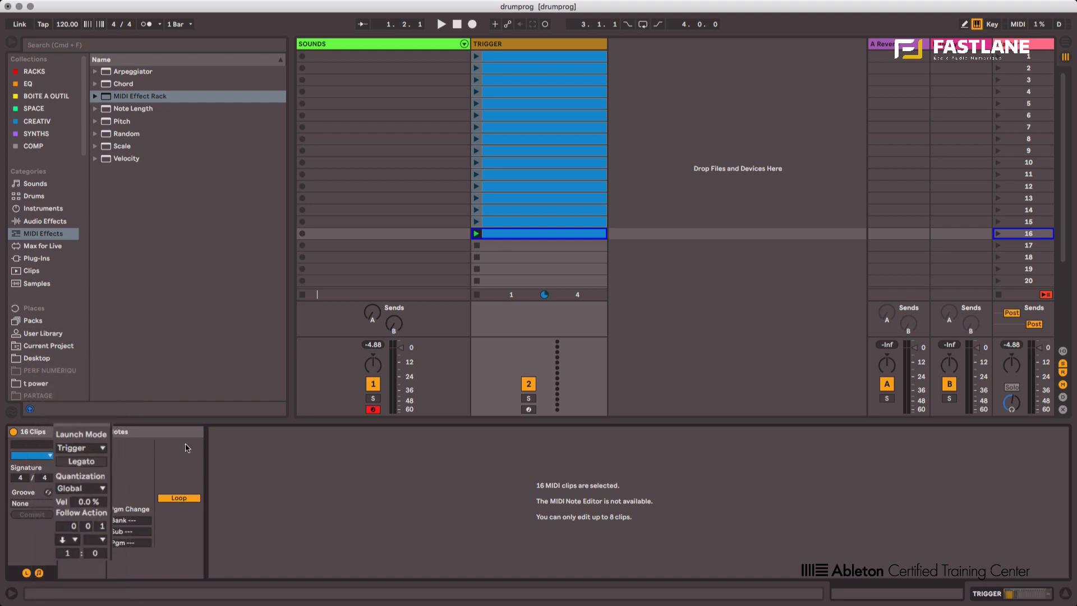
click(476, 57)
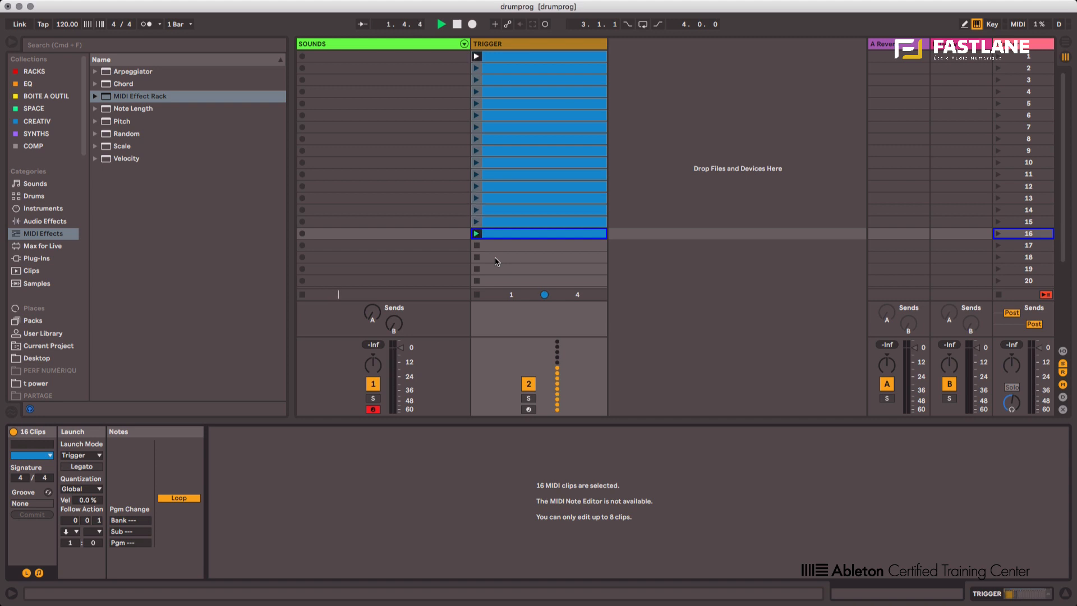
Step: Show the TRIGGER track's MIDI Effect Rack to watch its Chain Selector during playback, and stop the transport
click(499, 44)
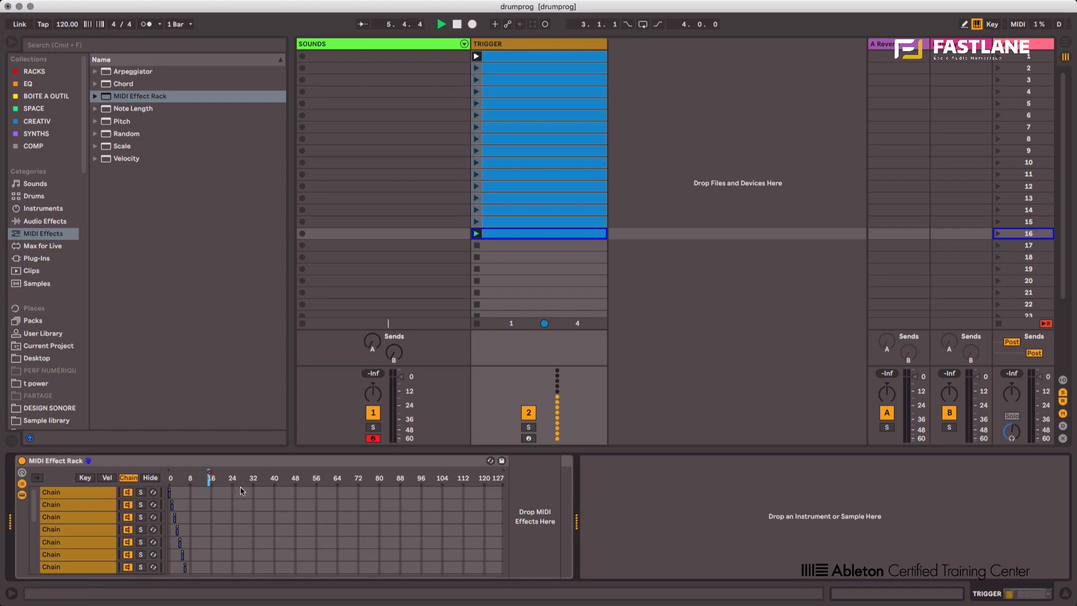
key(space)
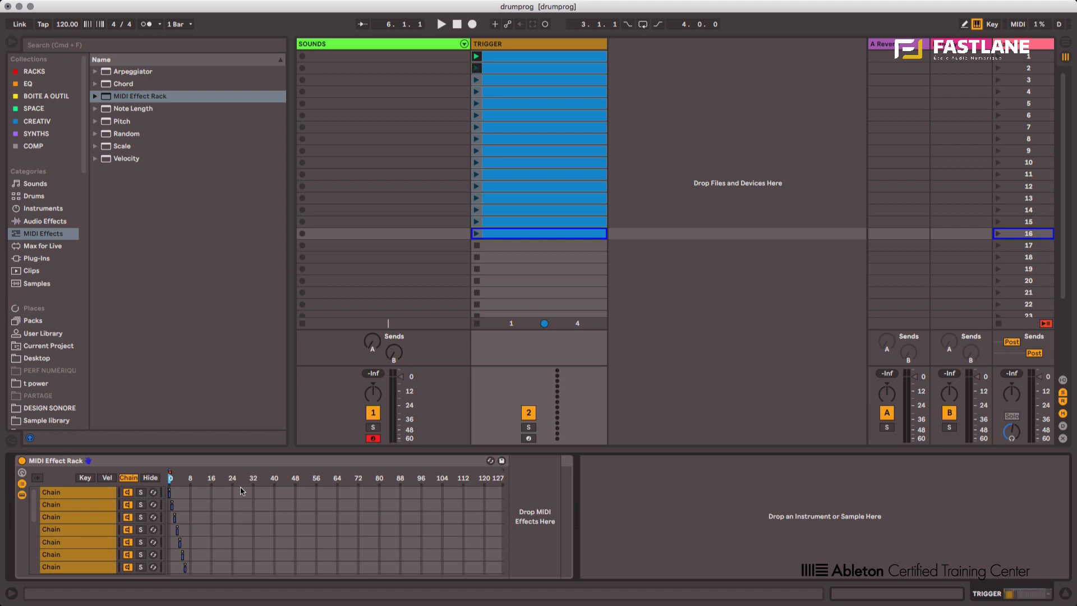
Step: Check the Track and Remote settings of the Launch Control XL ports in the MIDI preferences
key(super+comma)
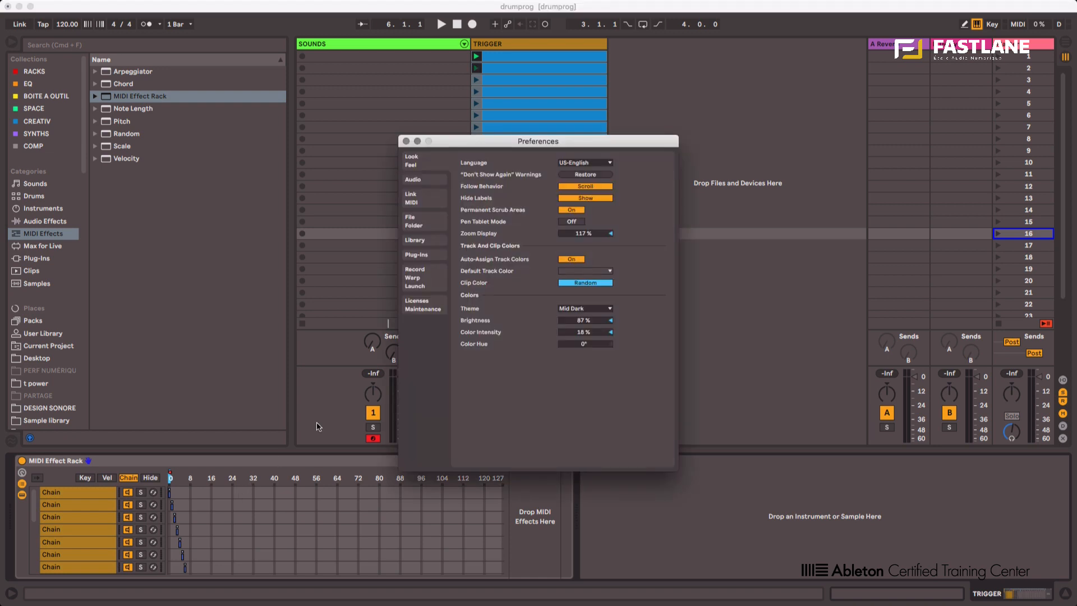
click(425, 202)
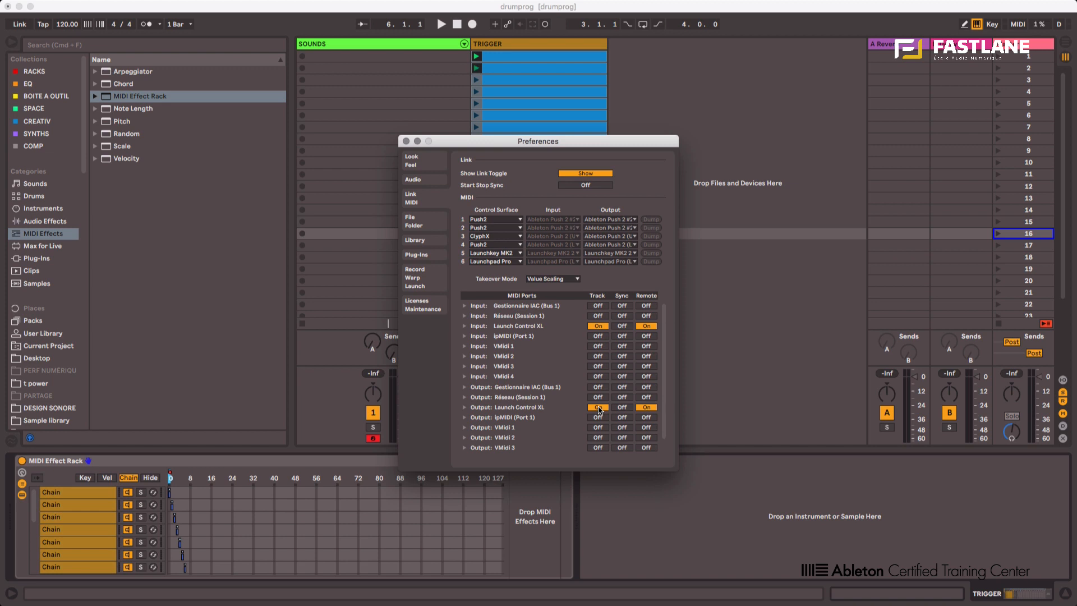
key(Escape)
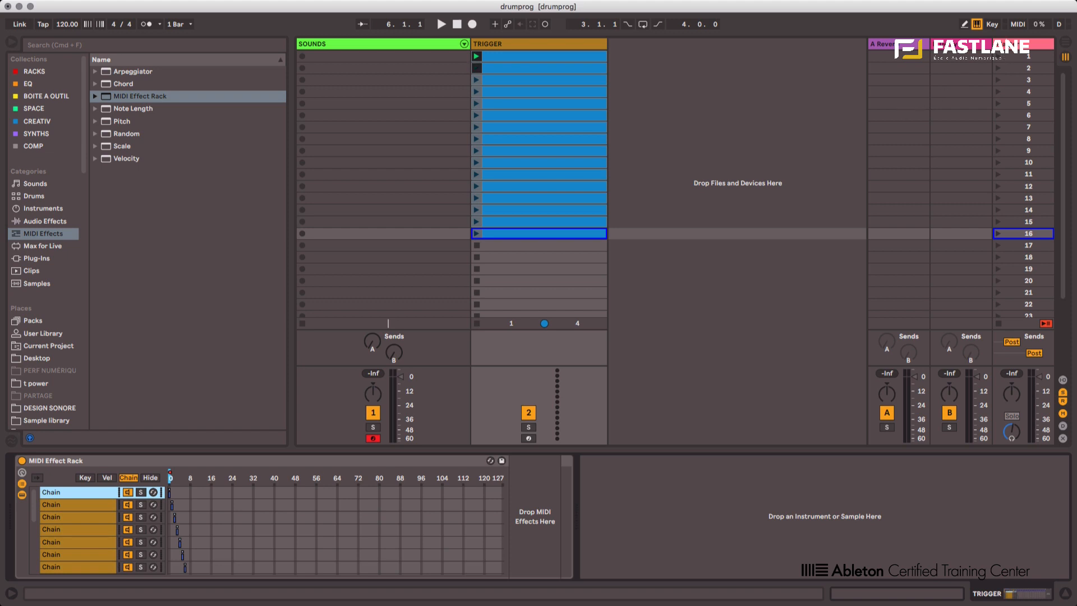
Step: MIDI-map the activators of the rack's first eight chains to notes F1, F#1, G1, G#1, A2, A#2, B2 and C3 on the controller
click(1017, 24)
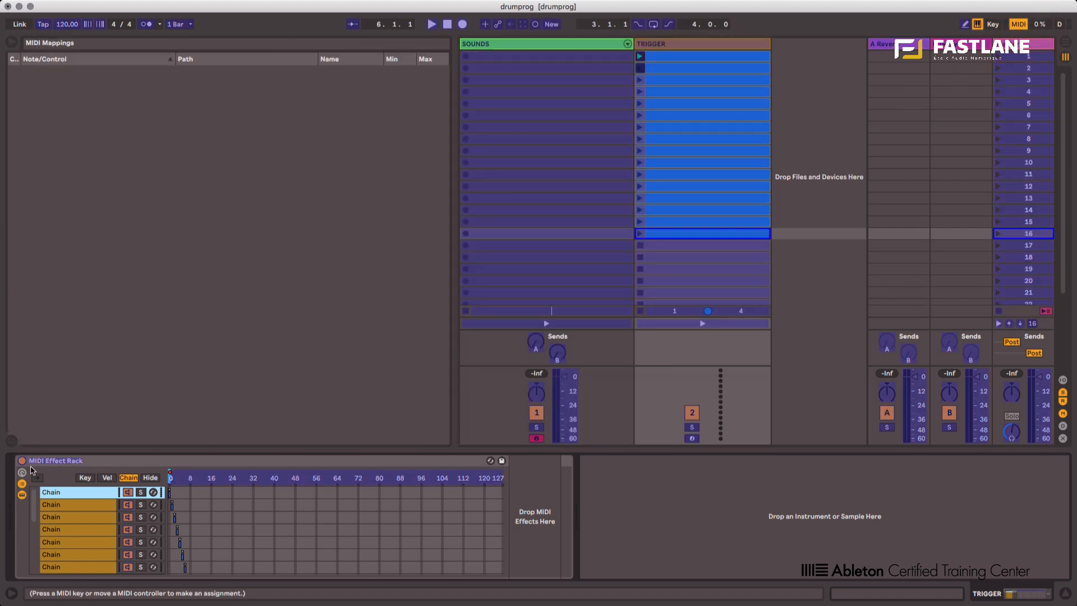
click(128, 493)
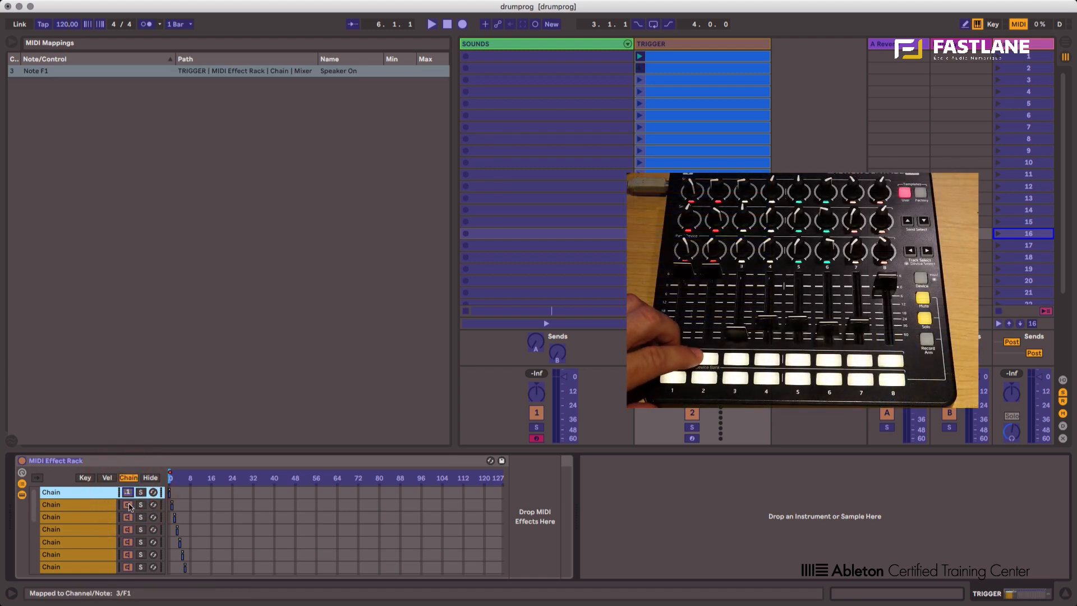
click(128, 504)
click(128, 517)
click(128, 529)
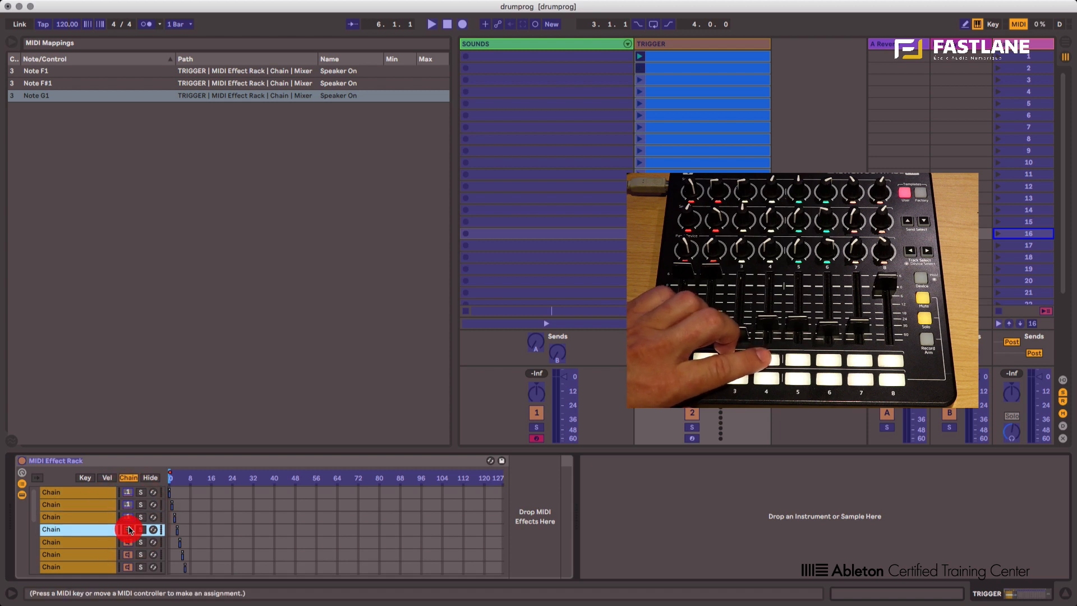
click(127, 542)
click(128, 554)
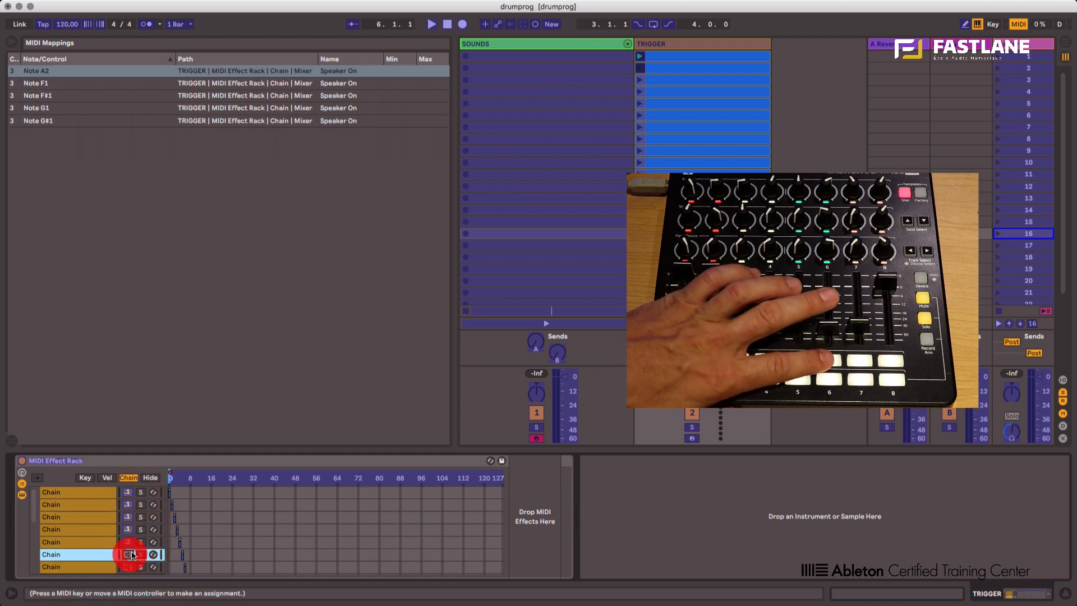
click(128, 567)
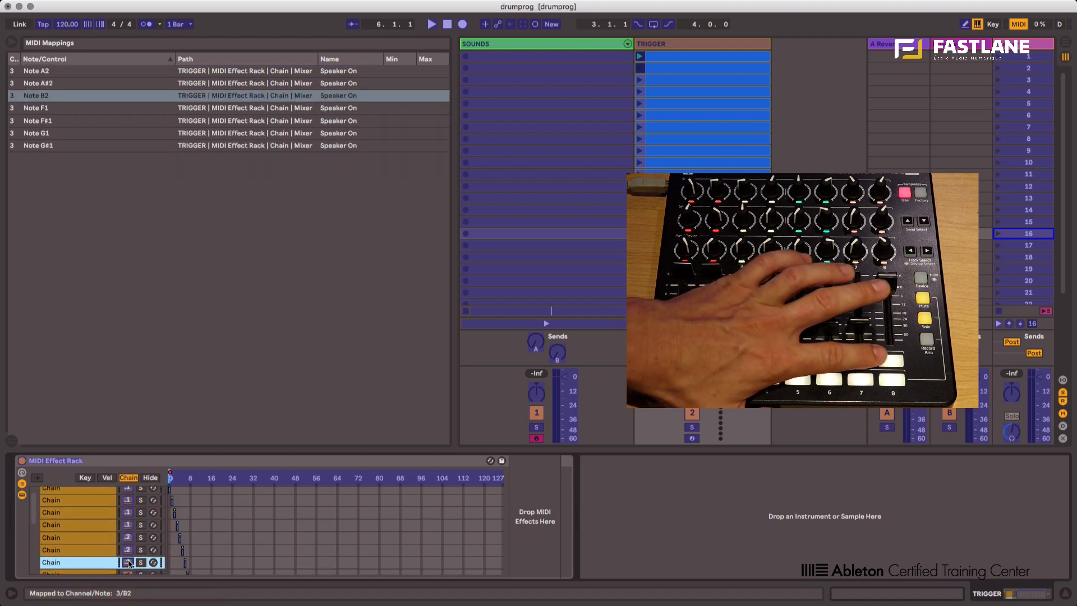
scroll(128, 568, down, 1)
click(127, 570)
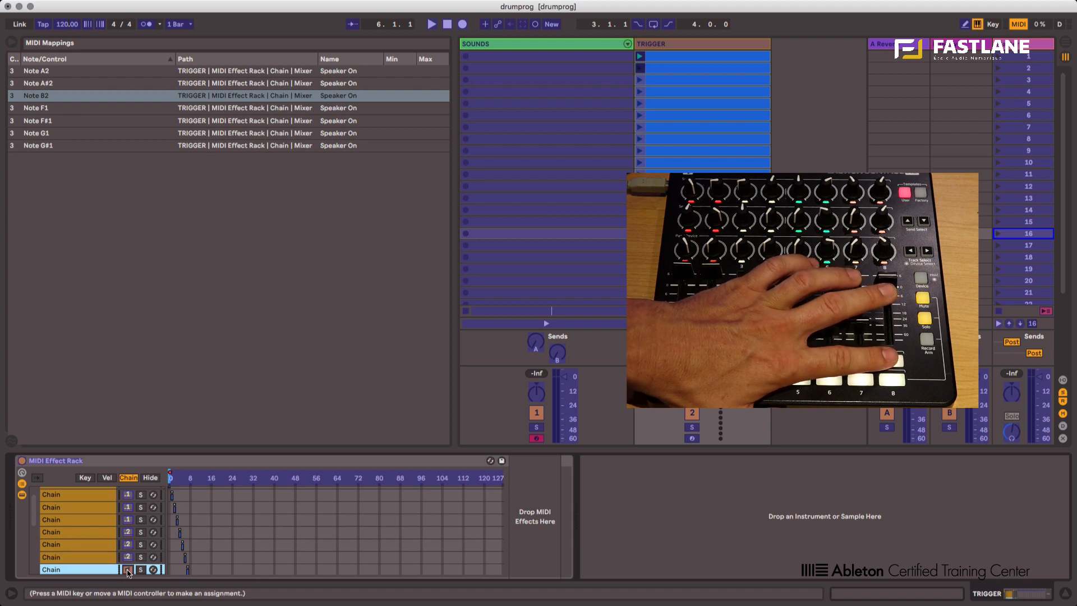
Step: MIDI-map the remaining eight chain activators to C#4, D4, D#4, E4, F5, F#5, G5 and G#4, and leave MIDI mapping mode
scroll(131, 547, down, 5)
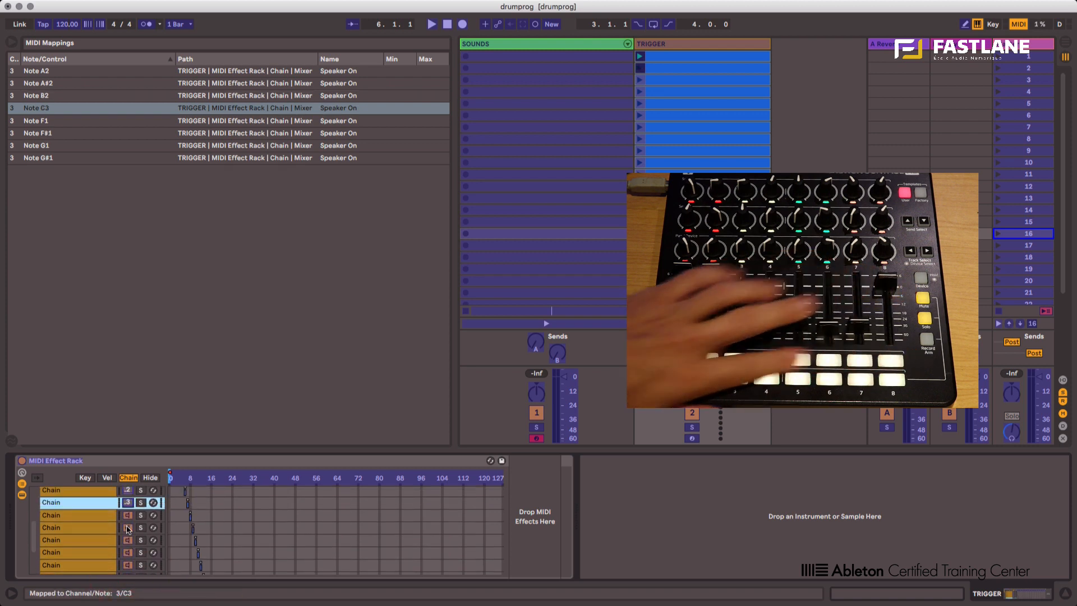
click(128, 516)
click(128, 527)
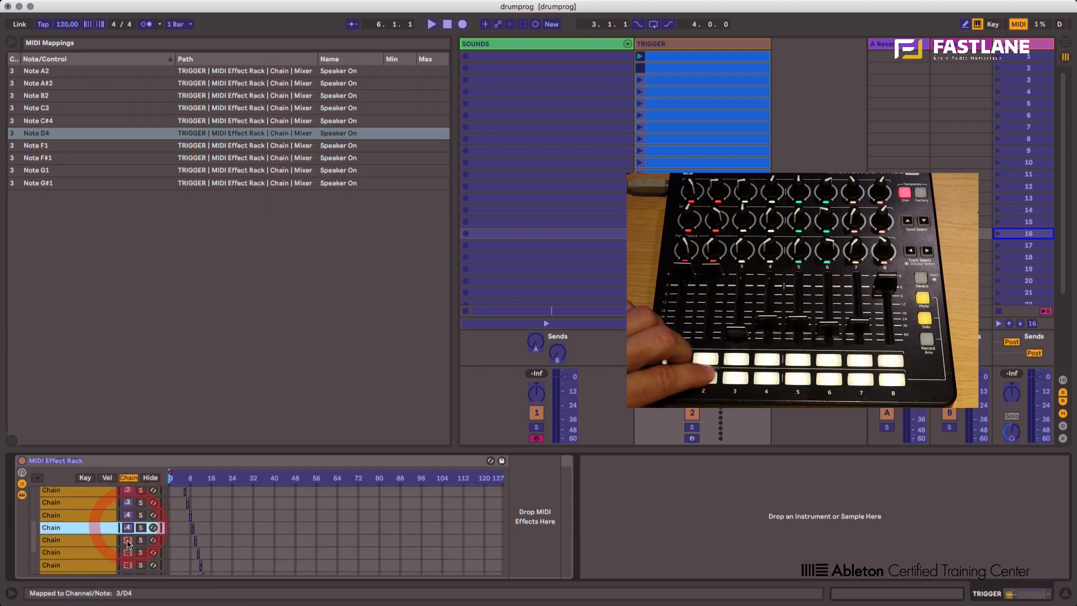
click(128, 539)
click(127, 552)
scroll(127, 540, down, 2)
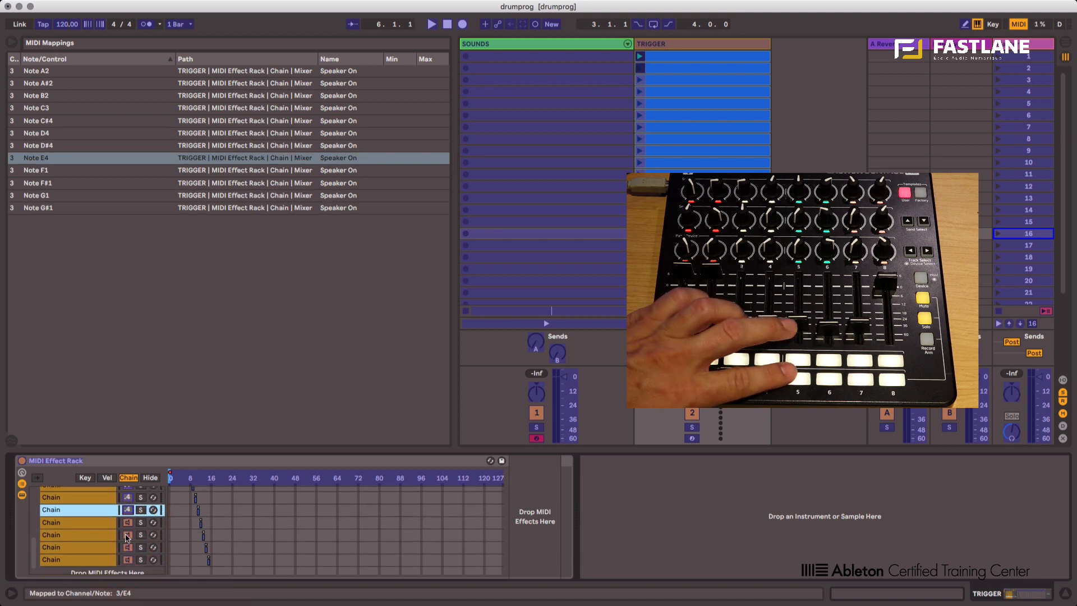
click(126, 535)
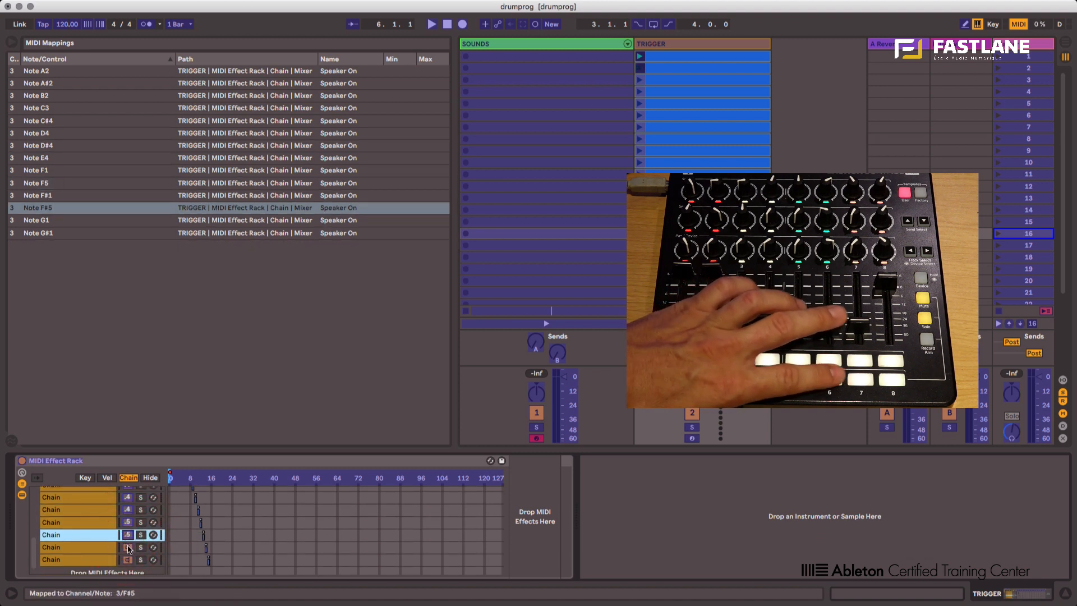
click(128, 547)
scroll(128, 547, down, 1)
click(129, 554)
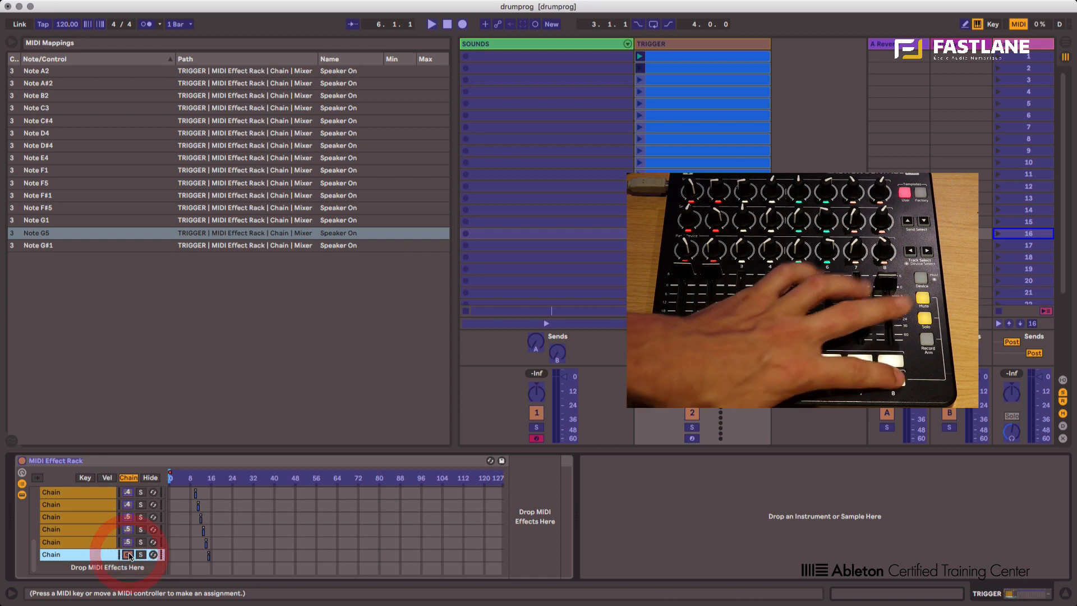
key(super+m)
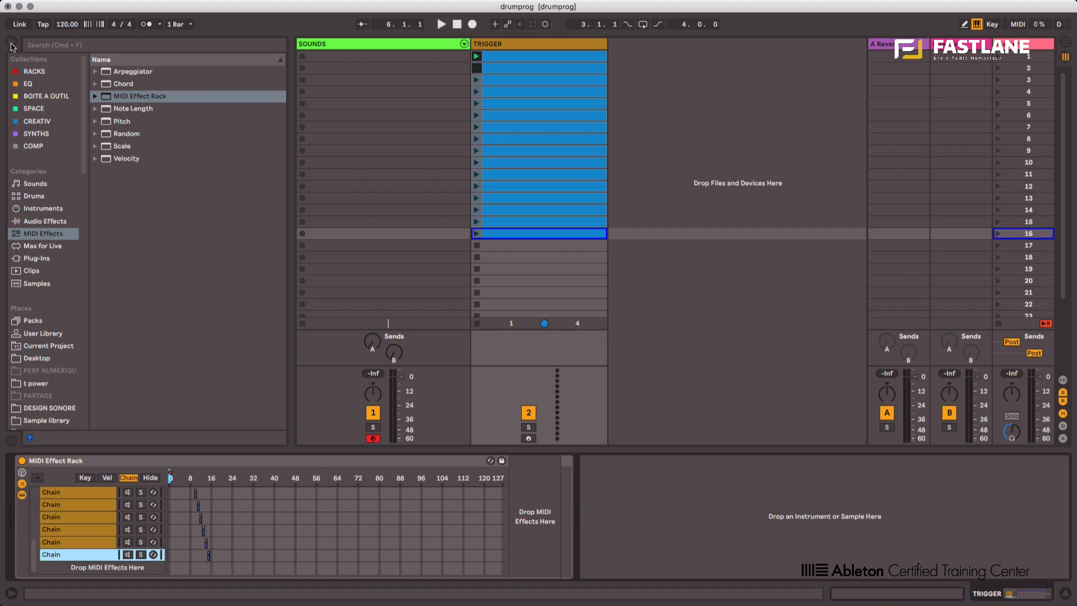
Step: Hide the browser, show the tracks' input and output routing, and route the TRIGGER track's MIDI To to SOUNDS
click(11, 43)
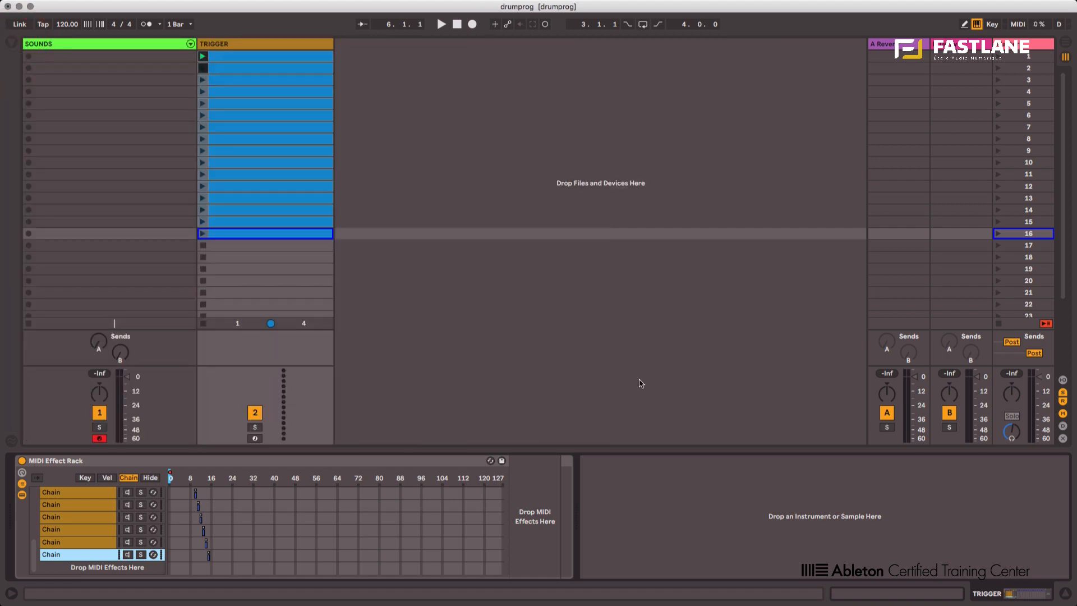
click(1061, 380)
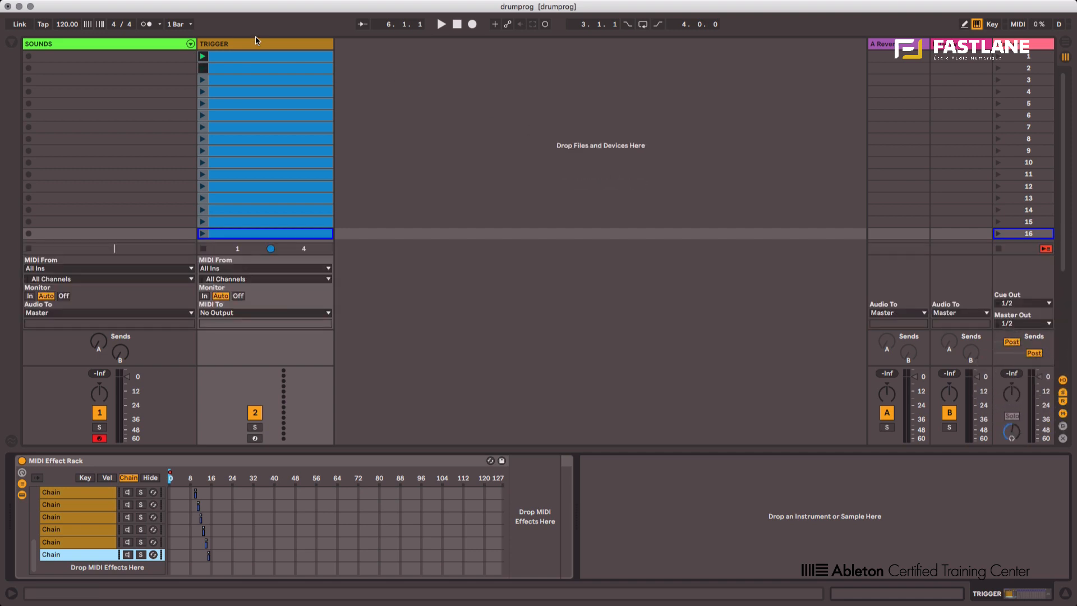
click(249, 313)
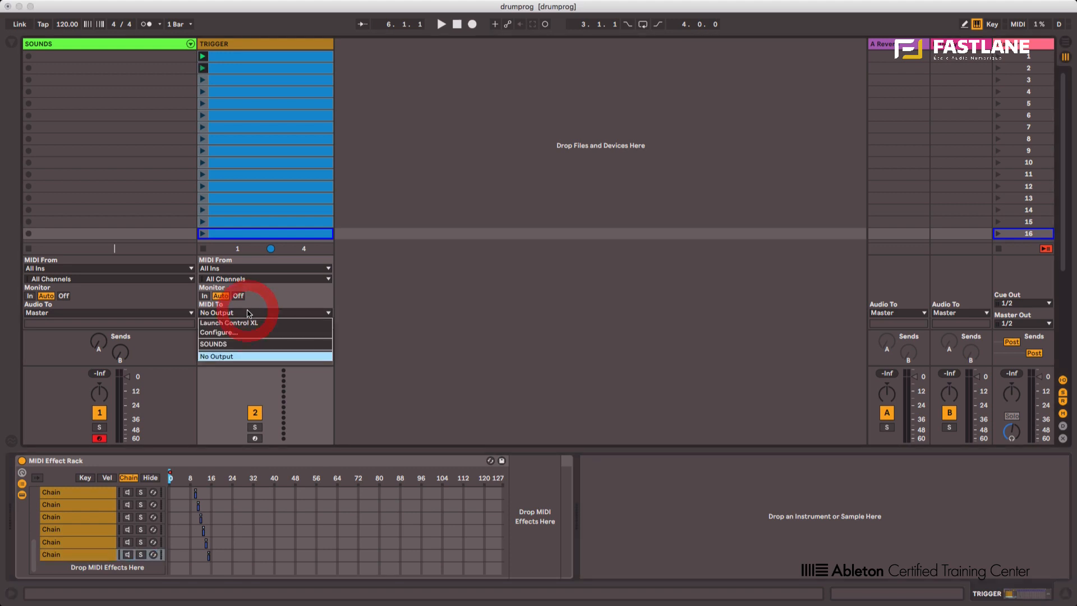
click(242, 344)
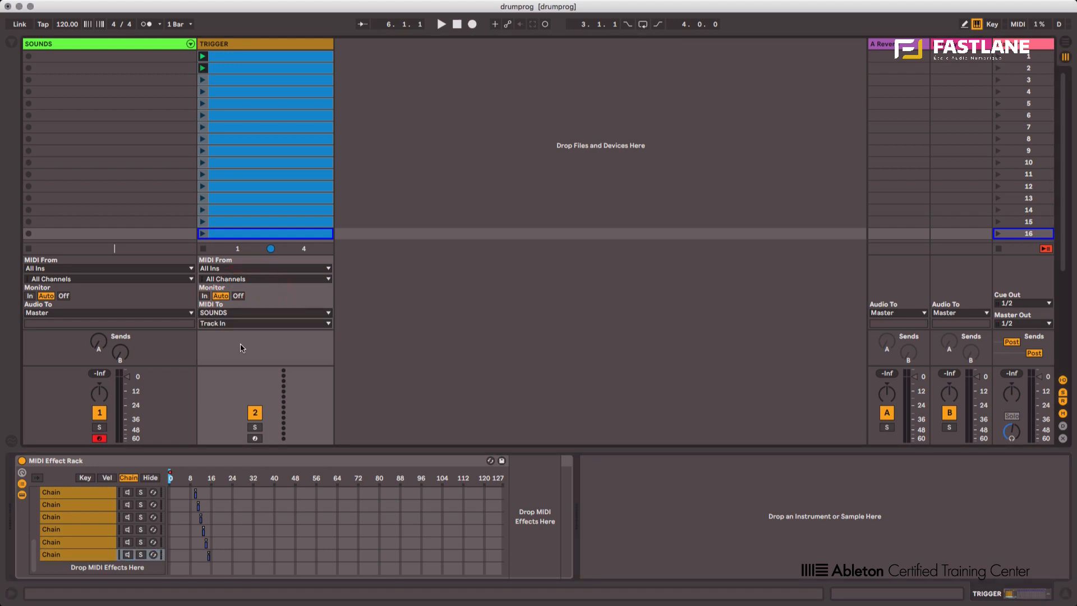
Step: Set the SOUNDS track's monitoring to In, disarm the track, and launch the first TRIGGER clip
click(31, 295)
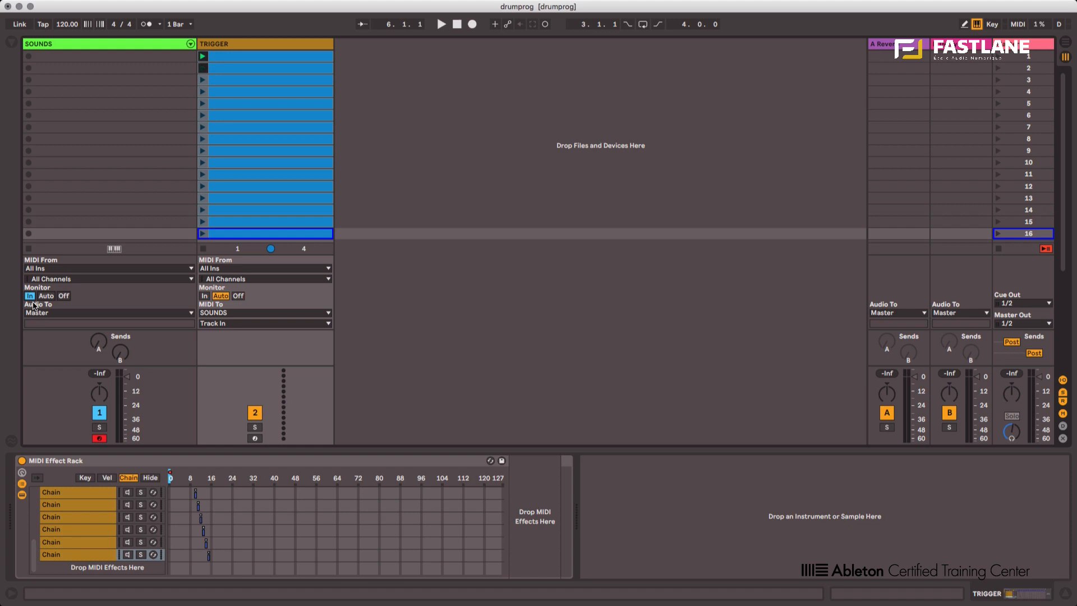
click(99, 439)
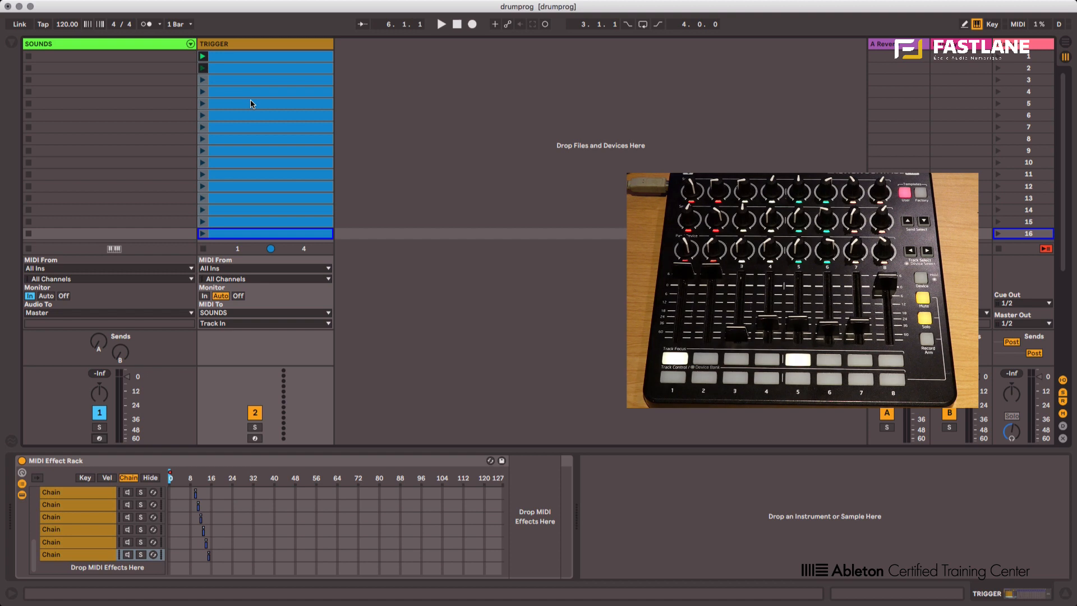
click(202, 56)
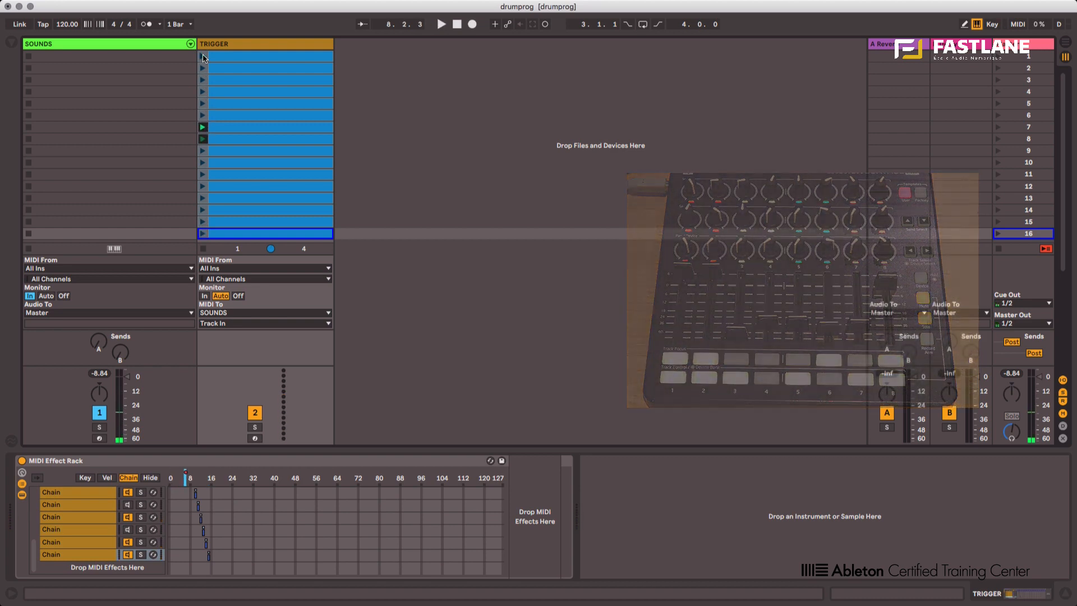
Step: Check the Drum Rack on SOUNDS and add a Pitch MIDI effect after the MIDI Effect Rack on the TRIGGER track
click(113, 46)
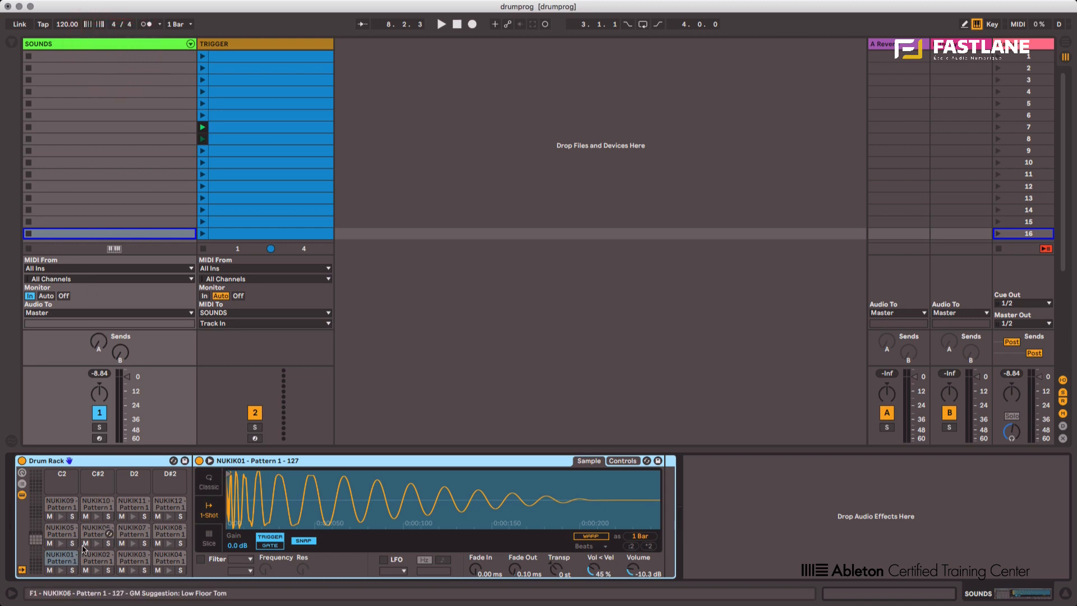
click(12, 44)
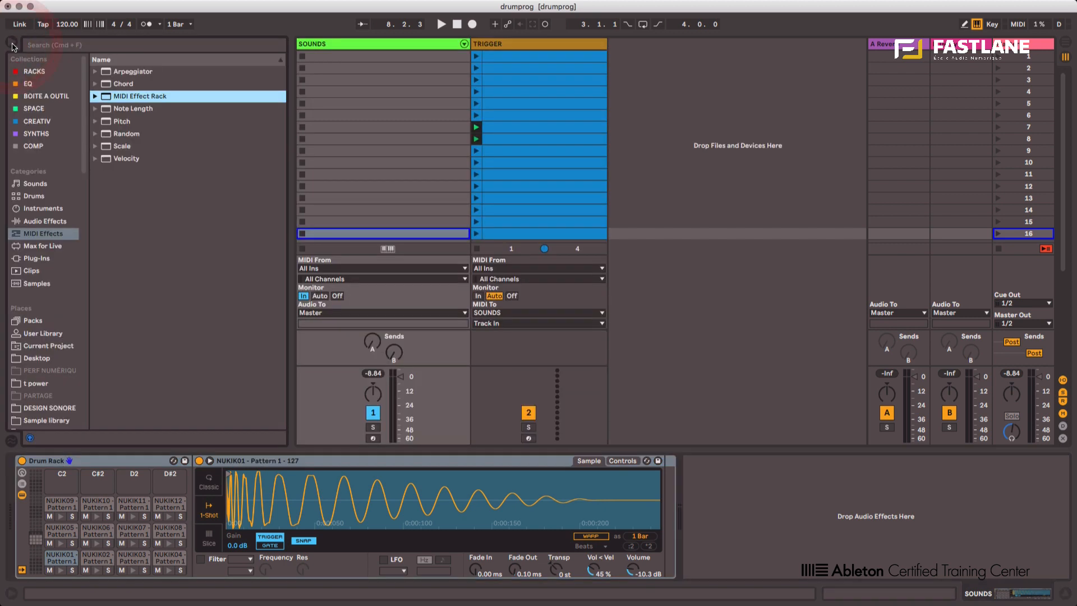
click(31, 233)
click(119, 122)
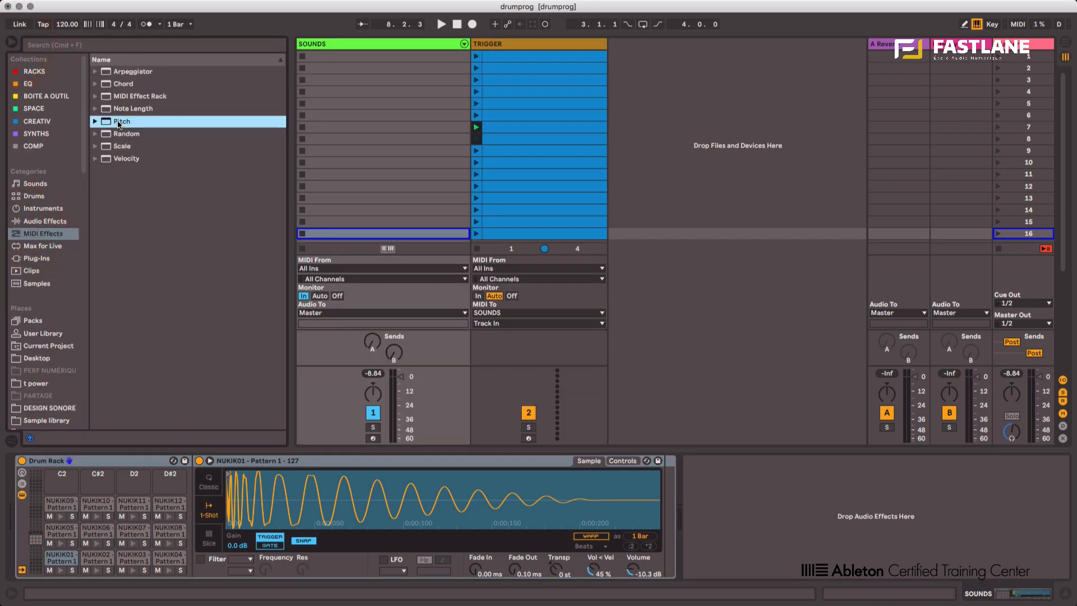
drag(567, 194, 564, 193)
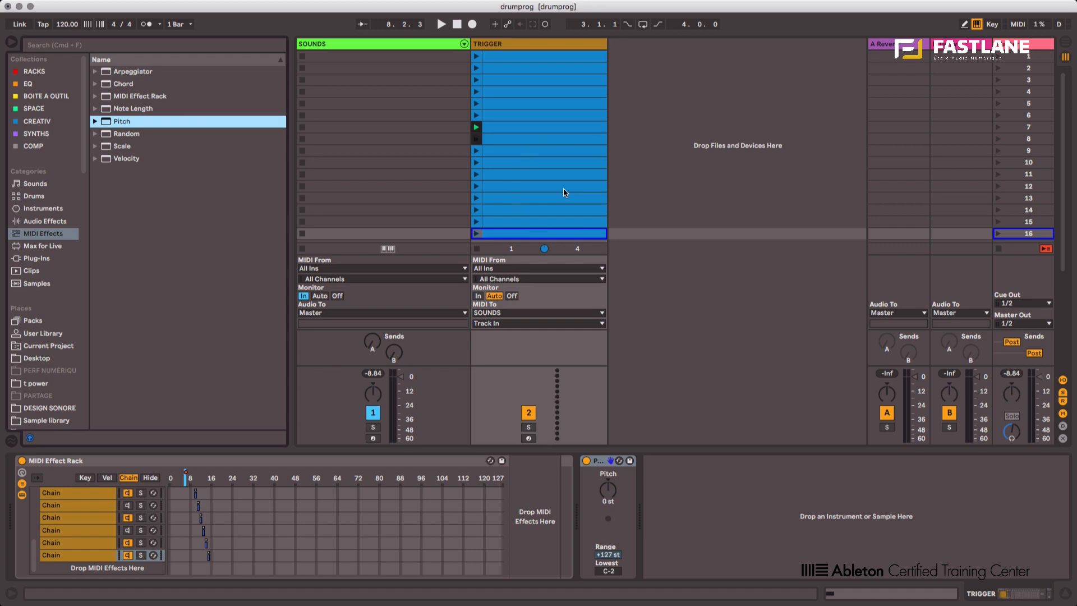
Step: Play the sequence while raising the Pitch effect step by step, set it to +5 st, and stop playback
click(610, 488)
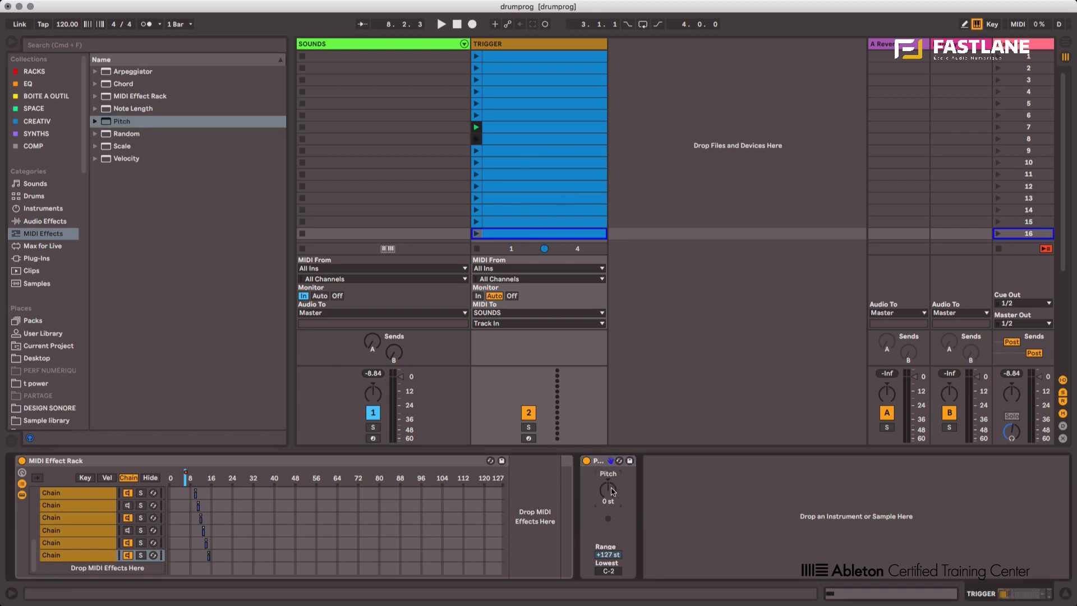
key(space)
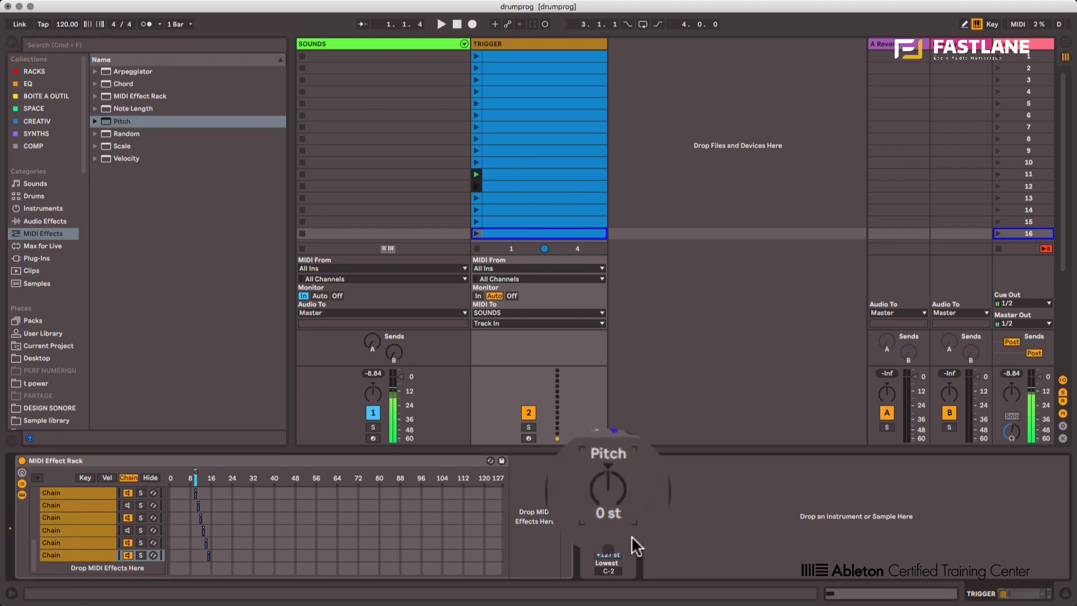
key(Up)
key(Up)
key(Up)
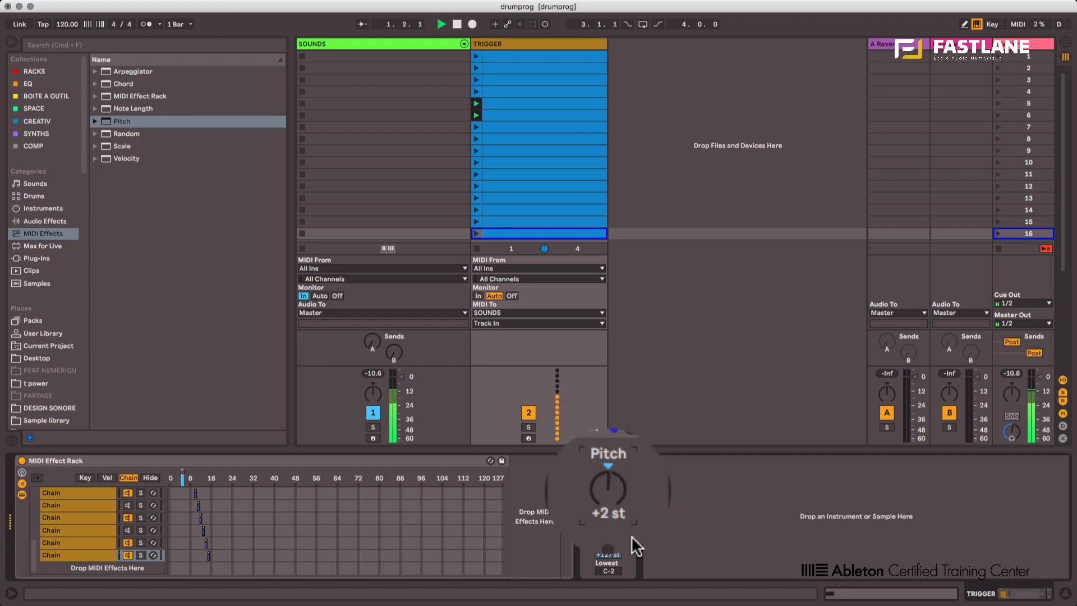
key(Up)
key(Up)
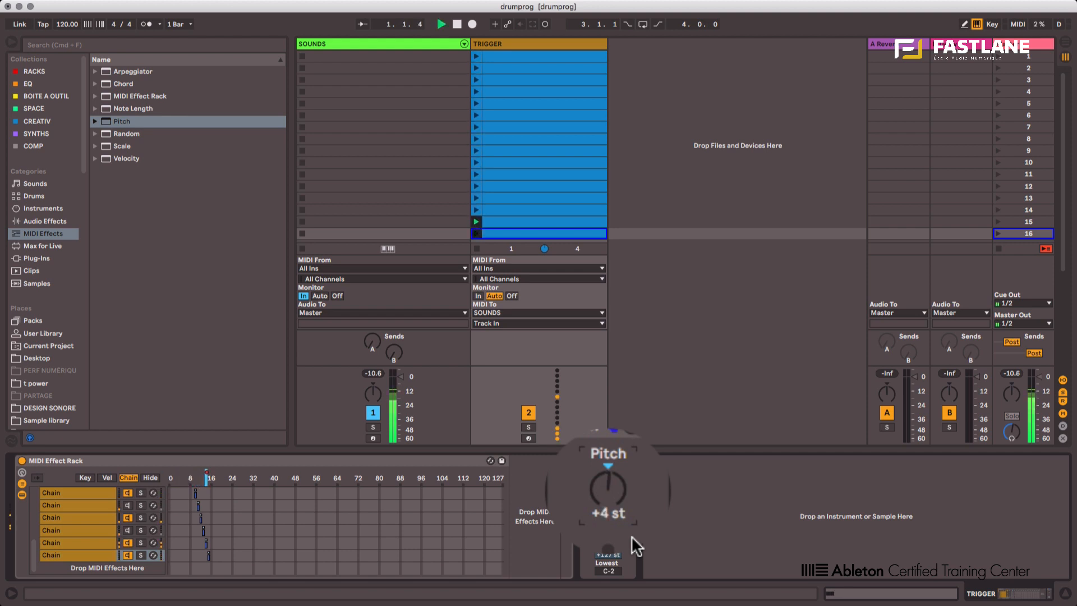
key(Up)
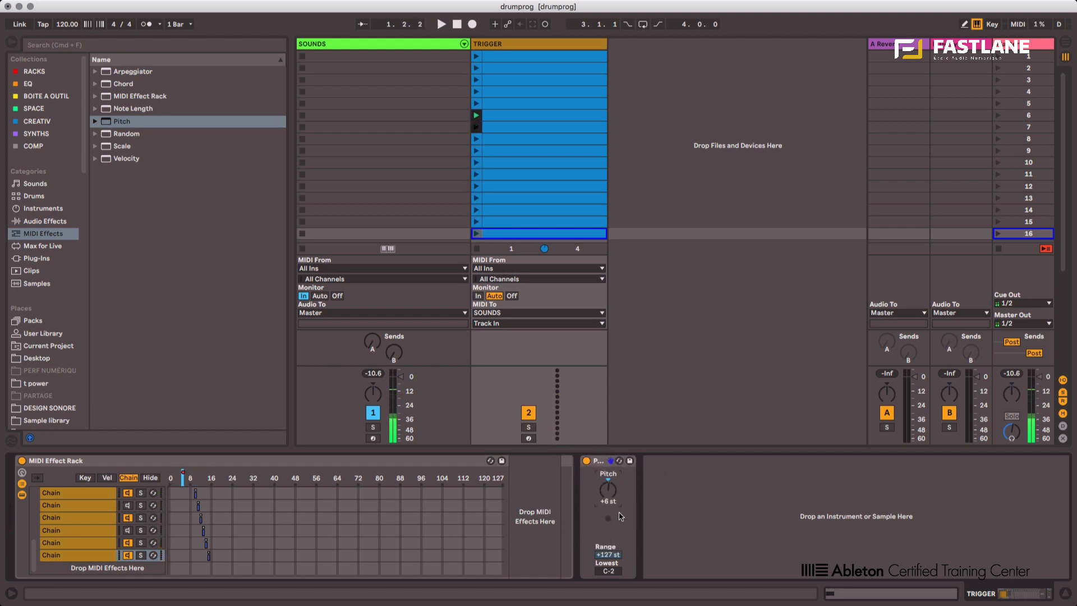
key(Down)
key(space)
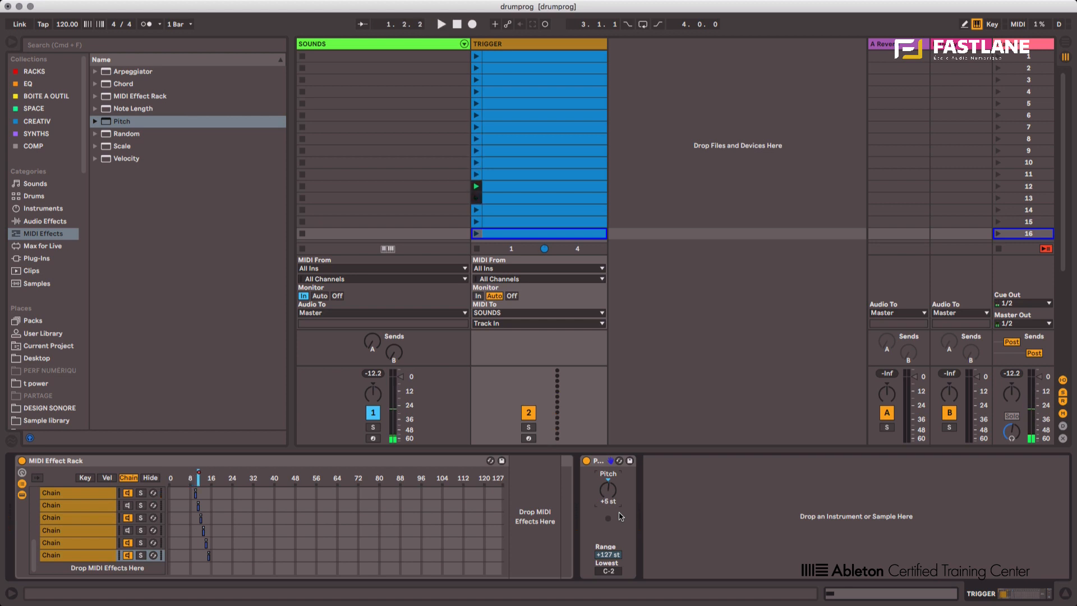
Step: Open the MIDI mapping view with the Pitch effect's knob available for assignment, and leave mapping mode
key(super+m)
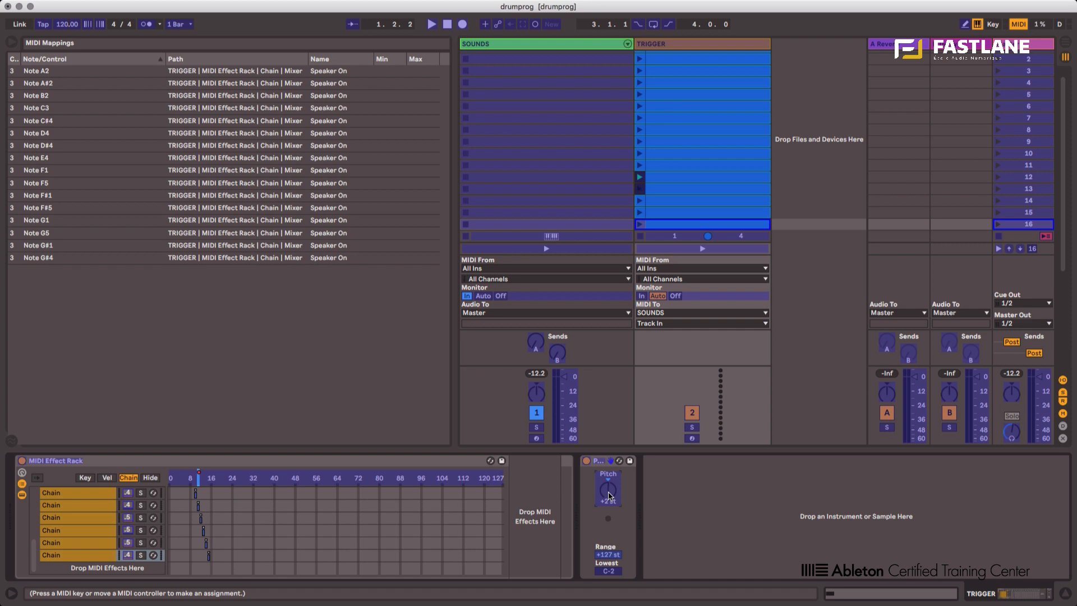
key(super+m)
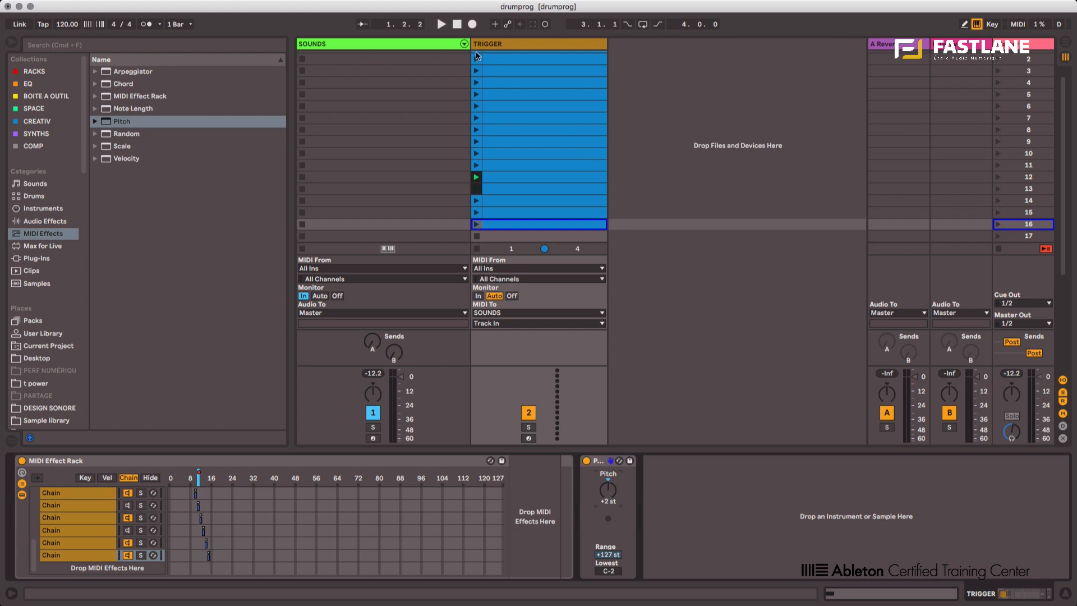
Step: Duplicate the TRIGGER track with its clips and devices and rename the copy TRIGGERsnare
click(487, 44)
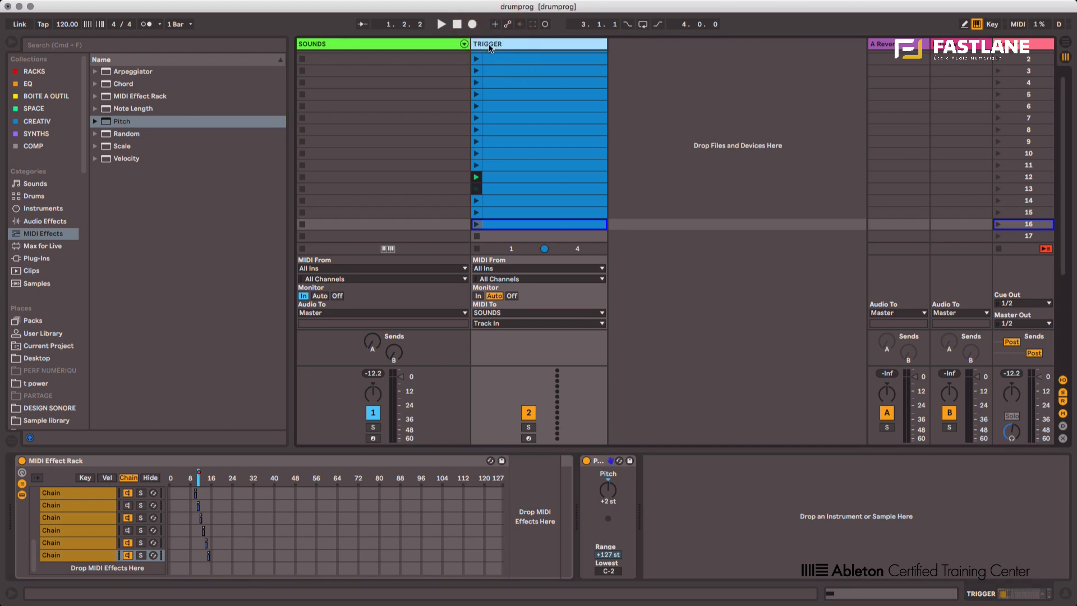
key(super+d)
key(super+r)
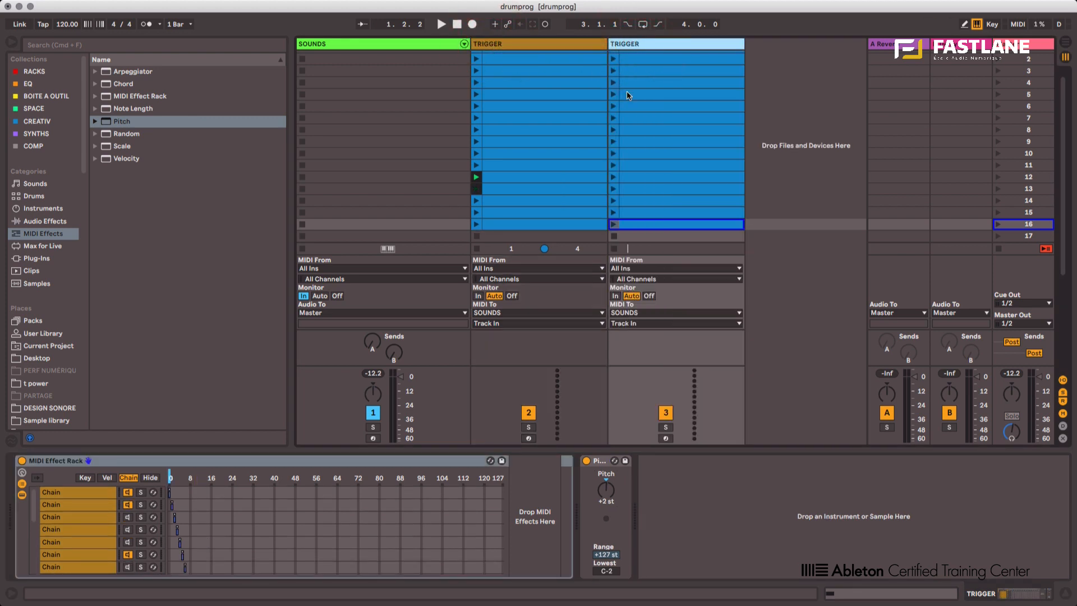
text(snare)
click(638, 44)
click(682, 66)
Step: Group the SOUNDS track's Drum Rack into an Instrument Rack and show the rack's chain list
click(328, 45)
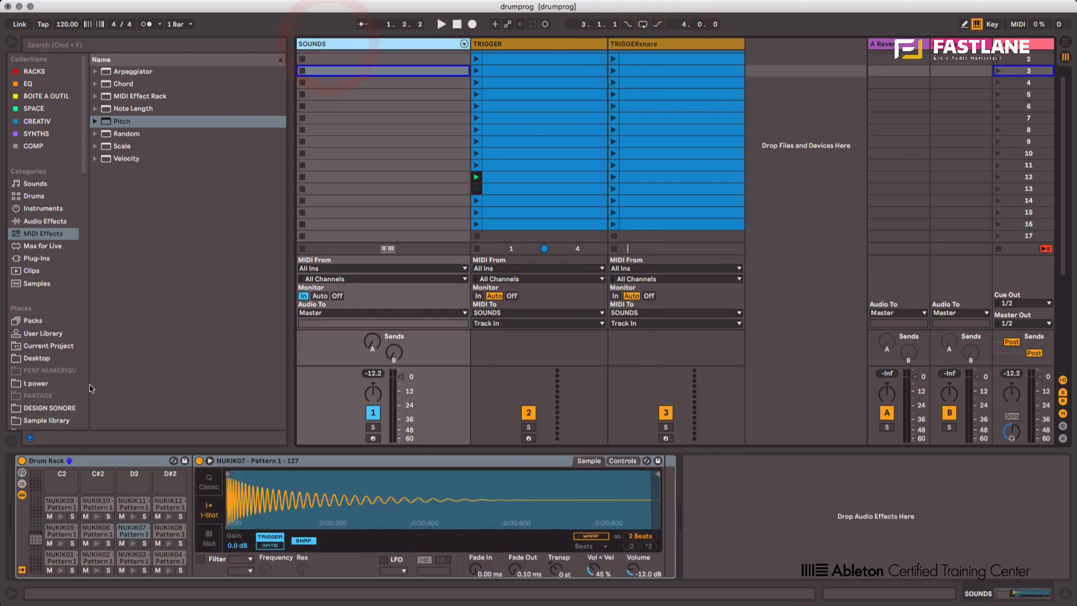
click(93, 461)
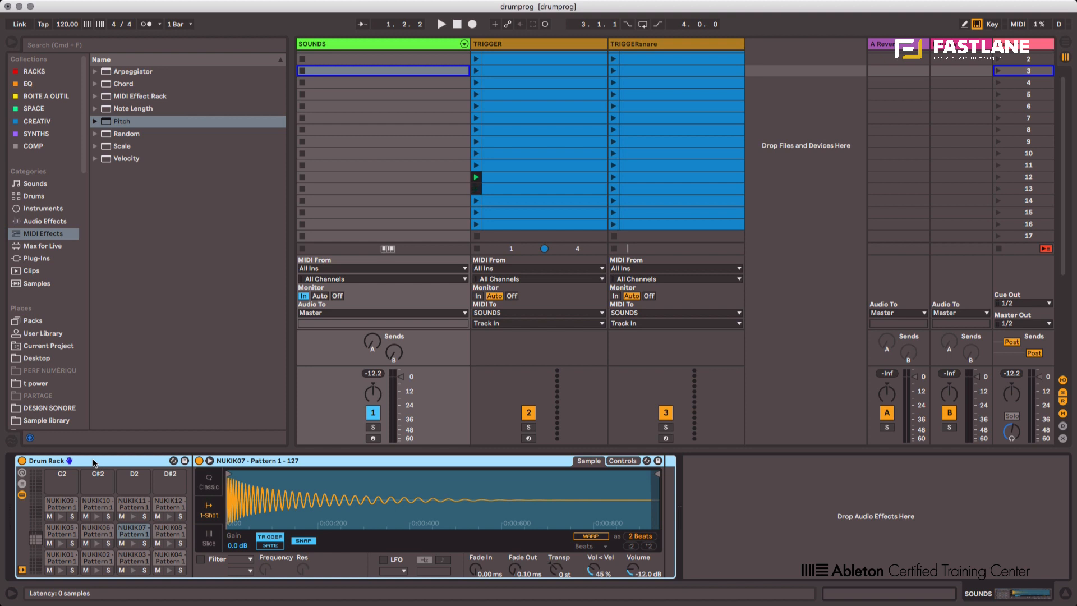
key(super+g)
click(19, 487)
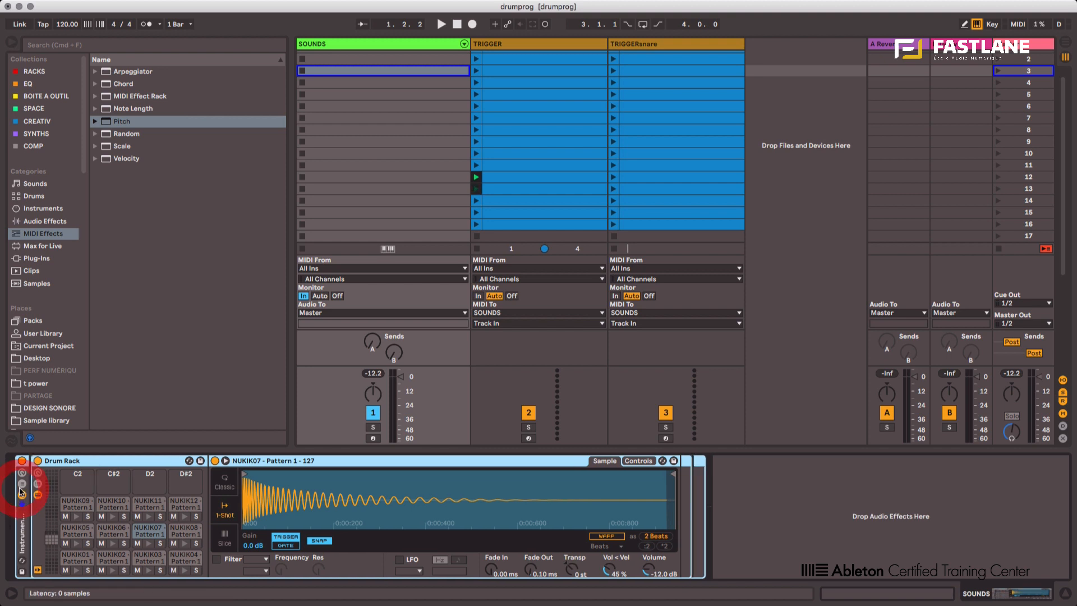
click(23, 488)
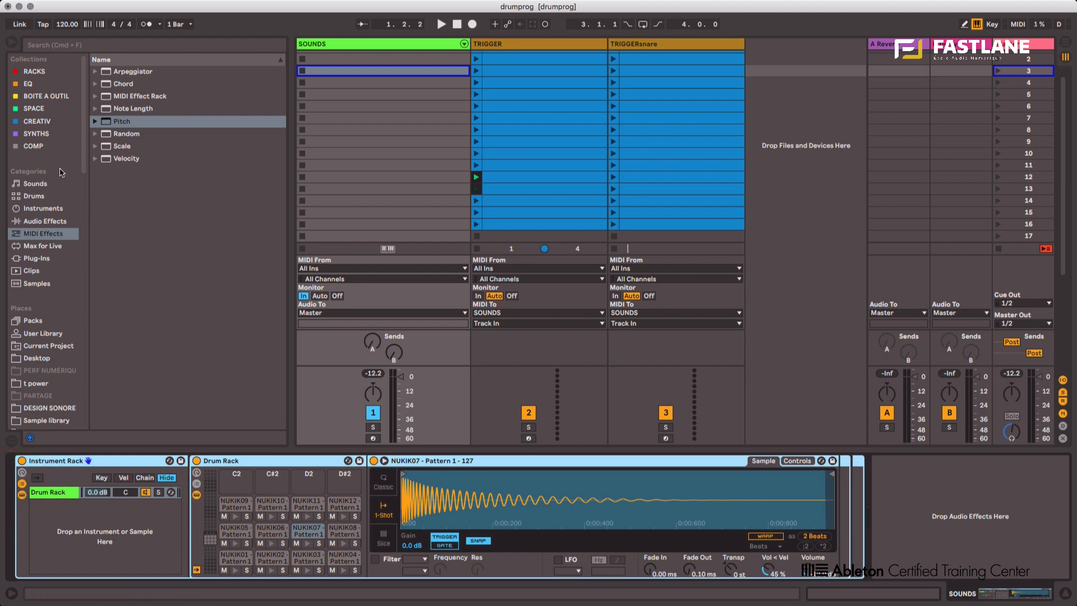
Step: Add an empty Drum Rack as the Instrument Rack's second chain and load the snares samples Slice 10-4 to Slice 17-4 onto its pads from C1
click(34, 196)
drag(131, 83, 53, 544)
scroll(40, 351, down, 8)
scroll(40, 353, down, 10)
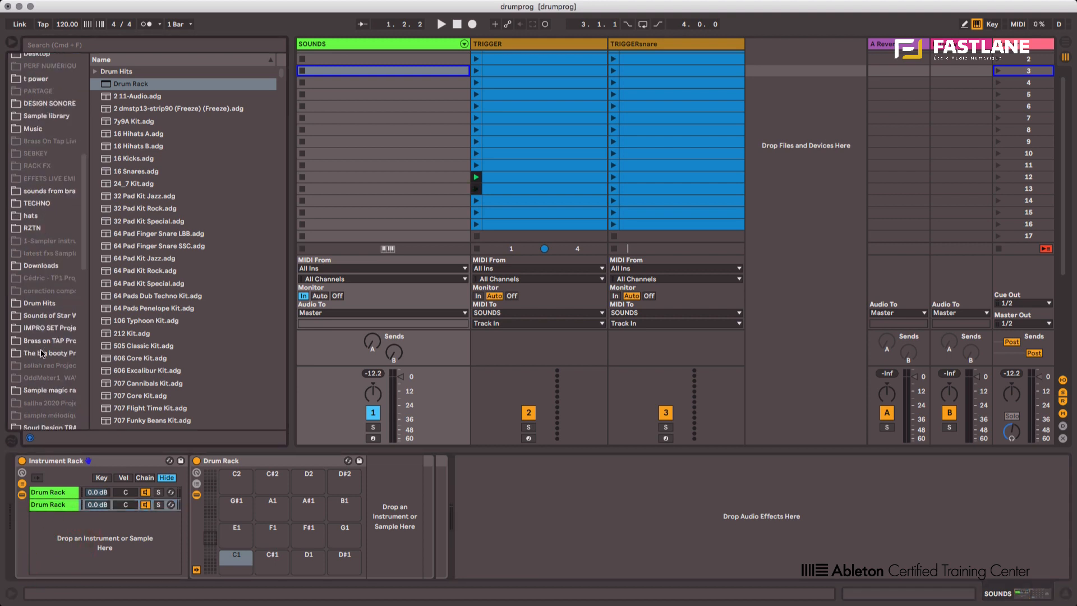
scroll(46, 408, down, 8)
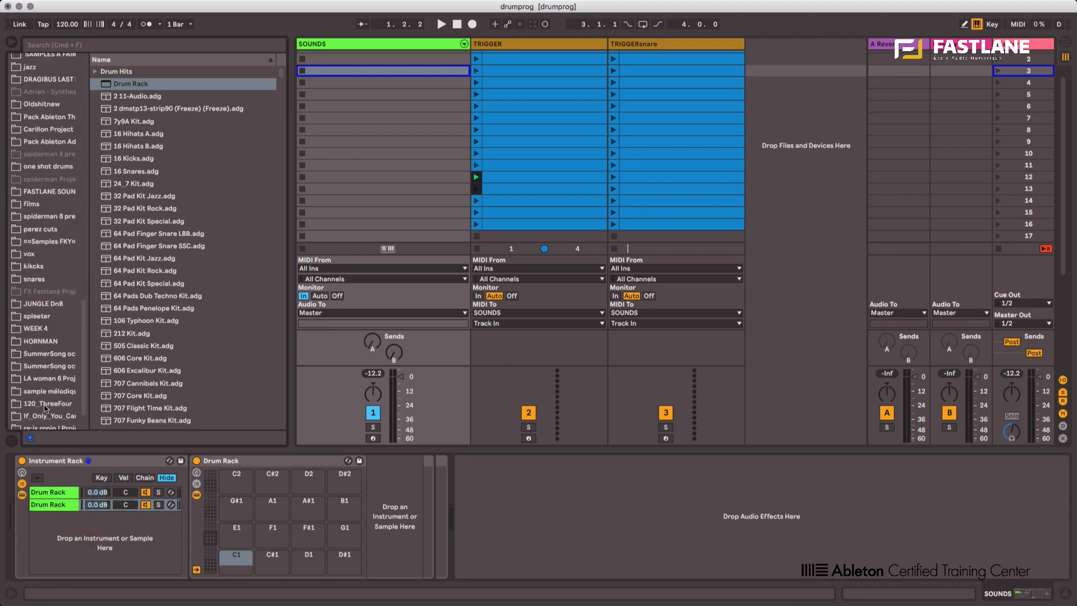
click(35, 279)
drag(123, 264, 225, 551)
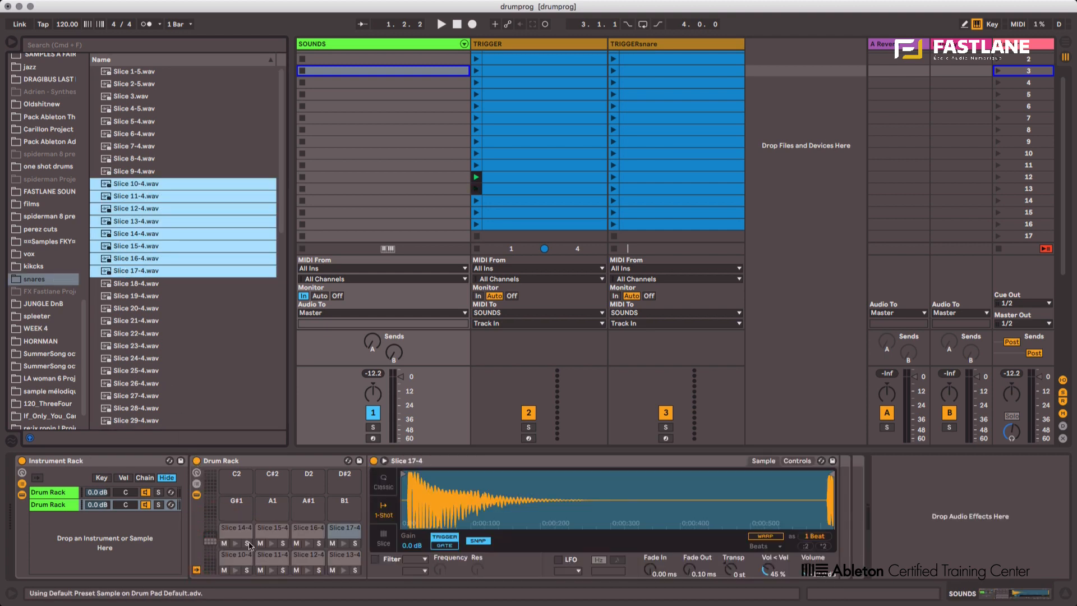
Step: Route the TRIGGERsnare track's MIDI output on SOUNDS to the second Drum Rack, the one holding the snare slices
click(1062, 379)
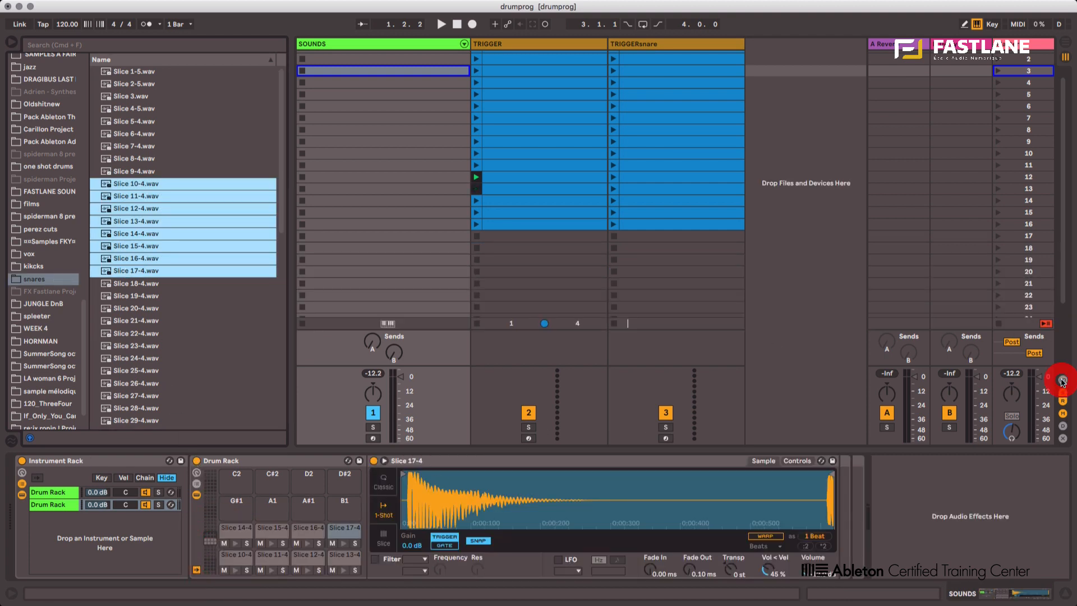
click(1062, 379)
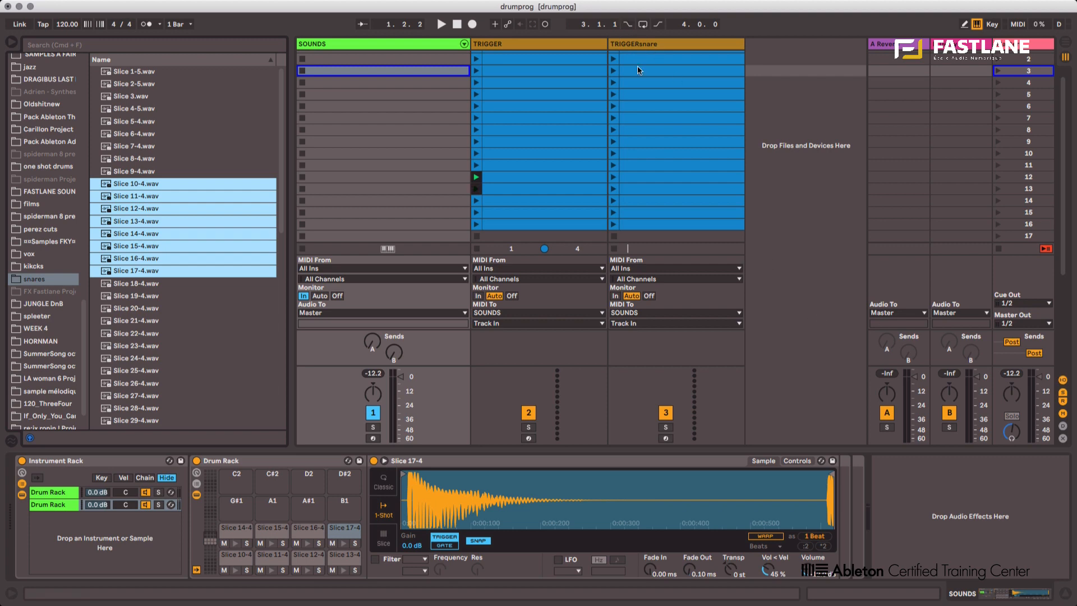
click(639, 326)
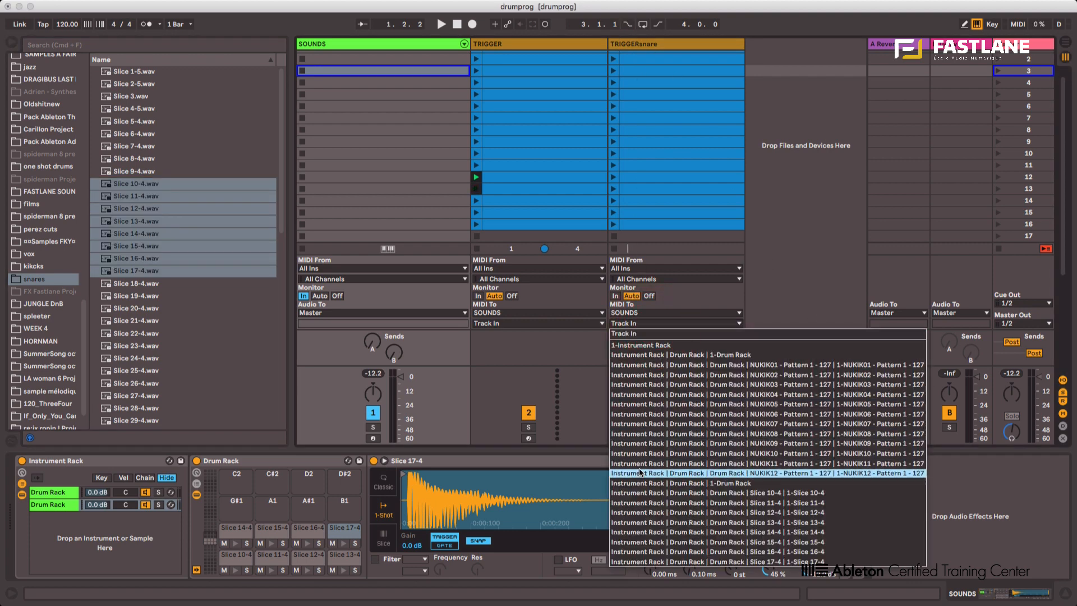
click(642, 483)
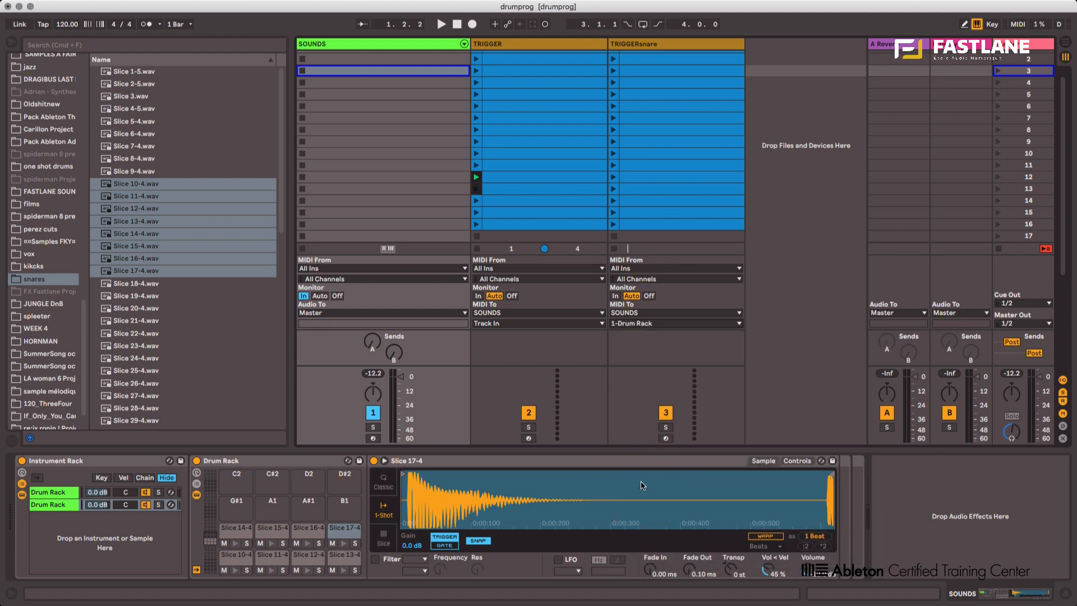
Step: Deactivate the TRIGGER track and launch the first TRIGGERsnare clip
click(528, 414)
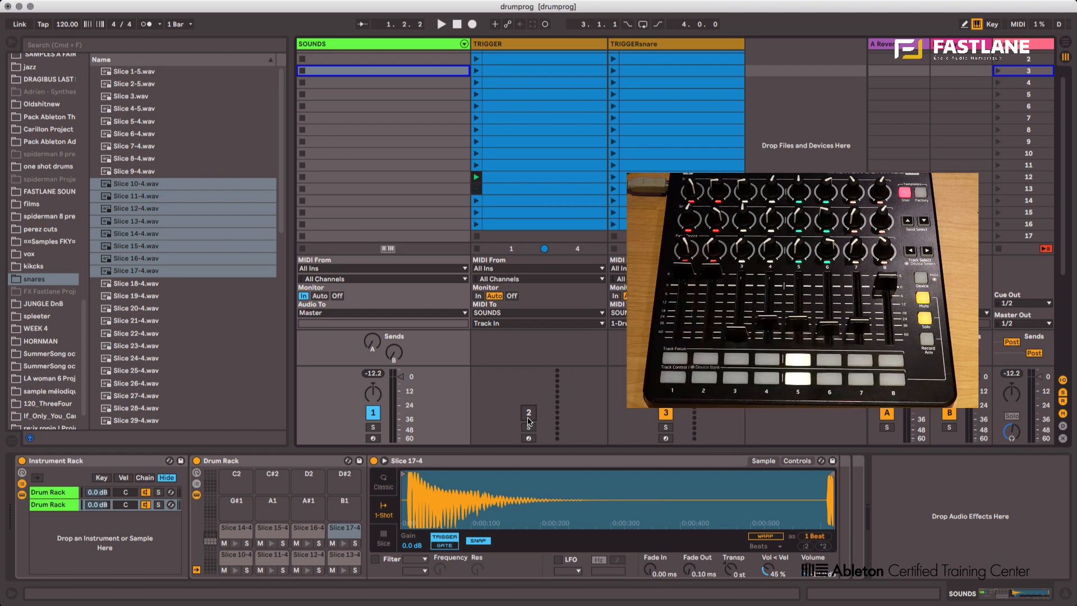
scroll(690, 69, up, 1)
click(614, 56)
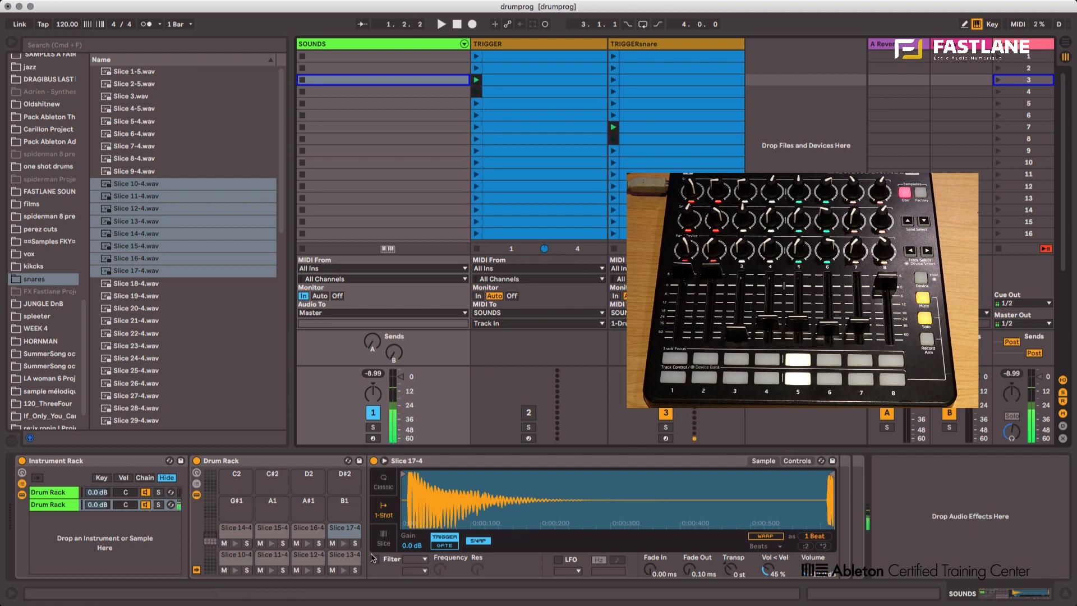
Step: Trim the end of the Slice 12-4 snare sample to cut off the sound at its tail
drag(832, 477, 787, 474)
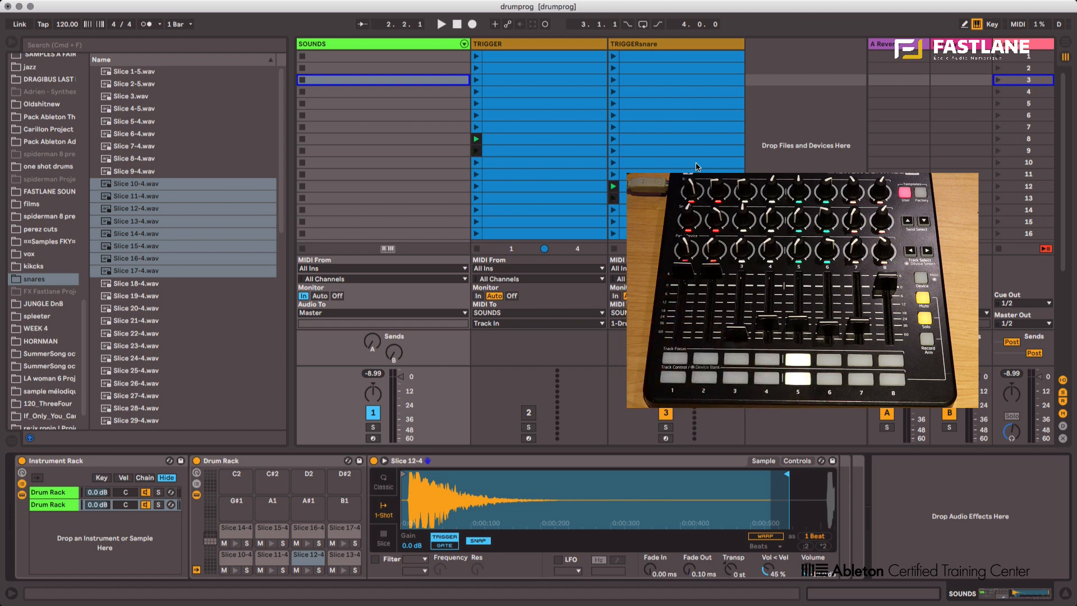
Step: In MIDI mapping mode, delete the activator mappings of the first seven chains in the TRIGGERsnare track's MIDI Effect Rack
click(651, 38)
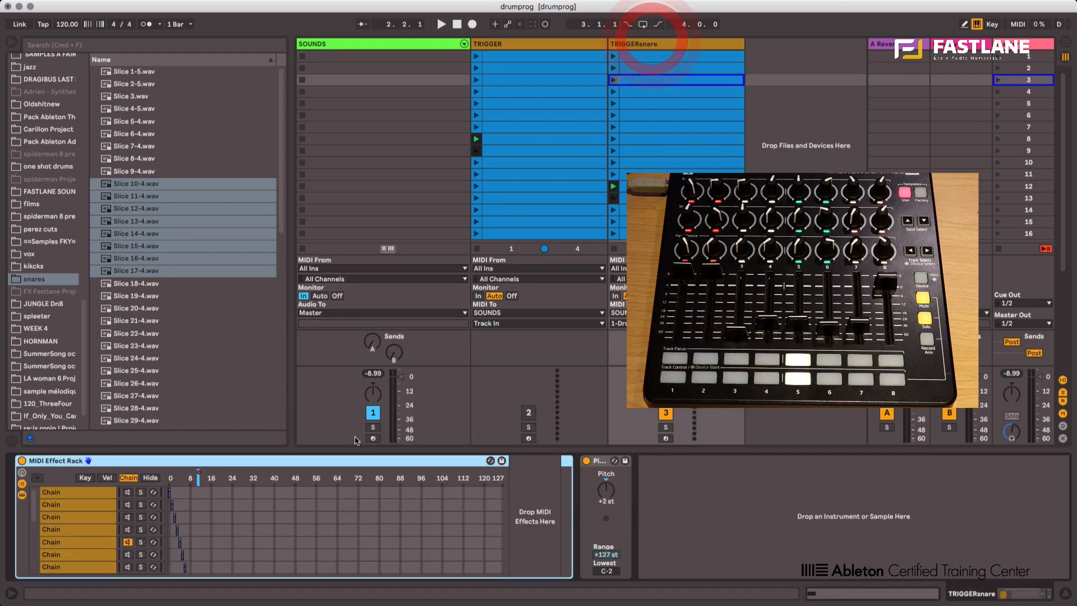
key(super+m)
click(127, 491)
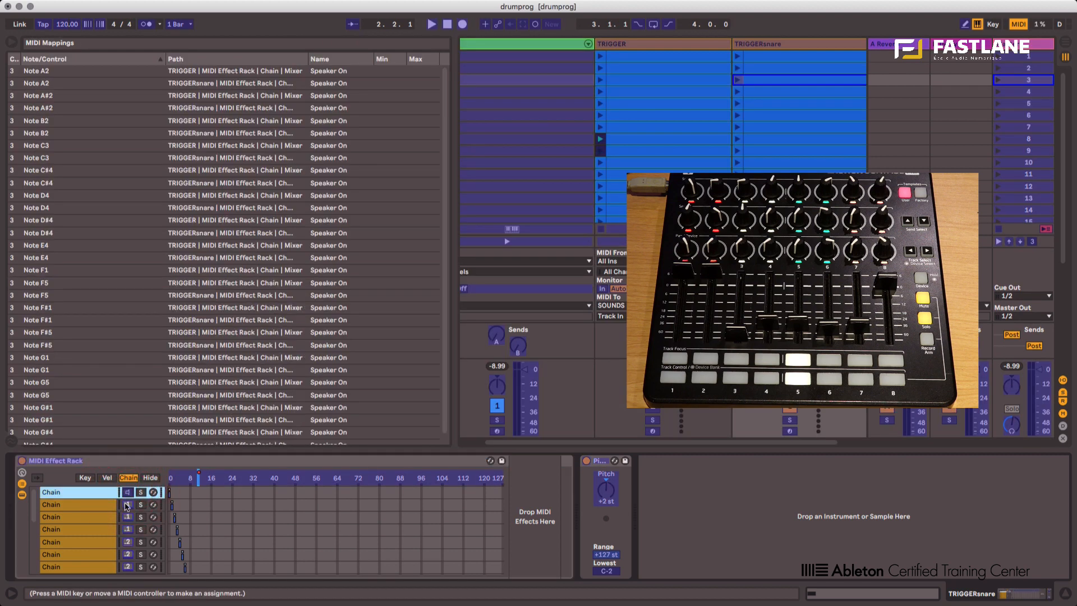
click(127, 504)
click(127, 516)
click(127, 528)
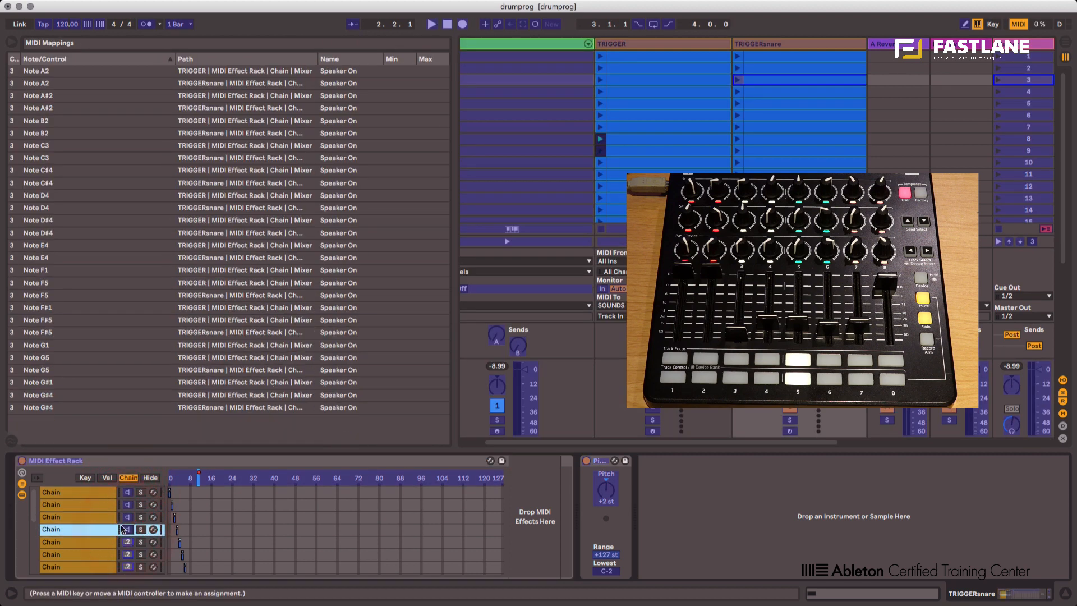
click(127, 542)
click(128, 554)
click(128, 567)
key(Delete)
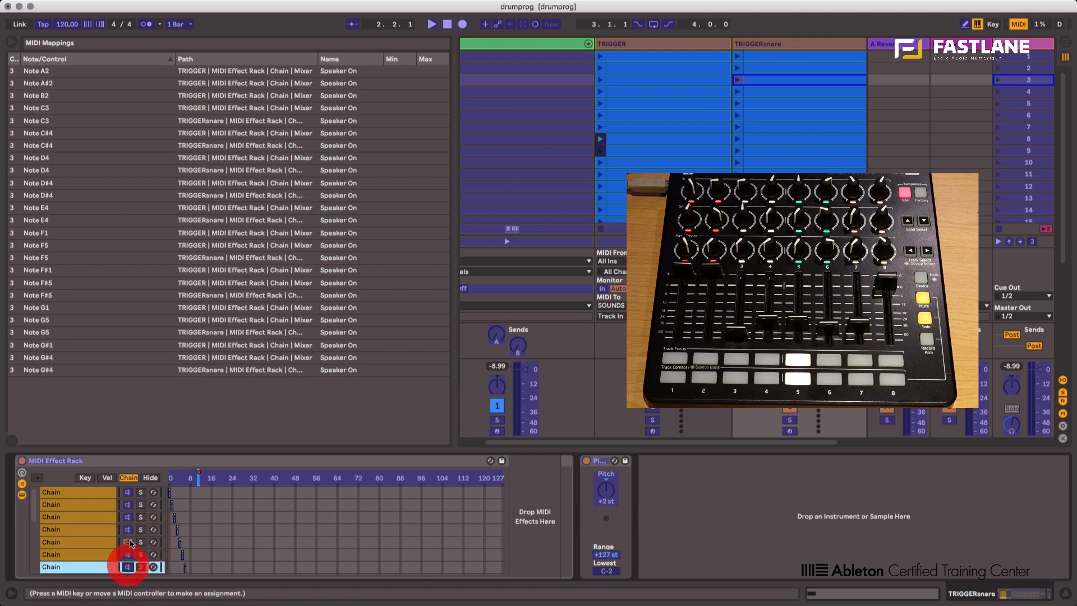
Step: Delete the activator mappings of the remaining nine TRIGGERsnare chains, hide the mappings list, and leave MIDI mapping mode
scroll(129, 565, down, 2)
click(129, 554)
key(Delete)
scroll(129, 552, down, 3)
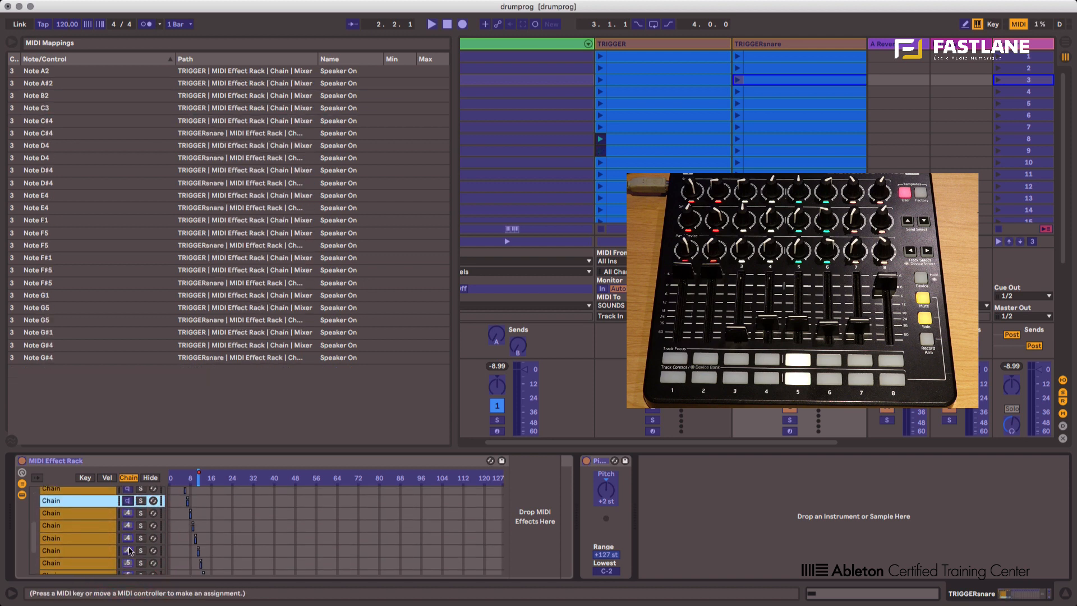
click(127, 513)
key(Delete)
click(127, 525)
key(Delete)
click(127, 537)
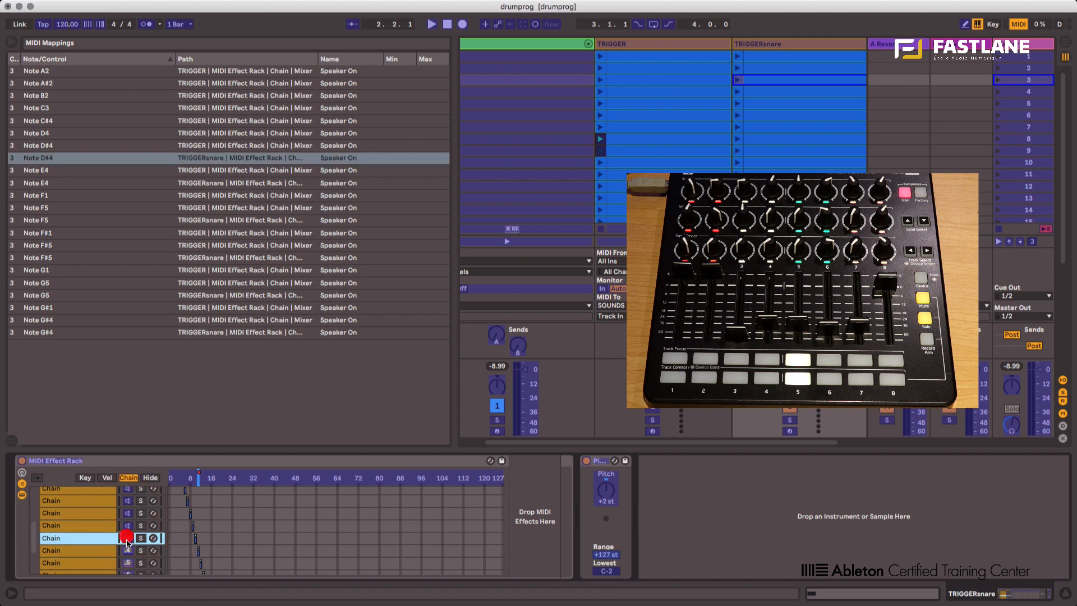
key(Delete)
click(127, 550)
key(Delete)
click(128, 562)
scroll(130, 543, down, 3)
key(Delete)
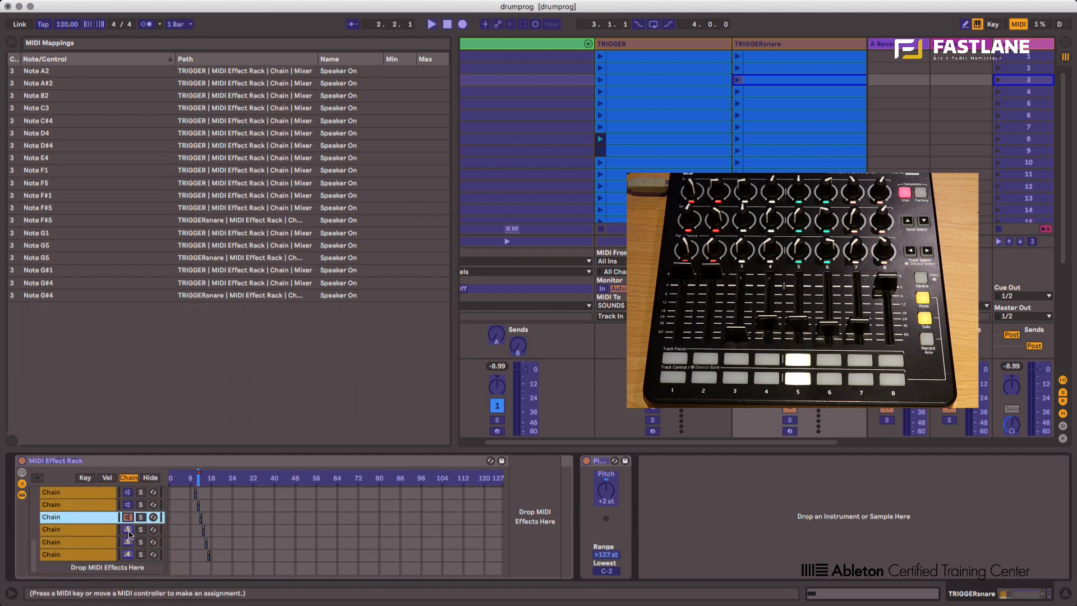
click(127, 529)
key(Delete)
click(128, 541)
key(Delete)
click(127, 553)
key(Delete)
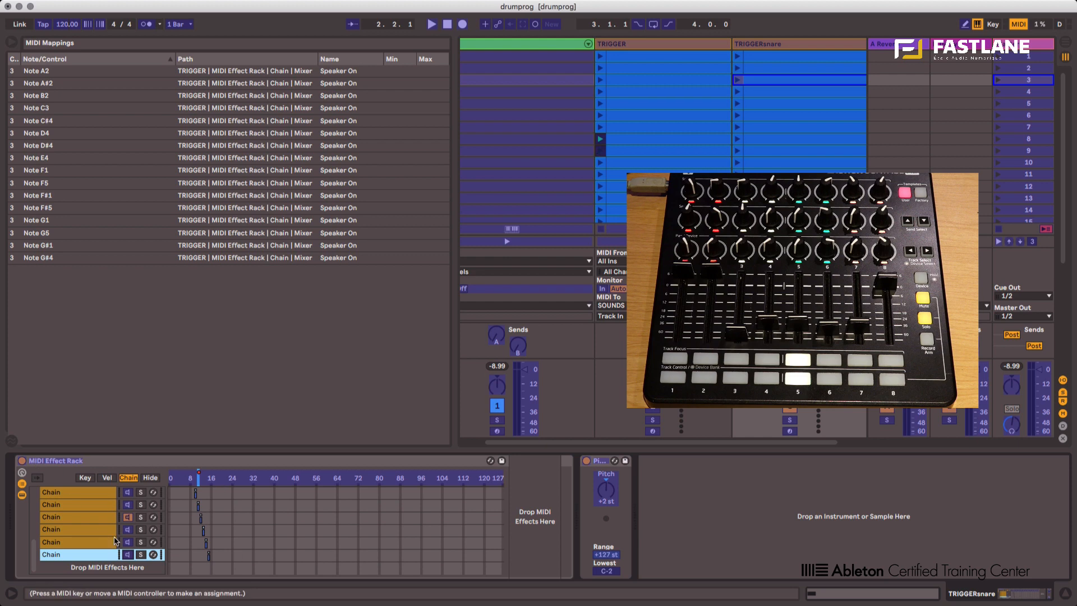
click(14, 42)
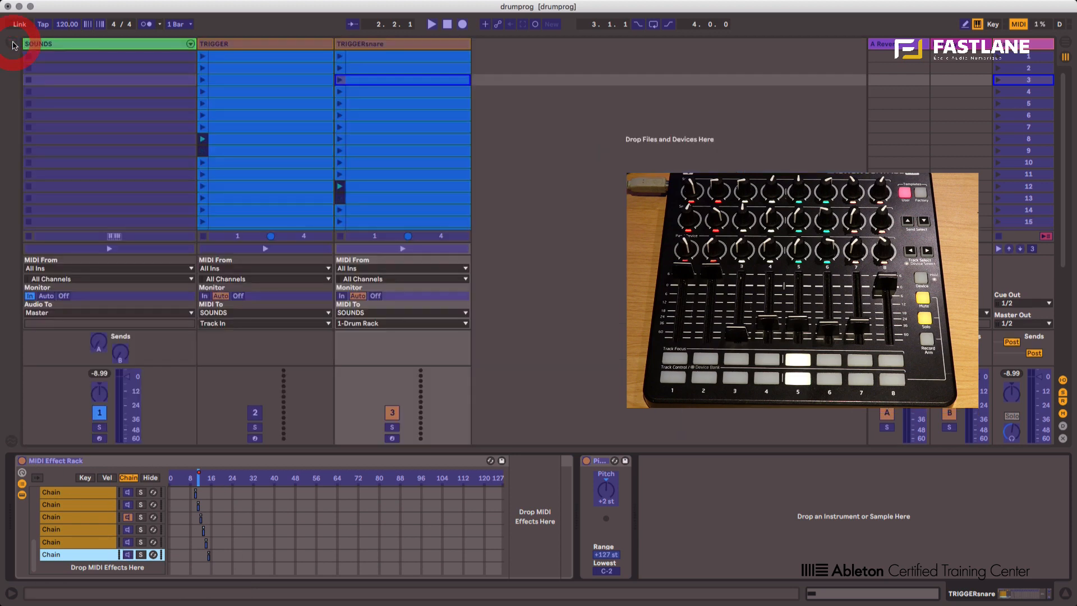
key(super+m)
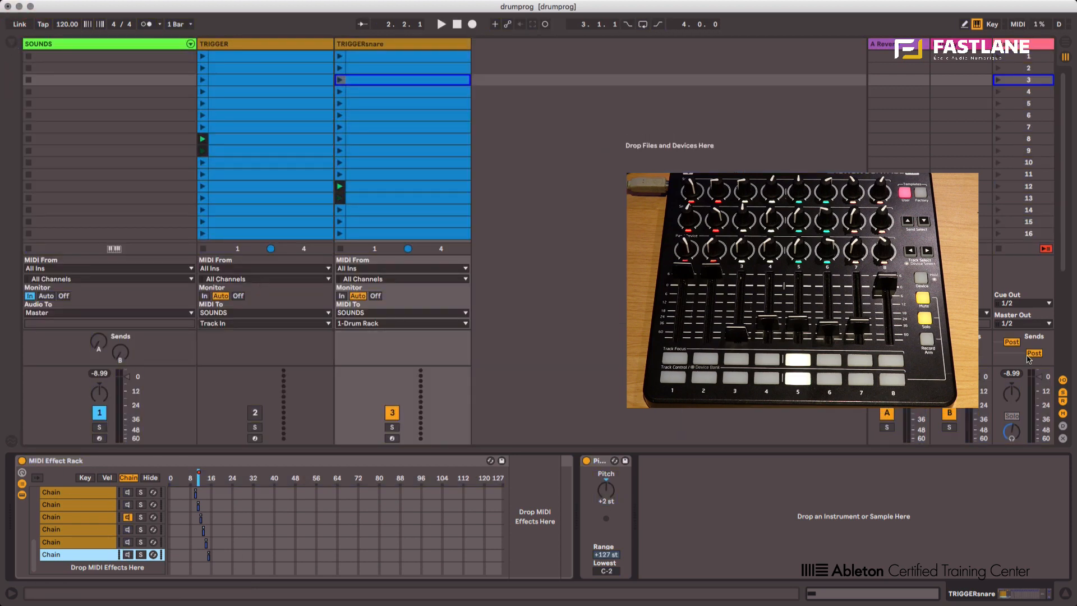
Step: Hide the input and output routing and copy all 16 TRIGGERsnare clips into scenes 18 to 33 of the same track
click(1062, 380)
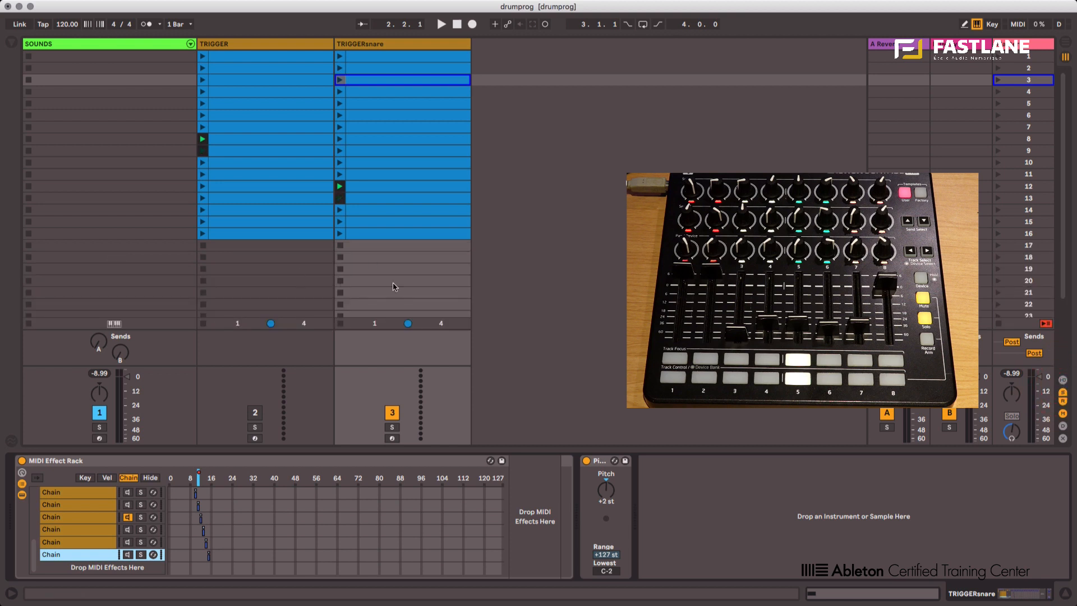
click(398, 233)
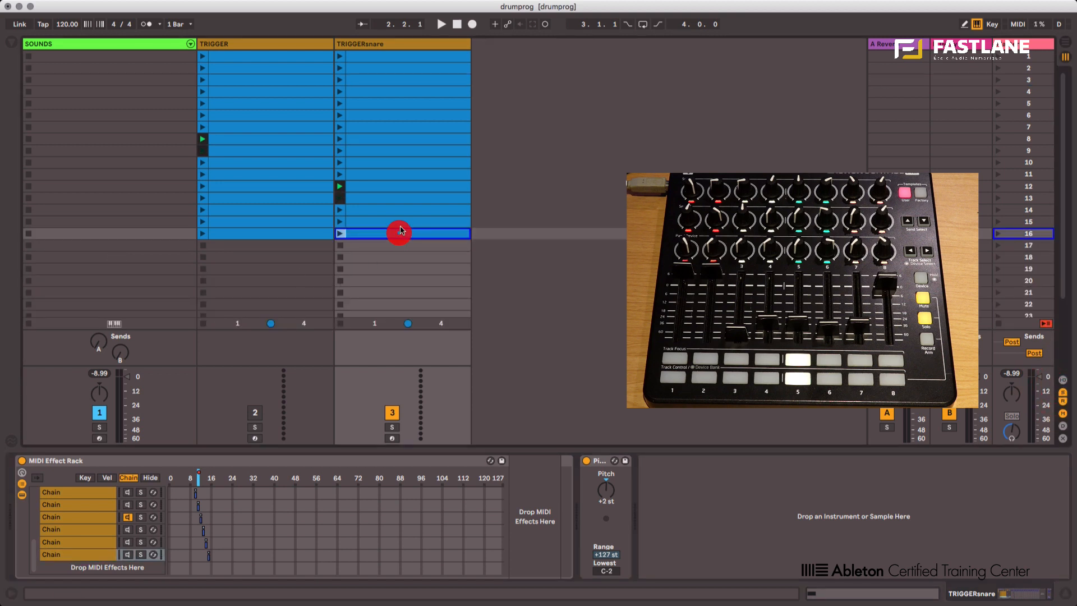
shift+click(388, 55)
drag(388, 54, 385, 262)
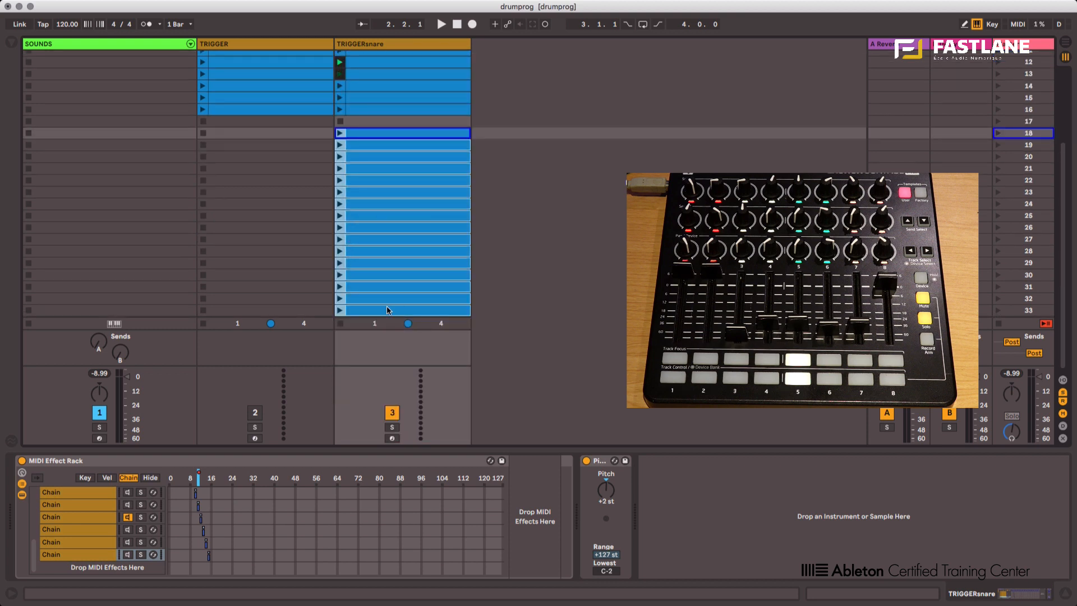
Step: Hide the clip envelopes and shift the single note slightly later in the TRIGGERsnare clips in scenes 19 and 21
click(362, 144)
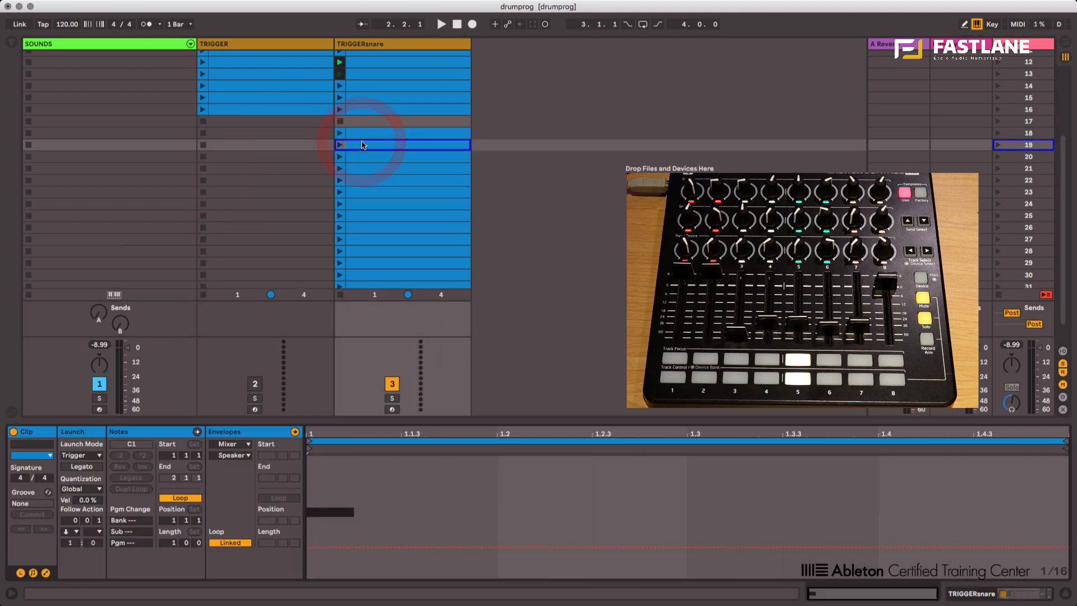
click(45, 573)
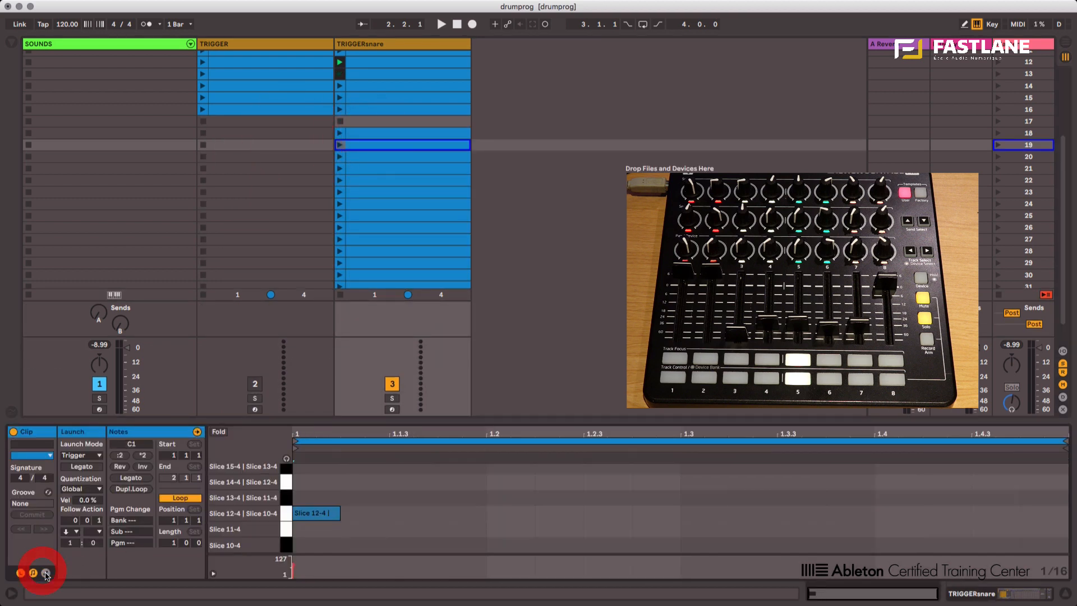
click(45, 573)
click(46, 573)
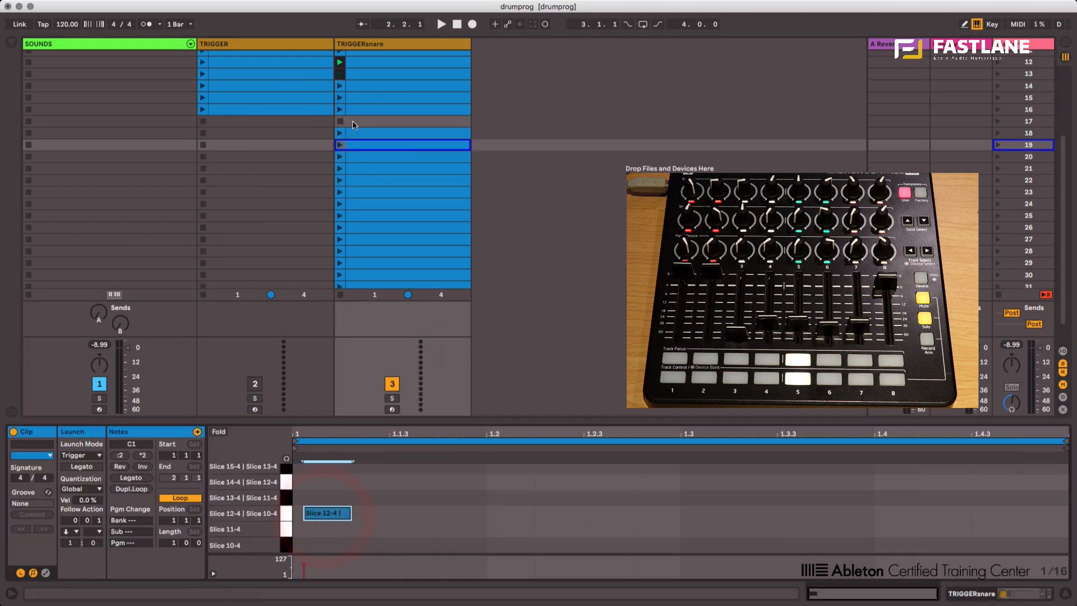
click(371, 168)
click(337, 513)
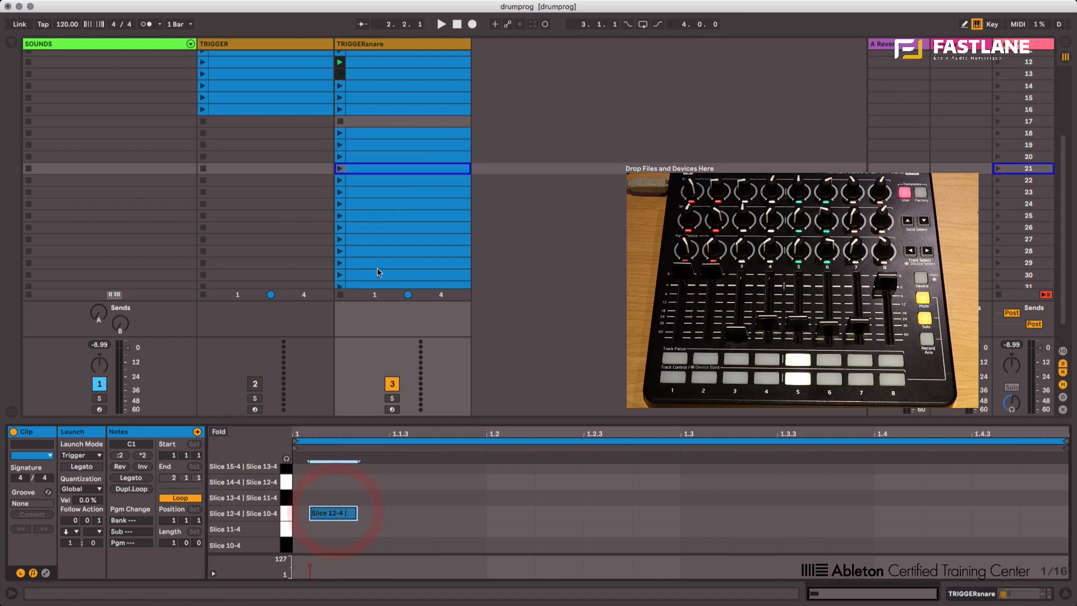
Step: Shift the single note slightly later in the TRIGGERsnare clip in scene 33
scroll(375, 261, down, 2)
click(373, 281)
click(329, 512)
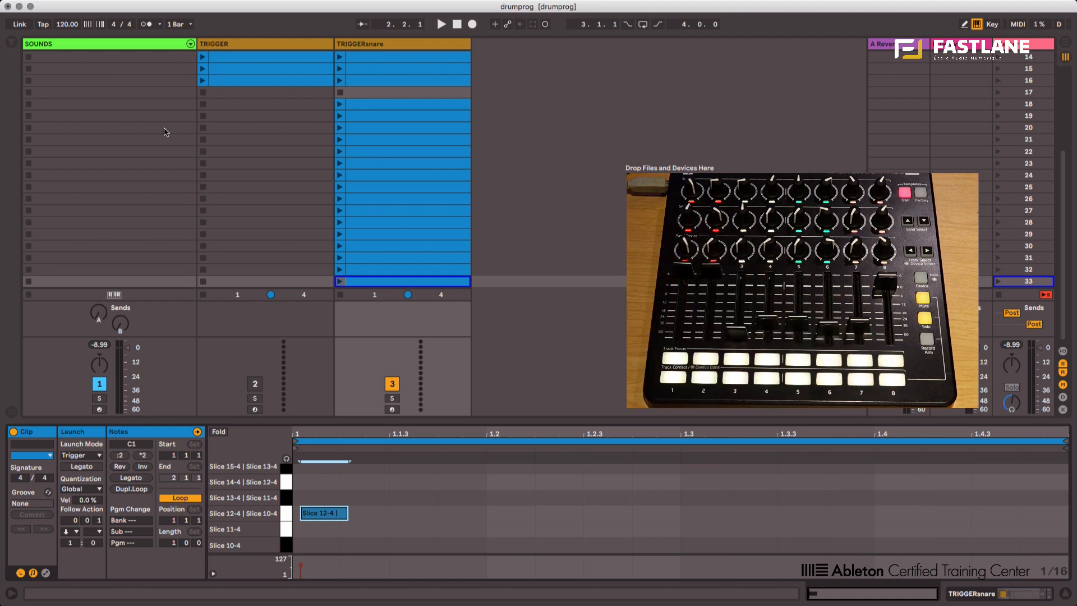
Step: Lower the SOUNDS track volume to -10.0 dB and launch the TRIGGERsnare clip in scene 18
drag(127, 347, 127, 367)
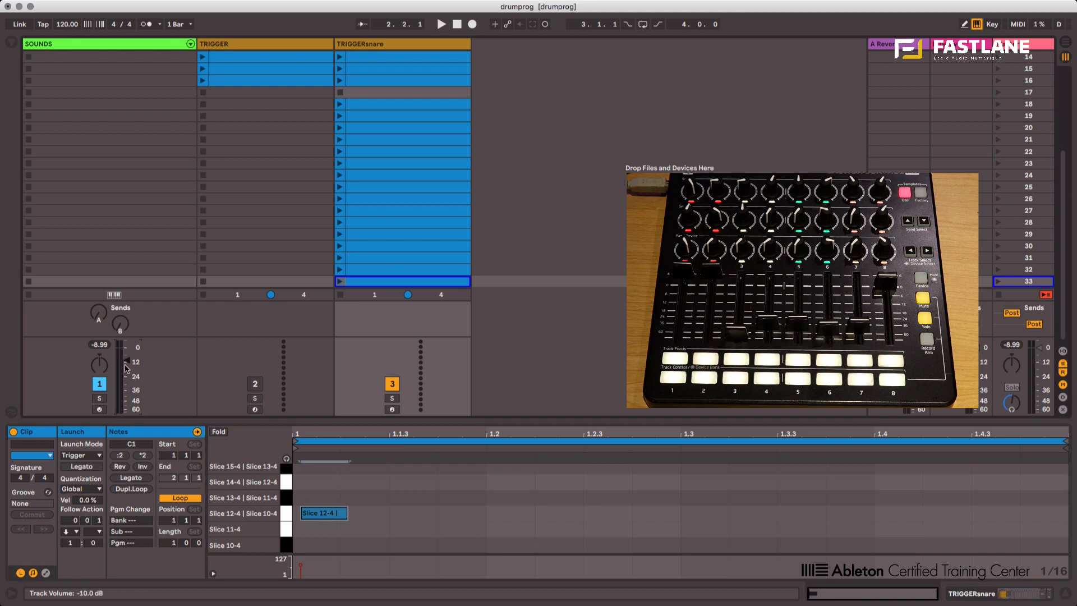
click(339, 103)
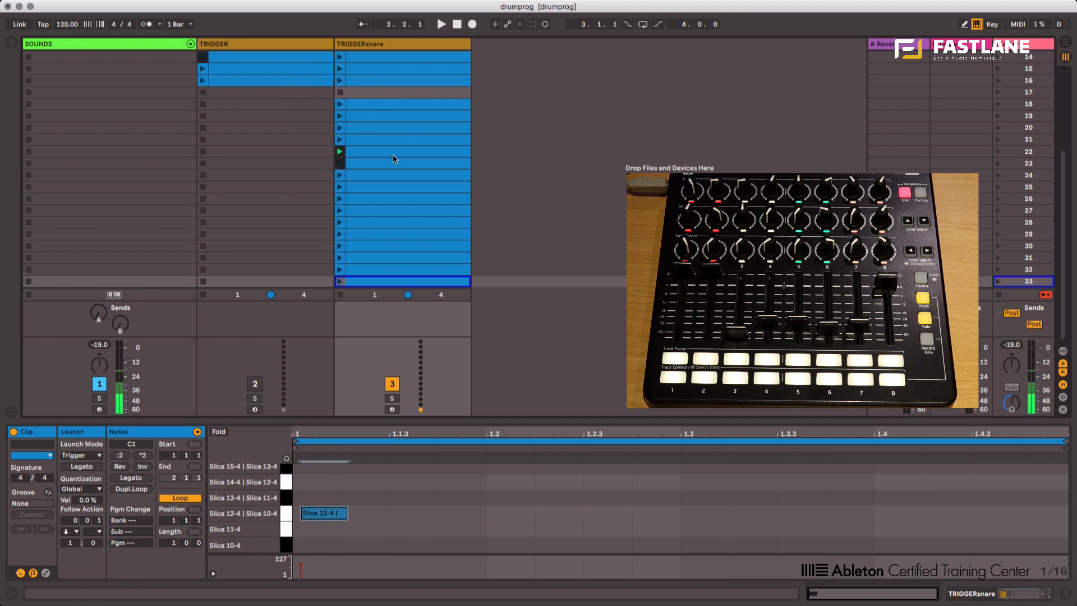
Step: Move all 16 off-grid clips in scenes 18 to 33 from the TRIGGERsnare track to the TRIGGER track
click(379, 104)
shift+click(402, 281)
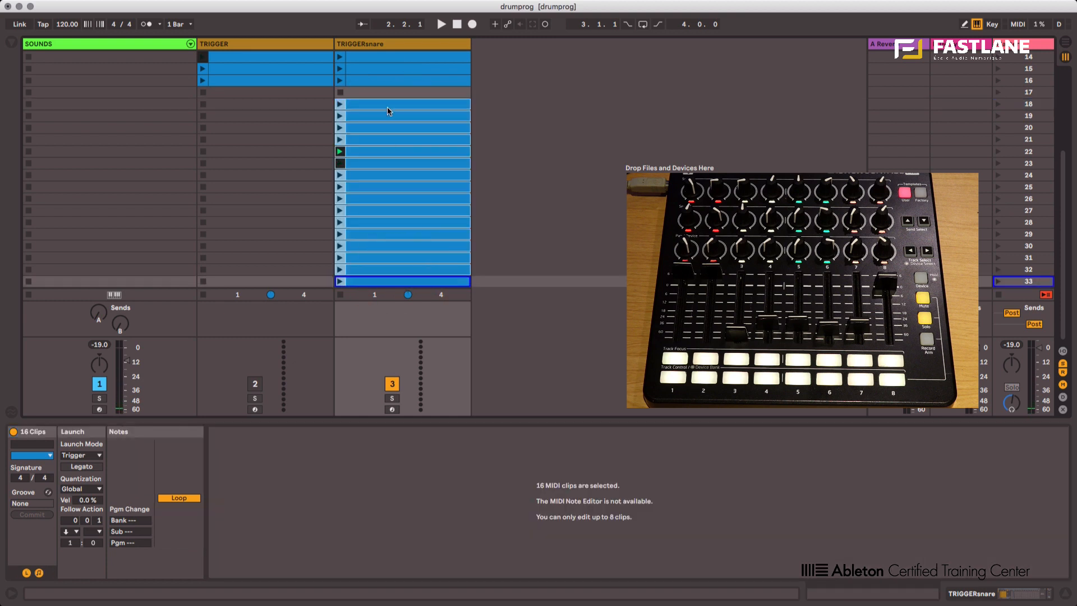
drag(387, 106, 313, 107)
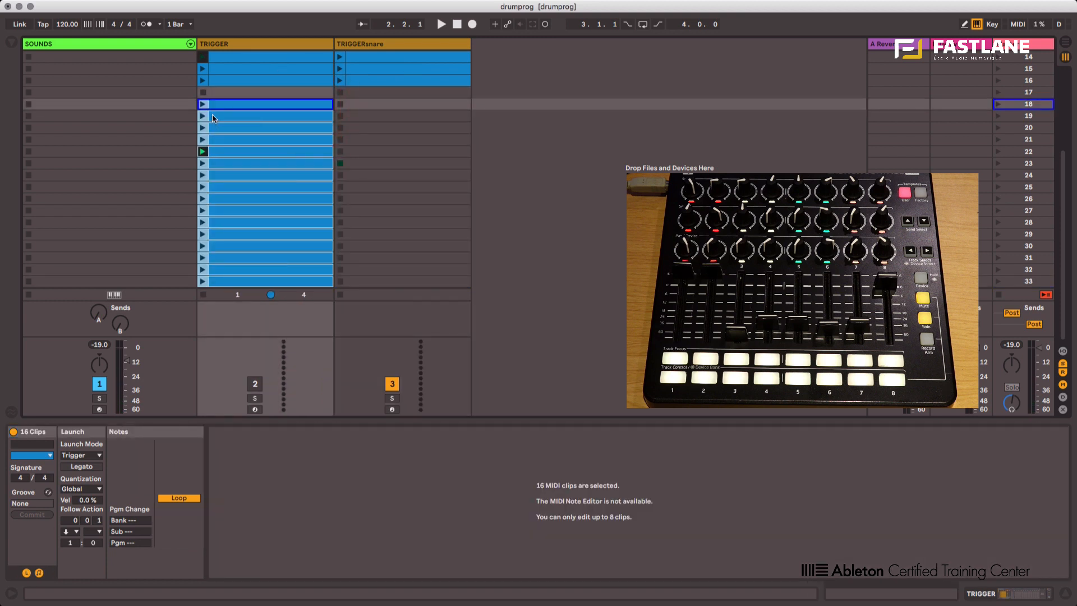
Step: Activate the TRIGGER track, deactivate the TRIGGERsnare track, and launch the TRIGGER clip in scene 18
click(253, 384)
click(392, 383)
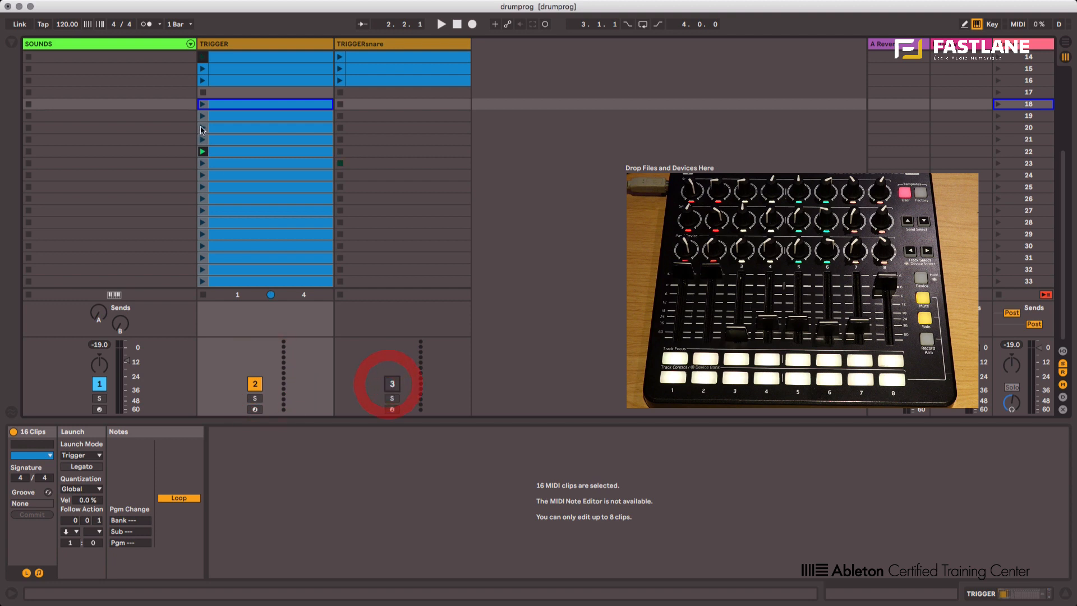
click(203, 104)
Step: Show the SOUNDS track's Instrument Rack and deactivate its second Drum Rack chain
click(73, 105)
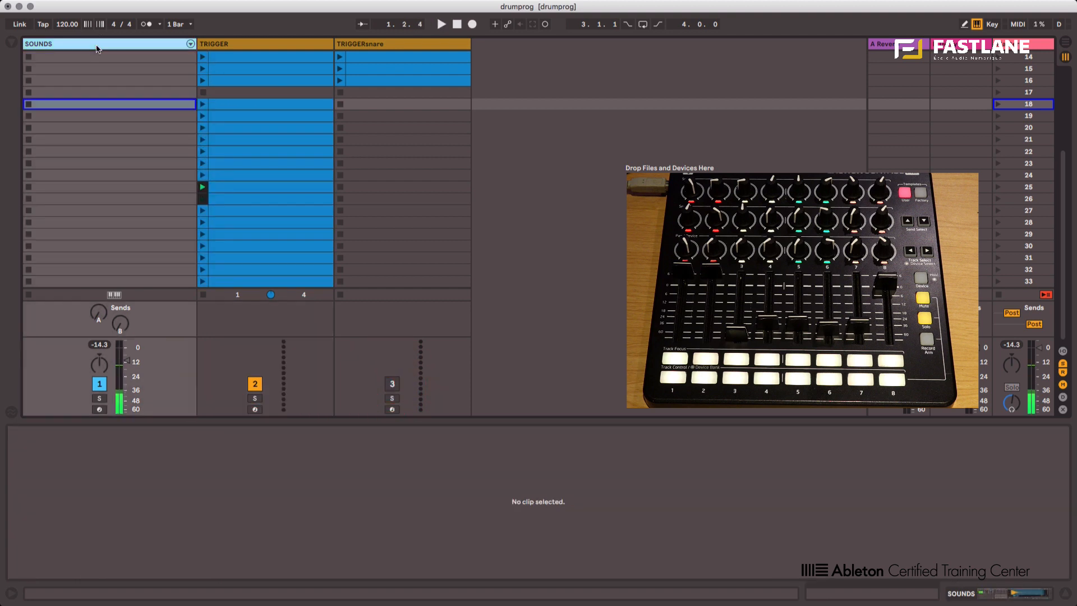
click(144, 504)
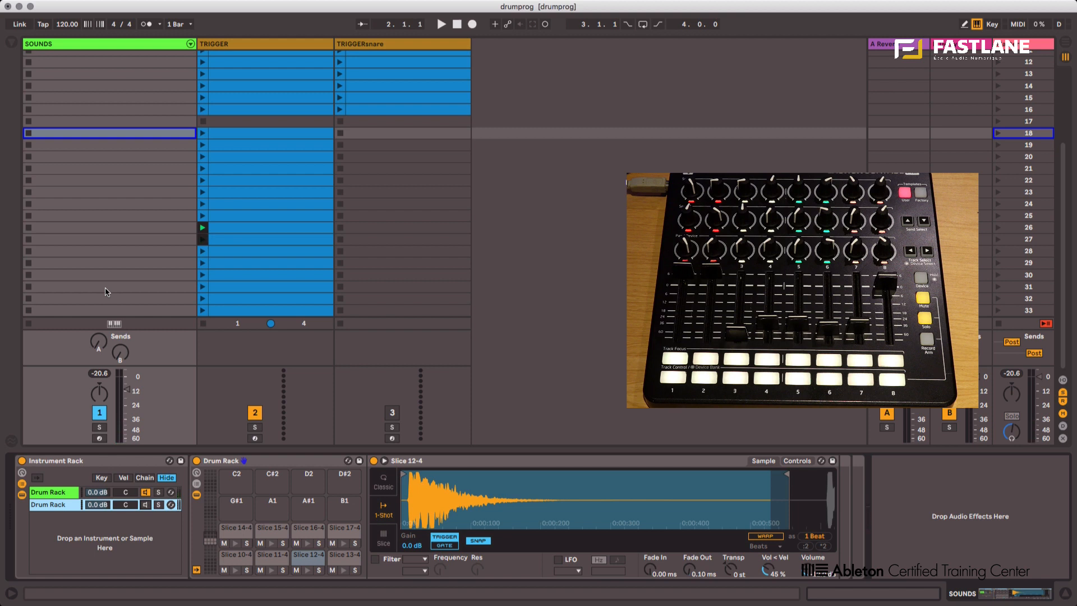
Step: In MIDI mapping mode, map the TRIGGER clip in scene 18 to 3/C7 and the one in scene 1 to 3/B6
key(super+m)
click(225, 137)
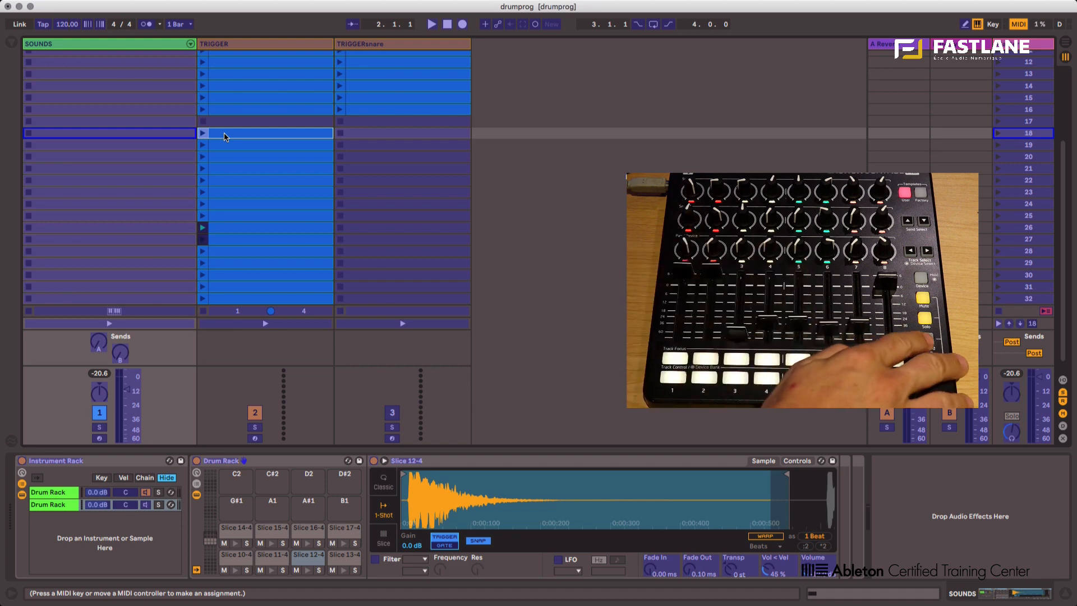
scroll(224, 137, up, 5)
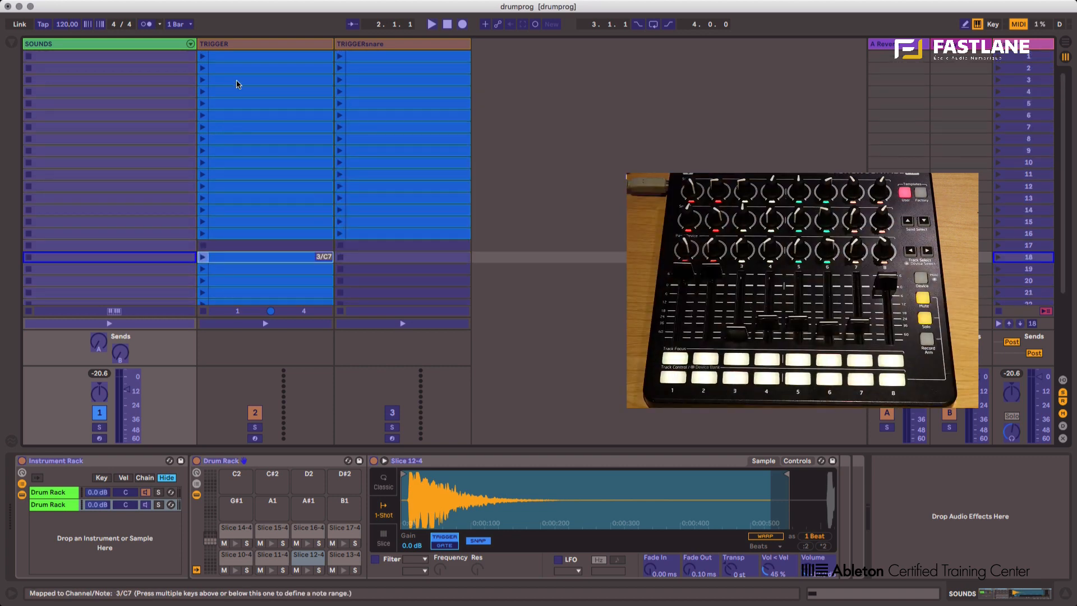
click(252, 57)
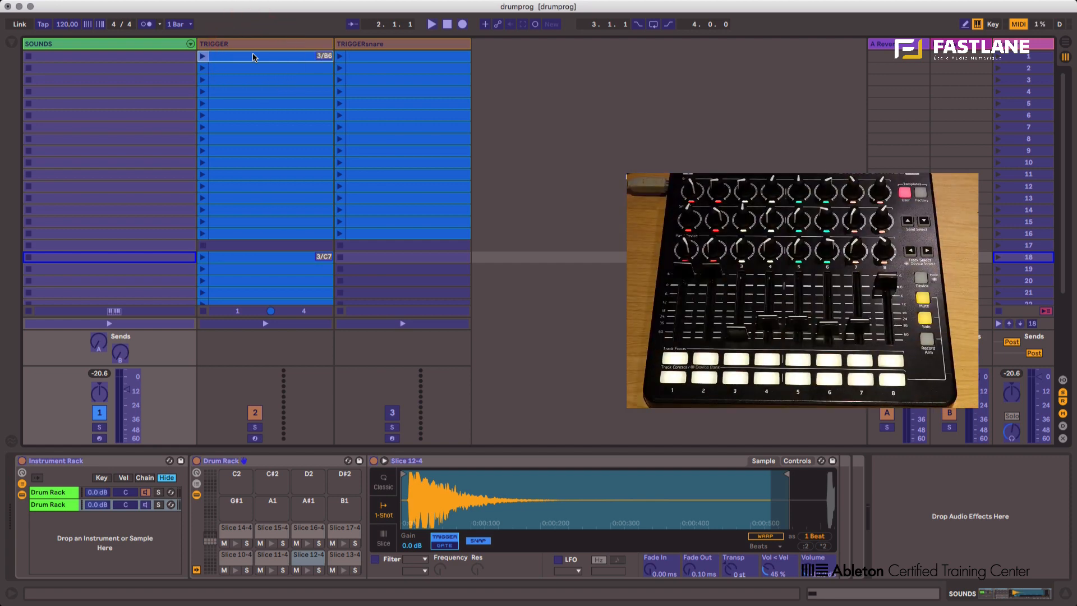
key(super+m)
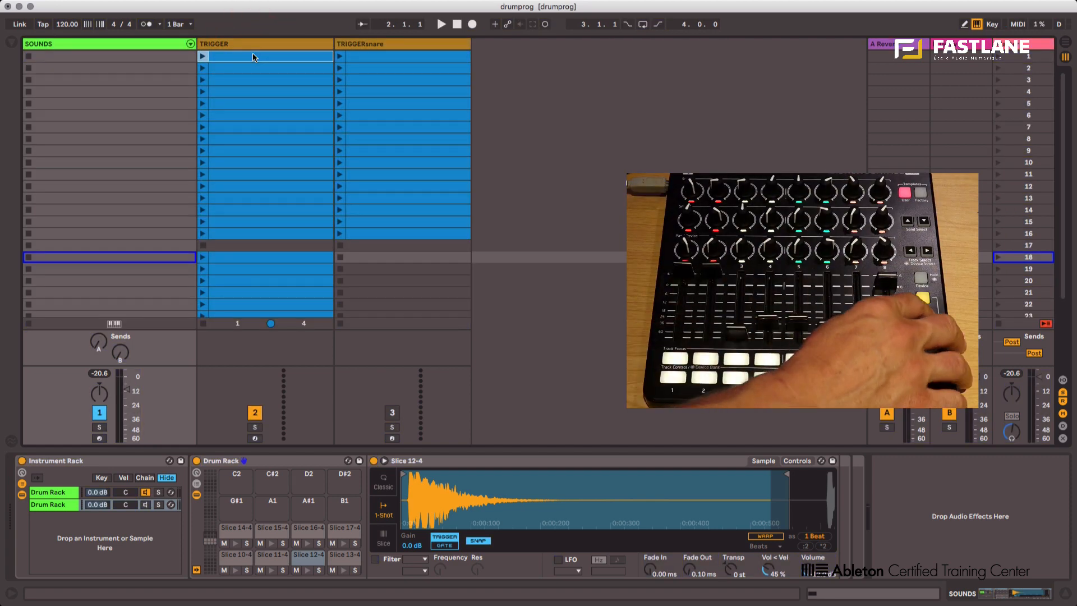